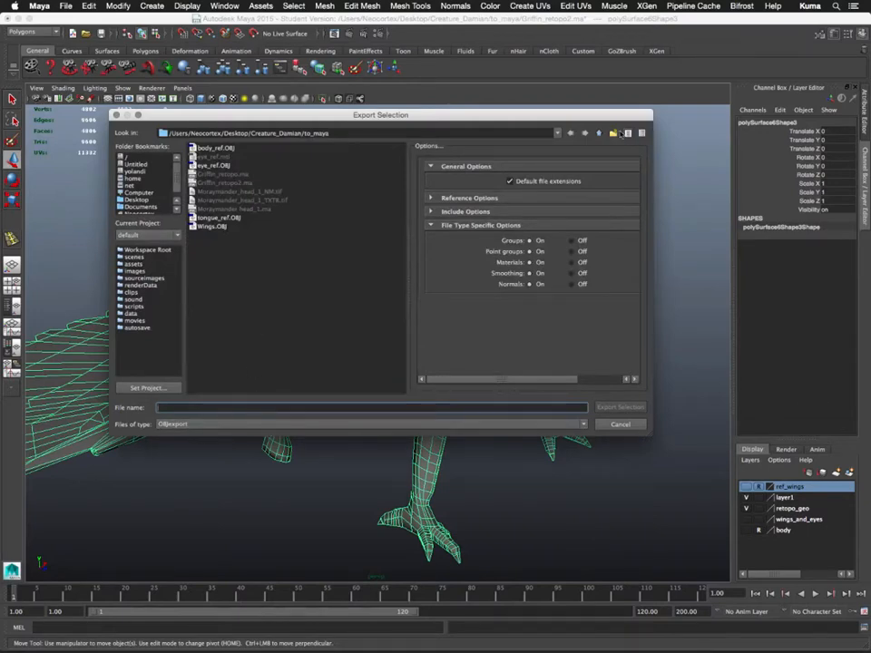
Step: Create a new folder named tozbrush inside the to_maya folder
left_click(613, 133)
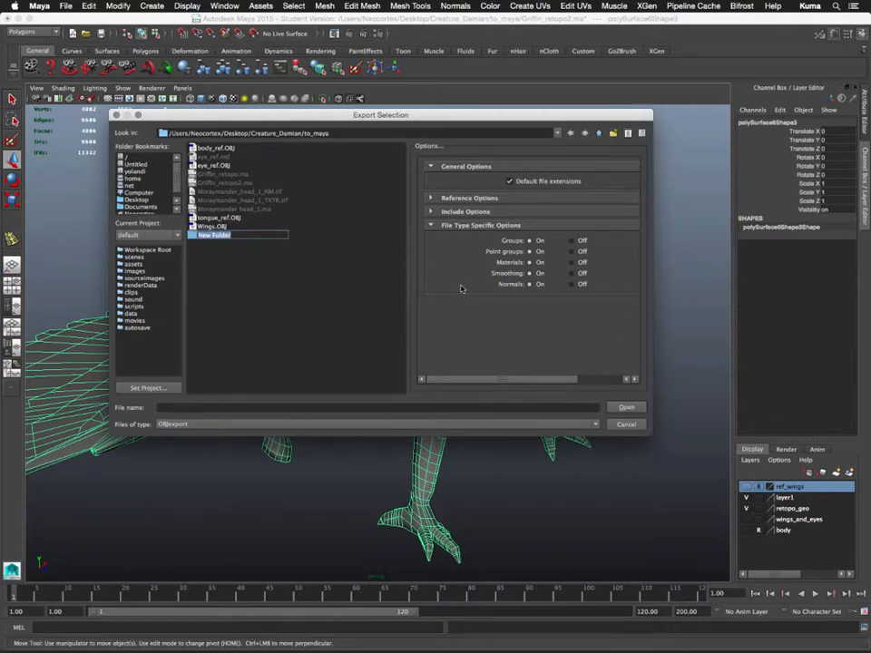
type("to_zbrush")
key("Return")
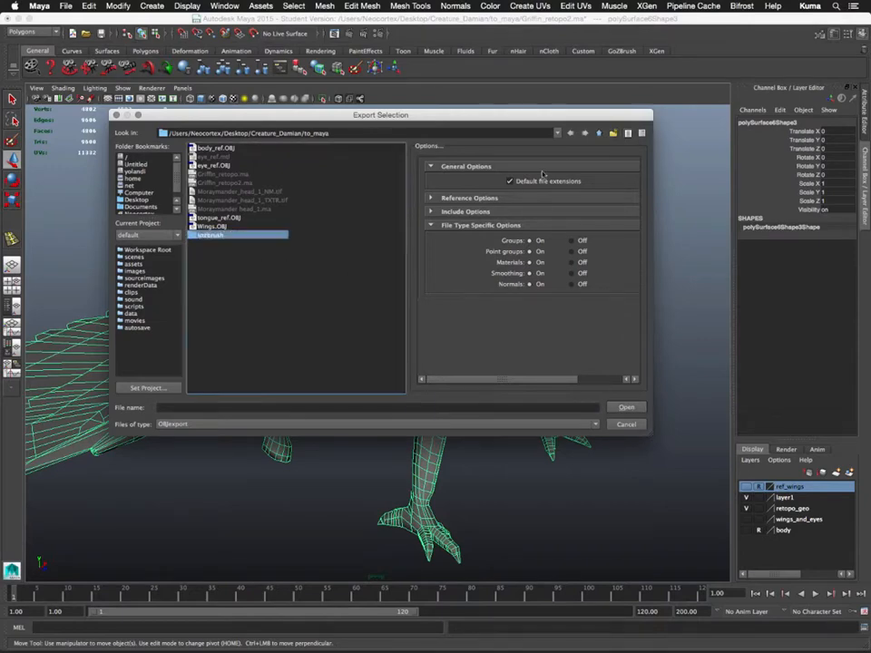
Step: Go up to the Creature_Damian folder, create a folder named tozbrush there and open it
left_click(599, 134)
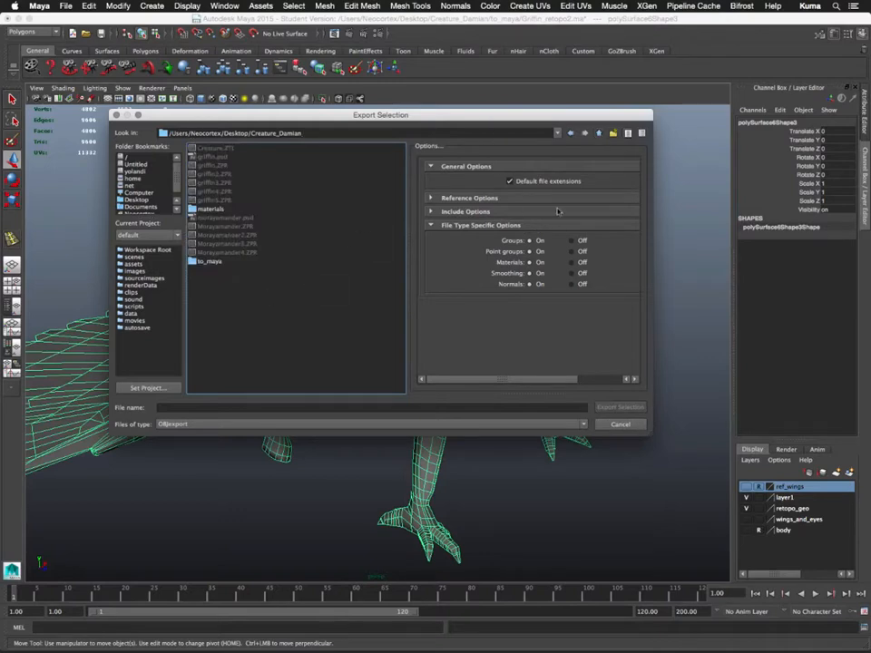
left_click(613, 134)
type("tozbrush")
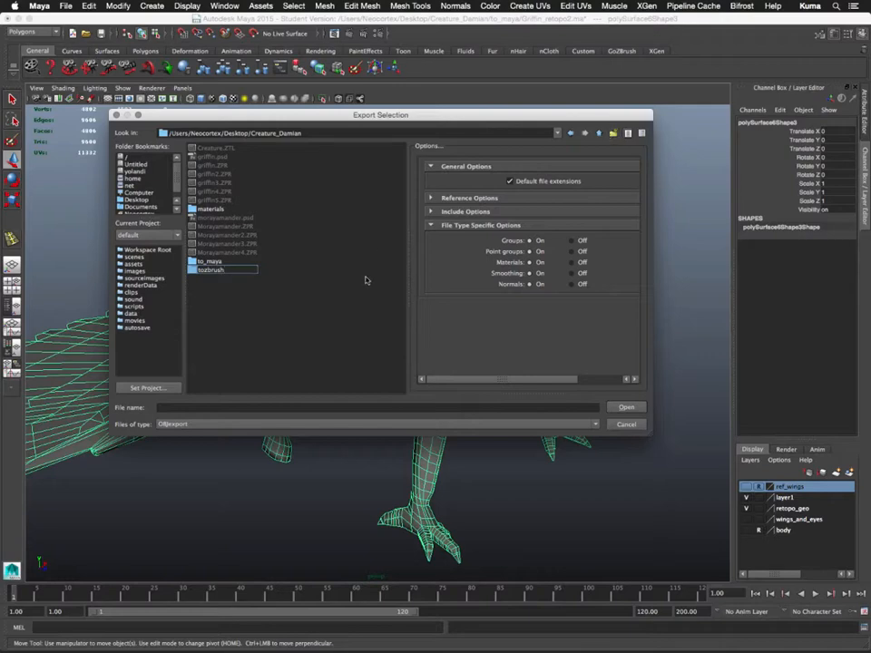
key("Return")
double_click(210, 271)
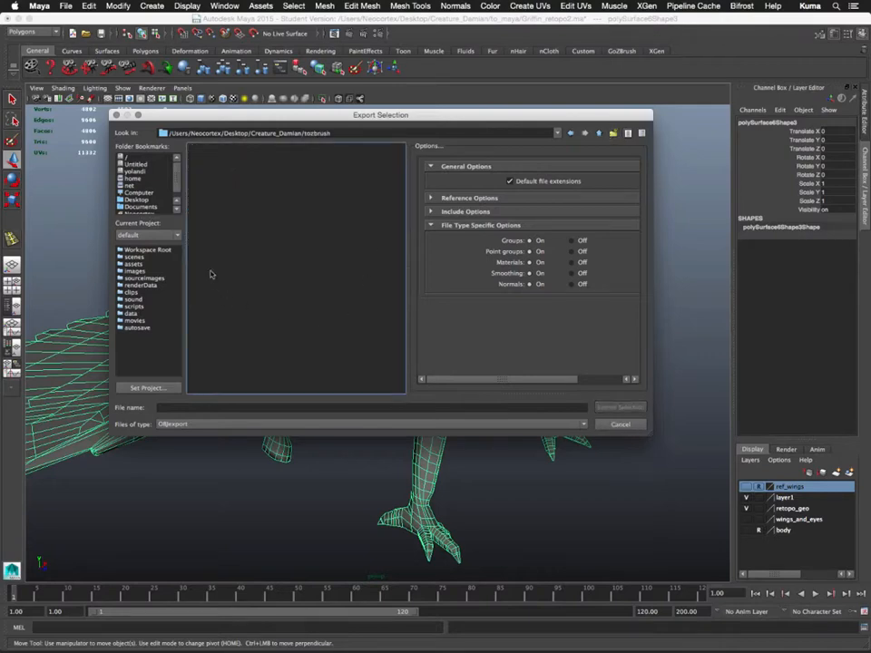
Step: Export the selected griffin mesh as an OBJ named griffin_retopo_done into the tozbrush folder
left_click(188, 408)
type("griffin_retopo_done")
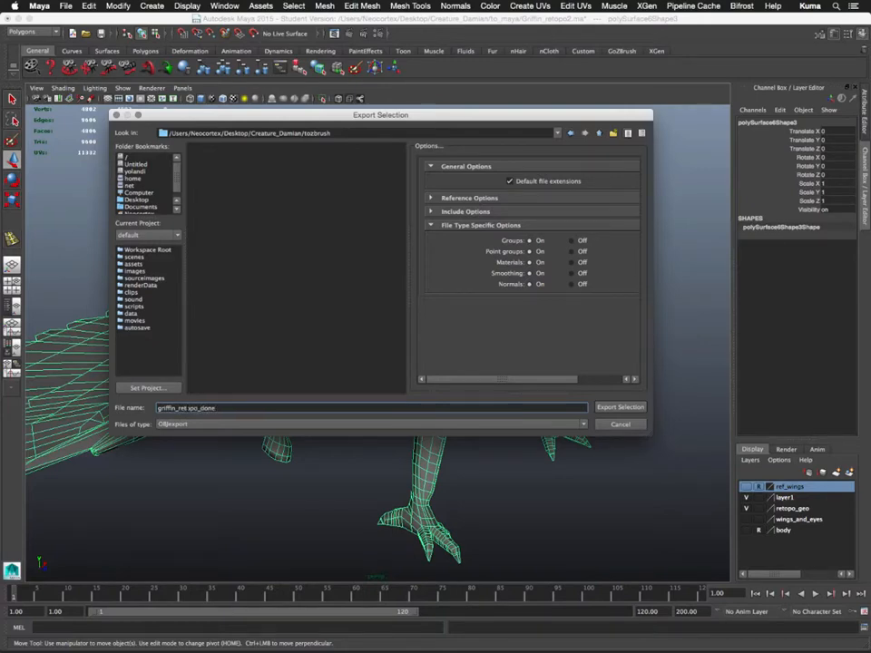
key("Return")
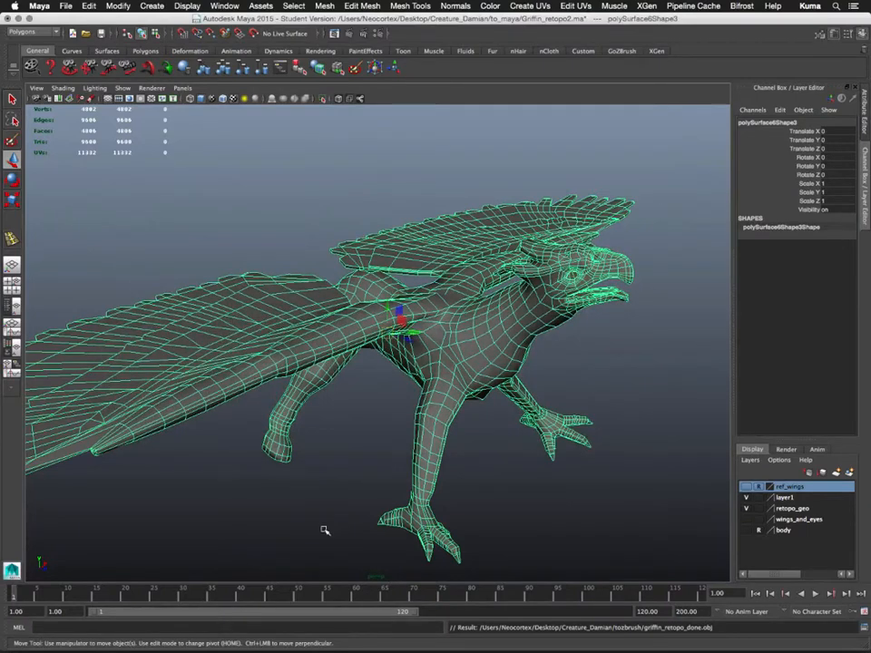
Step: Switch to ZBrush and append the TMPolyMesh_1 star as a new subtool of the griffin sculpt
key("super+Tab")
key("super+Tab")
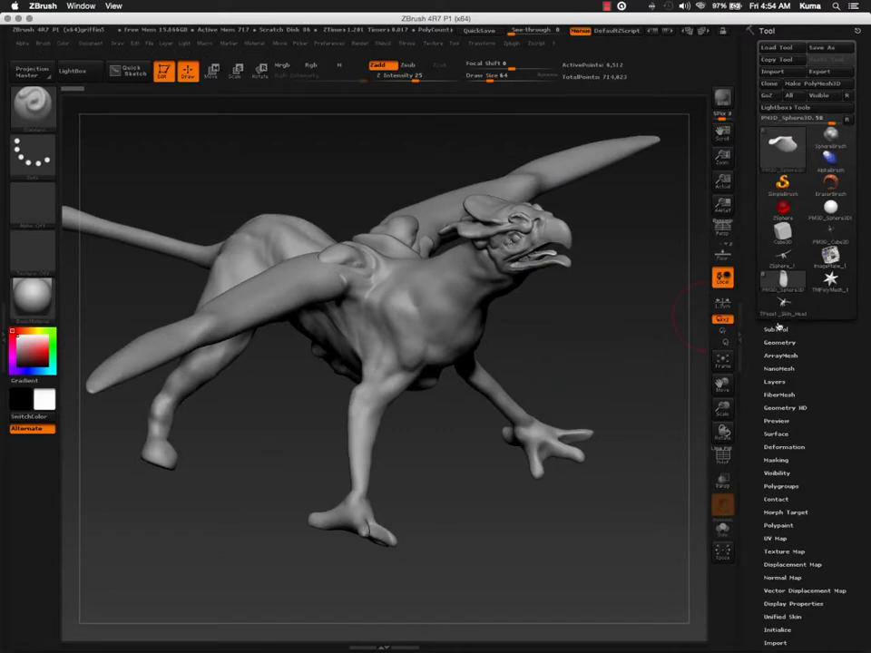
left_click(775, 330)
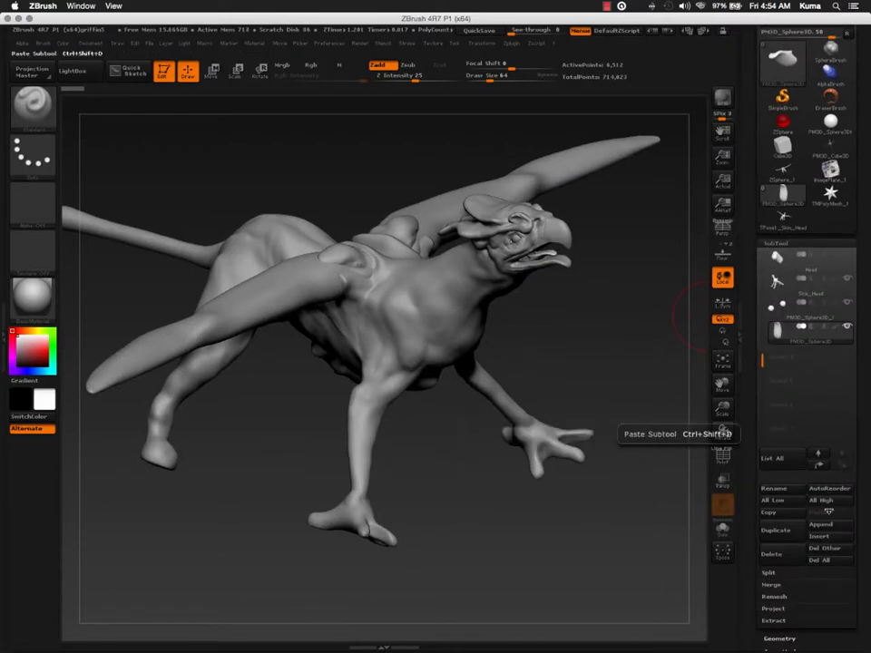
left_click(819, 524)
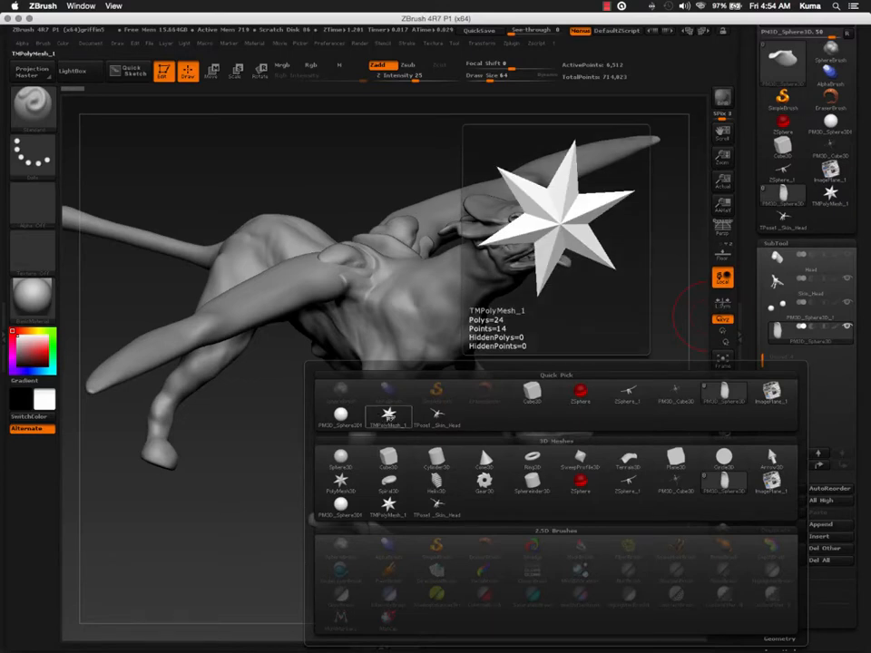
left_click(388, 414)
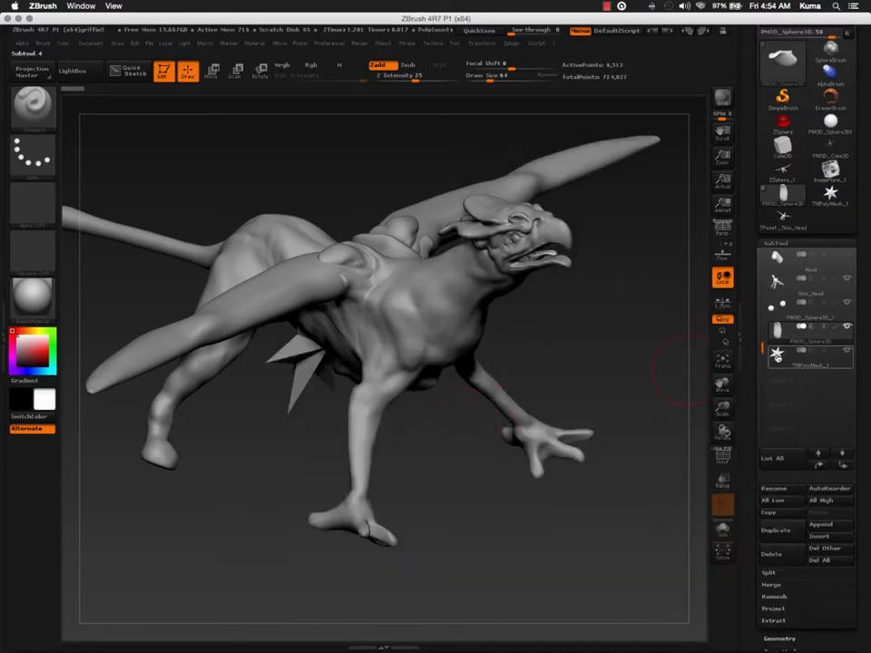
Step: Make the appended star the active subtool and replace it by importing griffin_retopo_done.obj from the tozbrush folder
left_click(798, 354)
left_click_drag(754, 67, 756, 155)
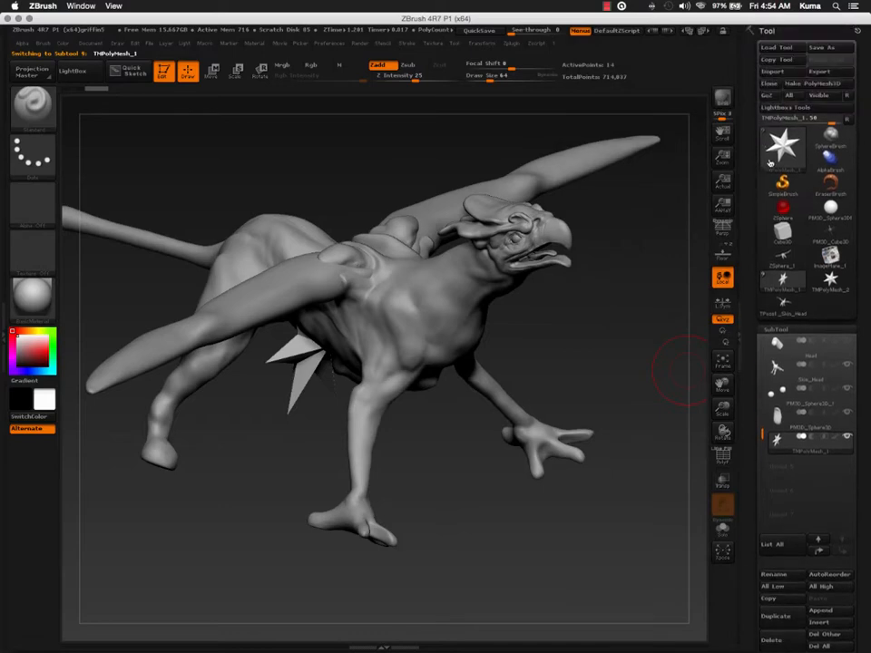
left_click(777, 73)
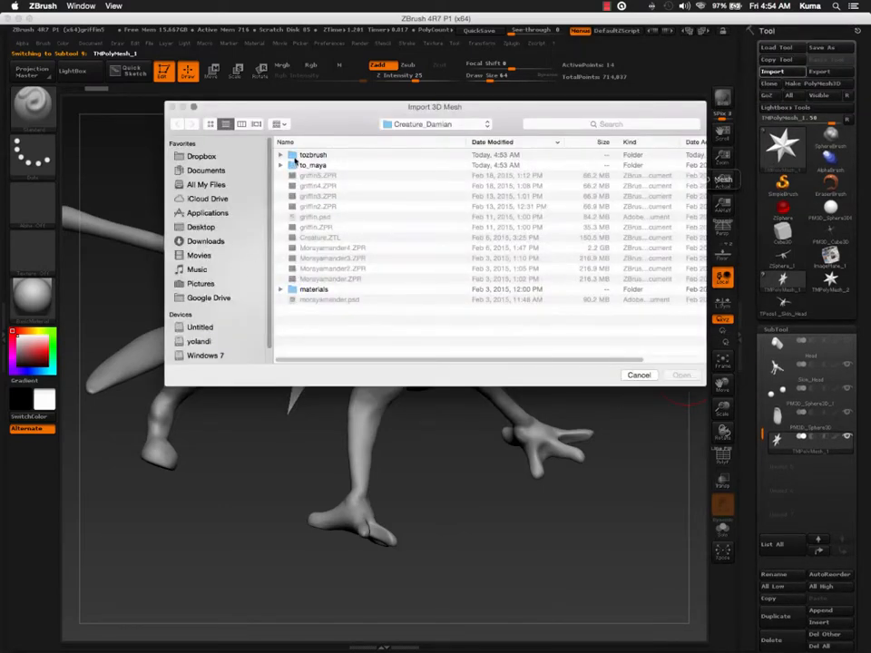
double_click(308, 155)
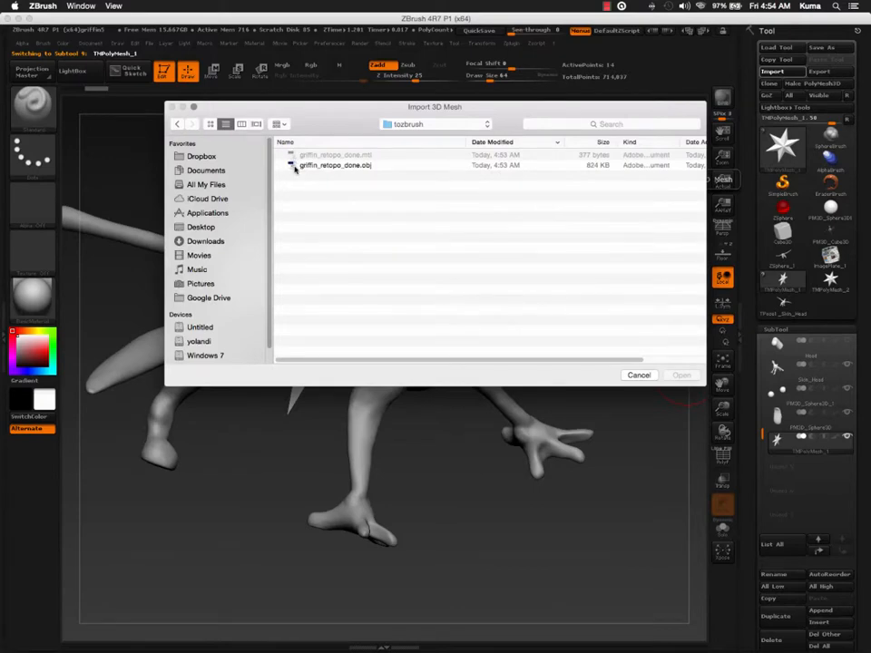
double_click(294, 169)
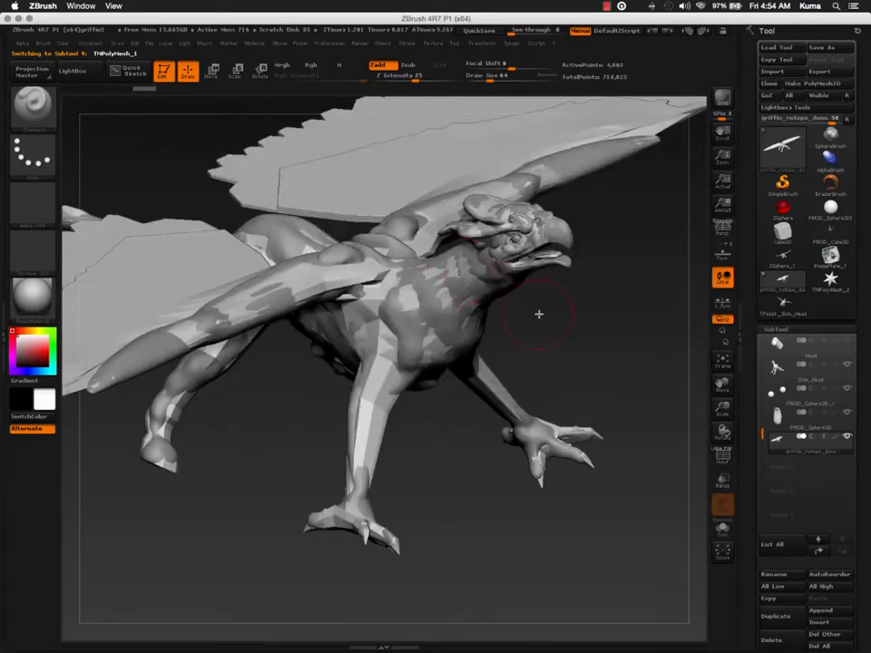
Step: Apply the Unify deformation to the imported griffin_retopo_done subtool
left_click_drag(539, 313, 445, 489)
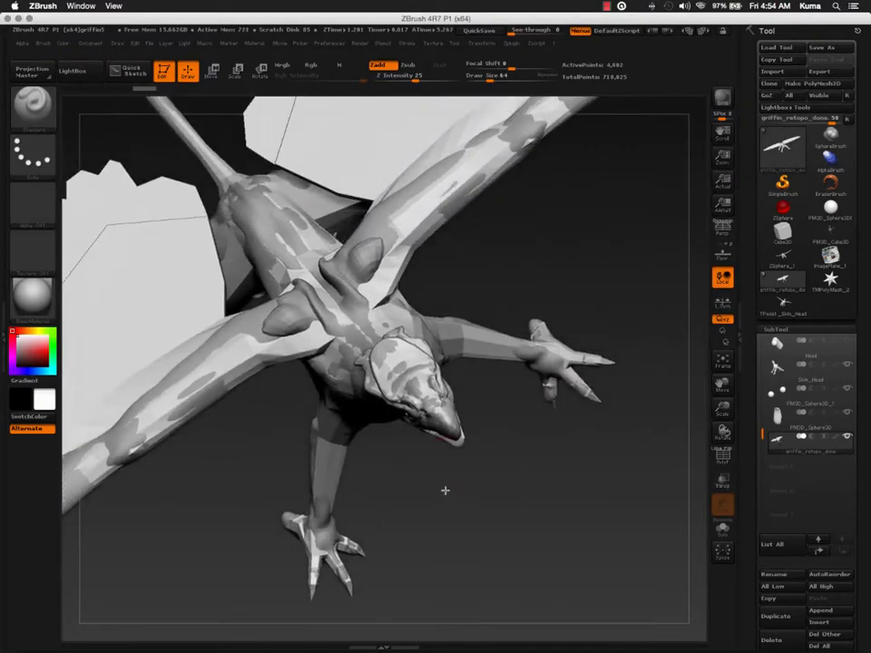
left_click_drag(447, 282, 527, 366)
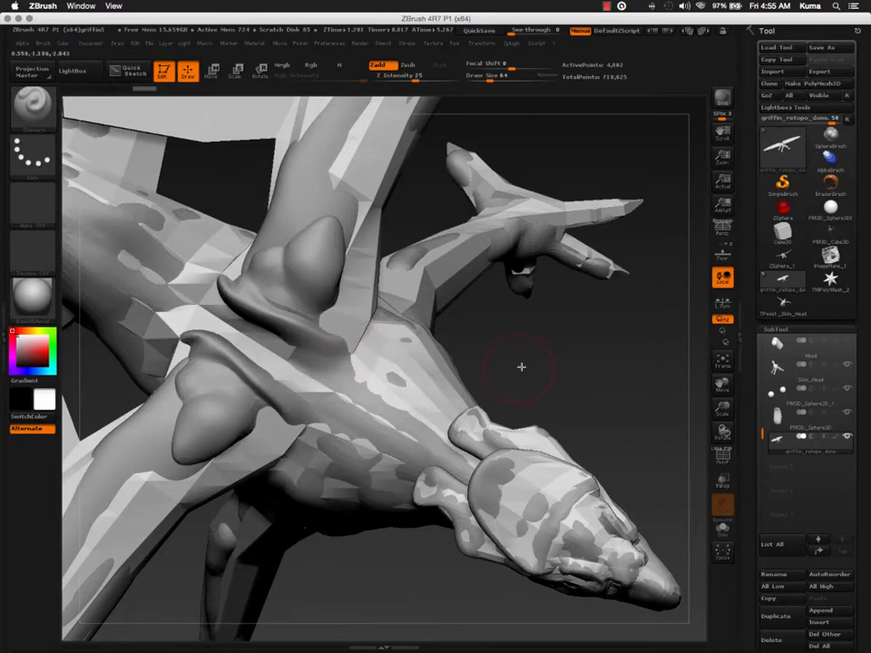
left_click_drag(520, 365, 453, 295)
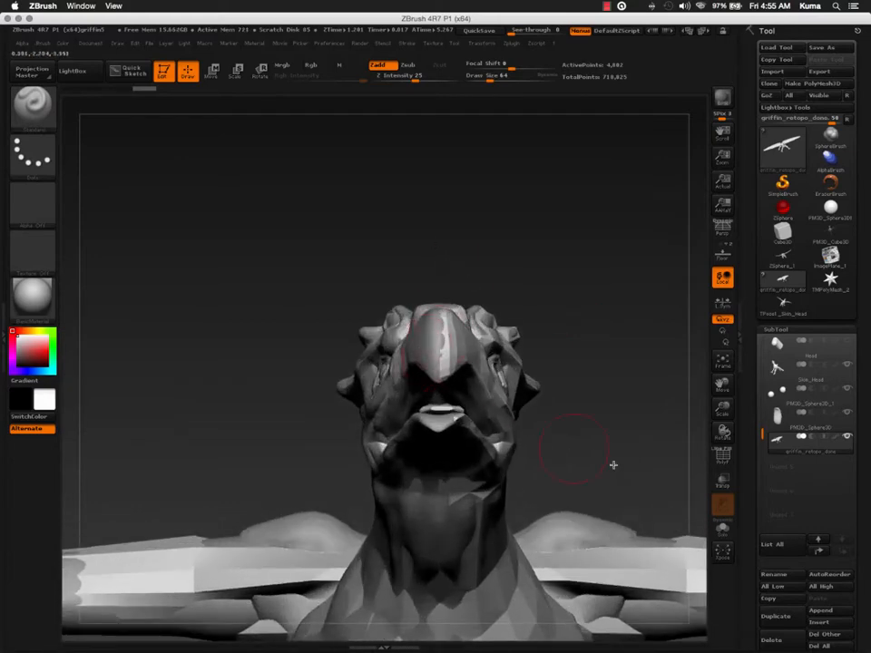
scroll(770, 408, "down", 10)
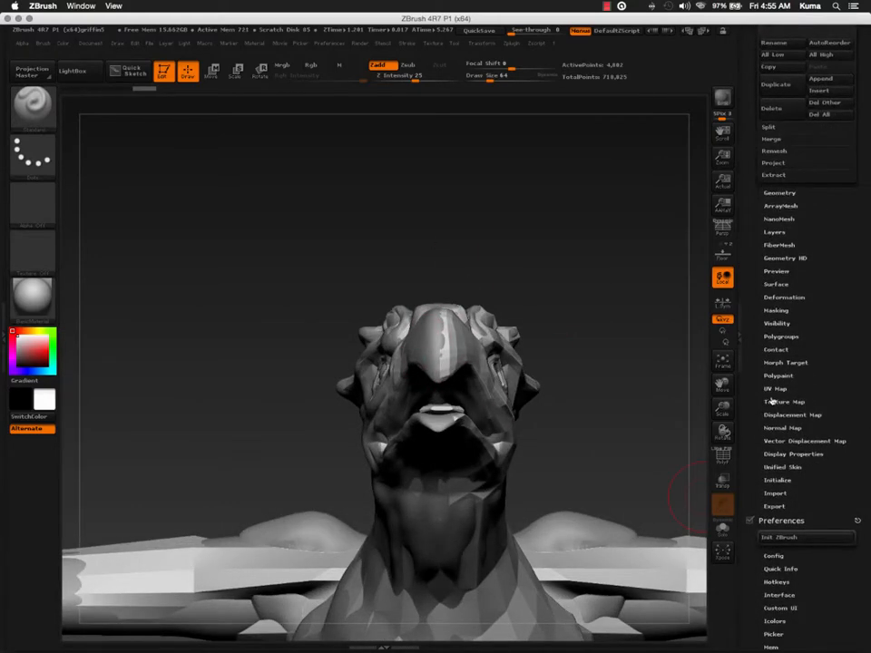
left_click(859, 521)
left_click(776, 299)
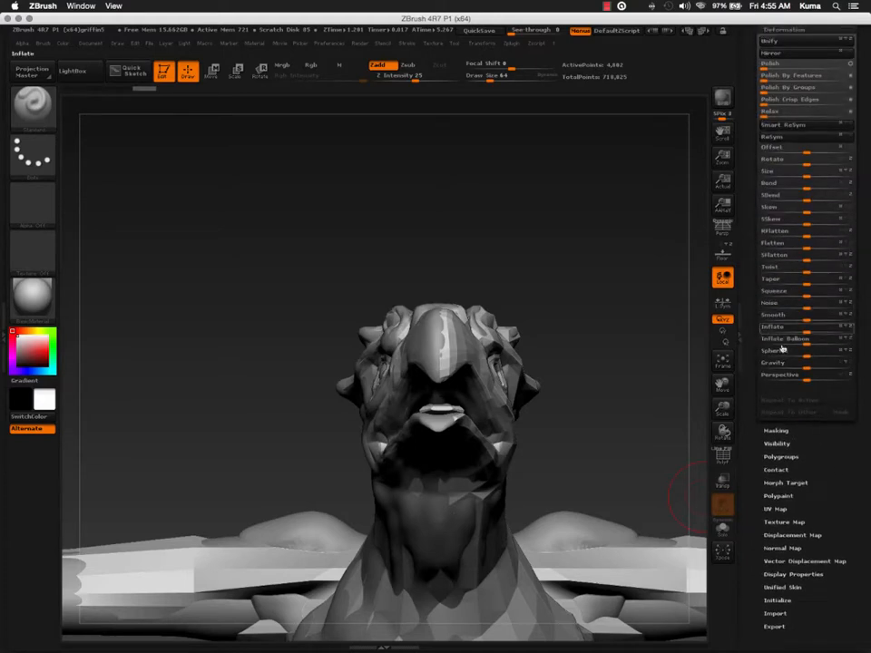
scroll(769, 209, "up", 4)
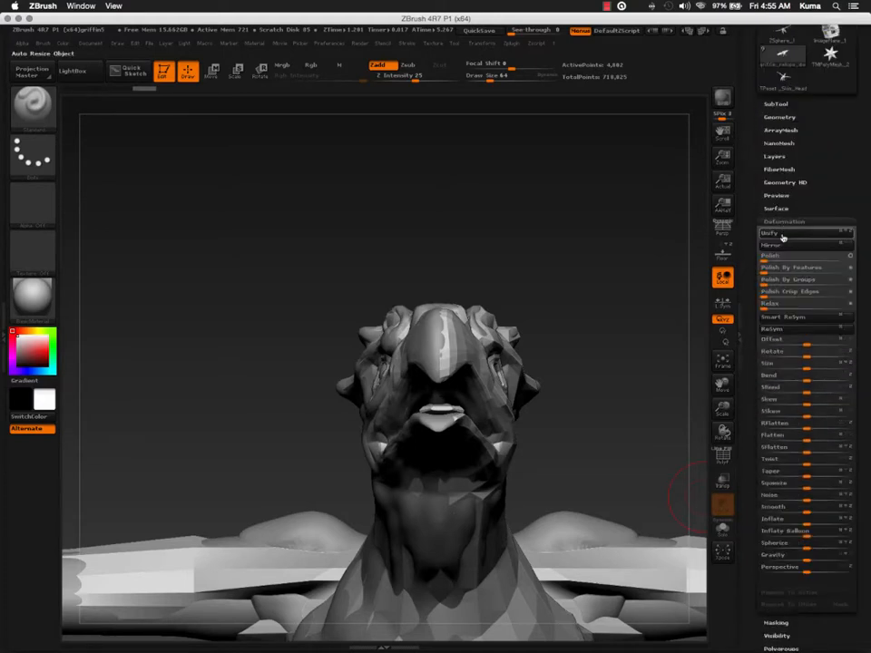
left_click(781, 236)
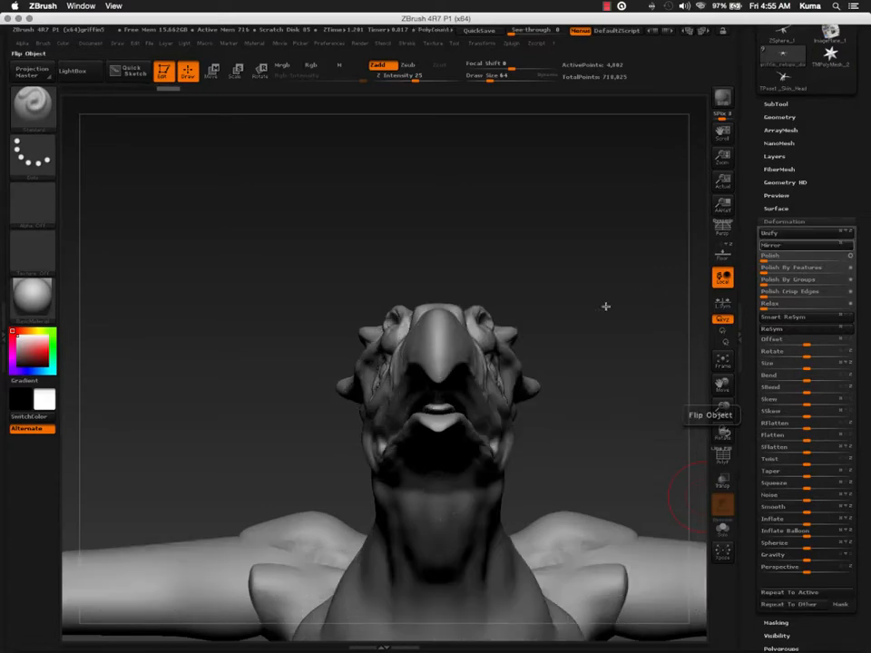
Step: Turn on transparency so the small retopo mesh can be compared with the sculpt from the side
left_click_drag(466, 286, 462, 478)
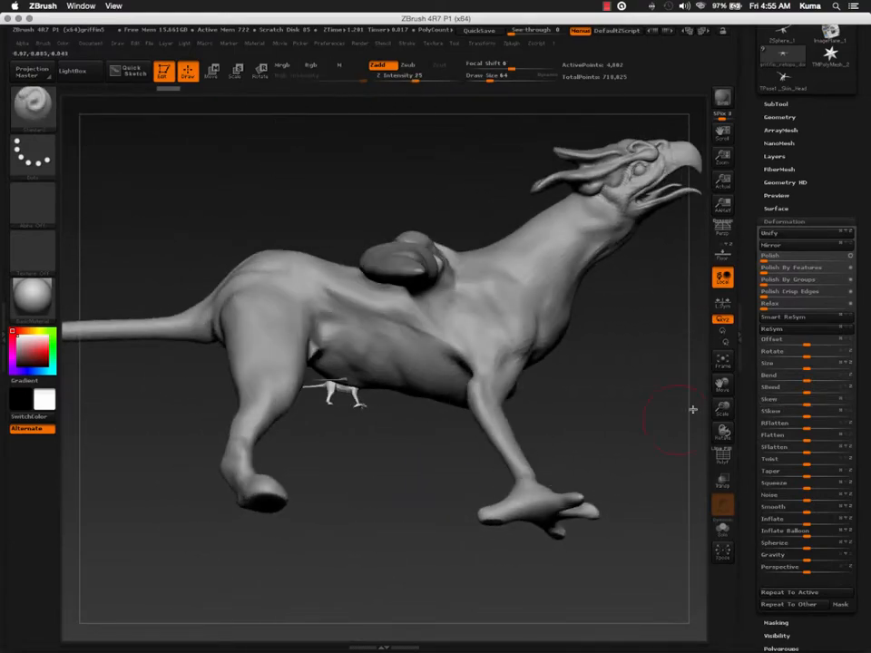
left_click(723, 481)
left_click_drag(624, 446, 522, 499)
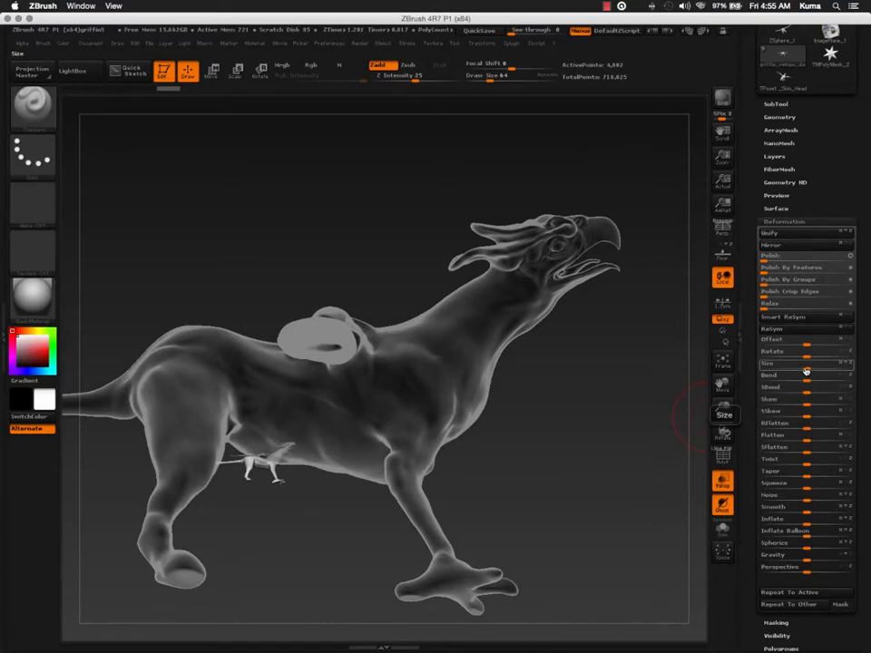
Step: Enlarge the griffin_retopo_done subtool strongly with two Size deformations
key("ctrl")
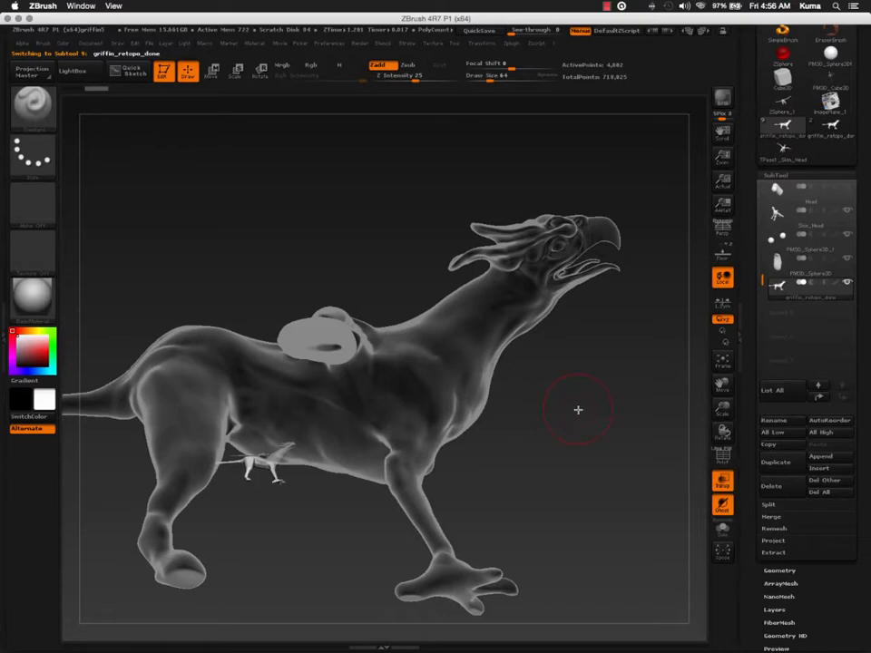
scroll(758, 521, "down", 5)
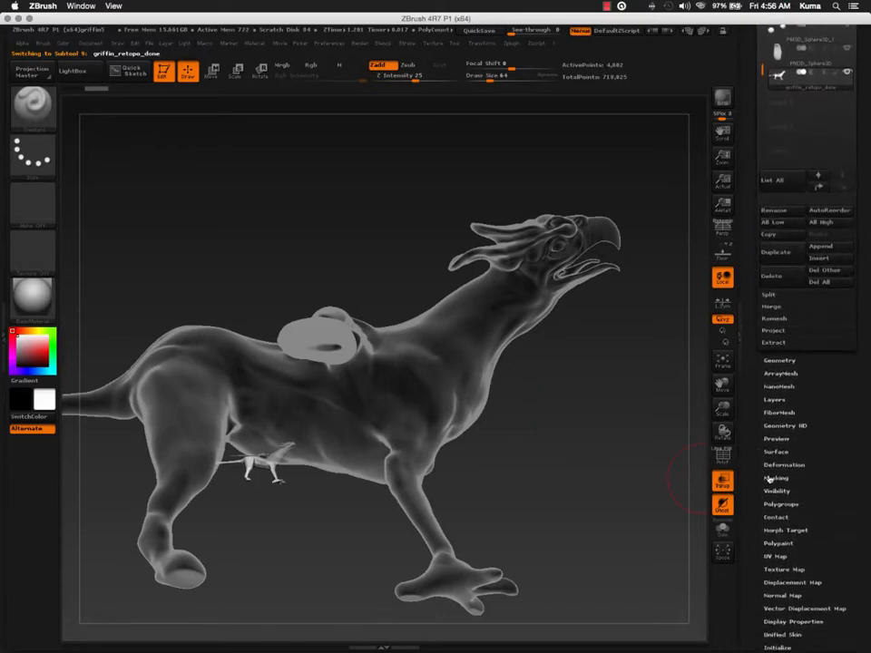
left_click(786, 464)
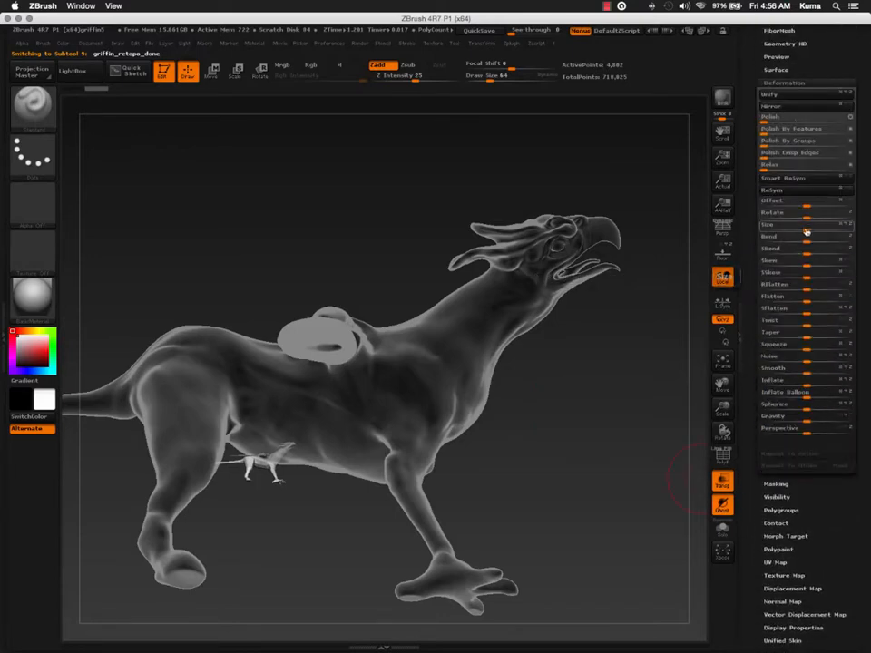
left_click_drag(806, 231, 861, 232)
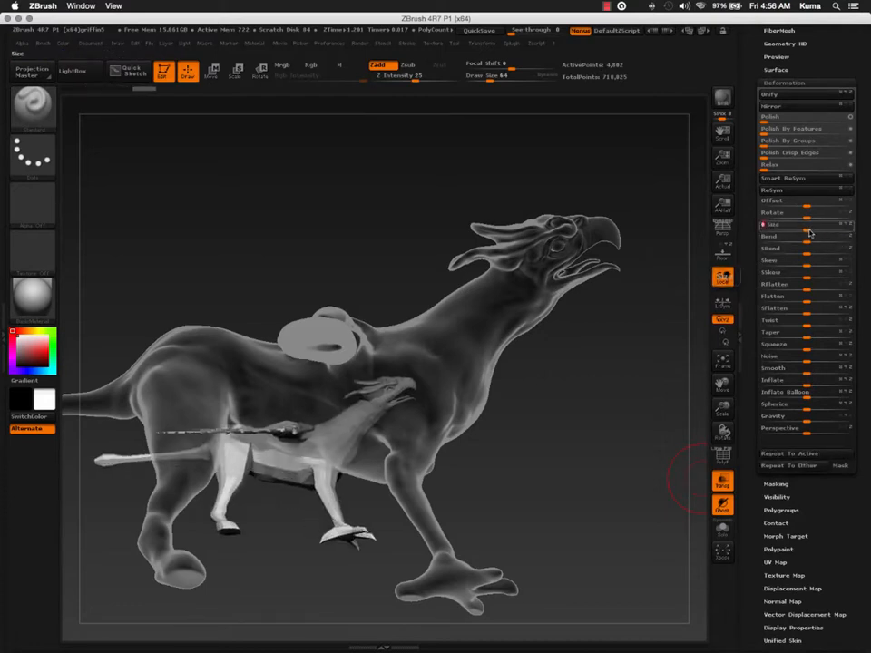
left_click_drag(809, 233, 851, 232)
Step: Fine-tune the retopo mesh's scale against the sculpt with a Size deformation of 14
left_click_drag(645, 324, 664, 301, "alt")
left_click_drag(596, 329, 642, 315, "alt")
right_click(619, 329)
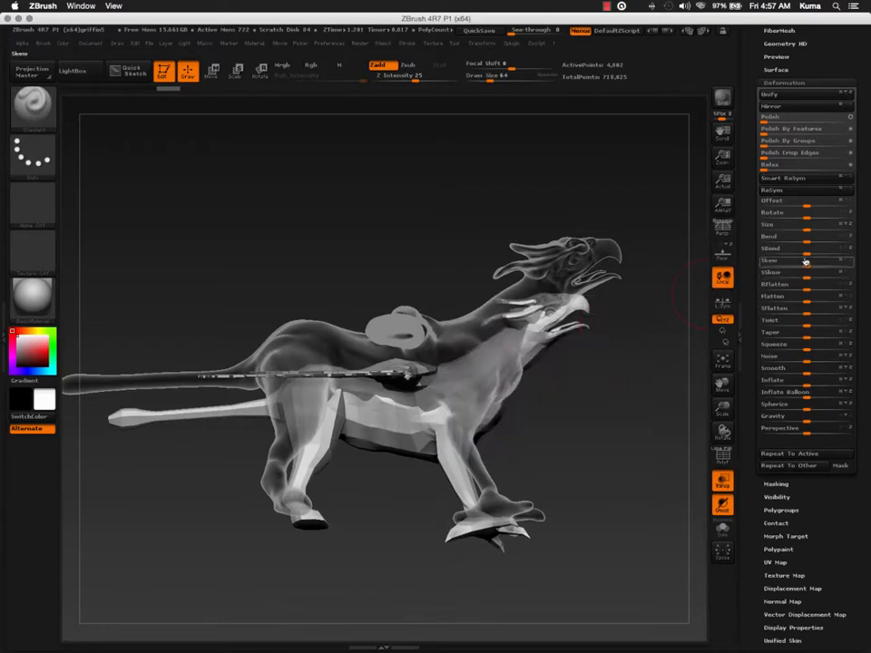
left_click_drag(807, 224, 813, 233)
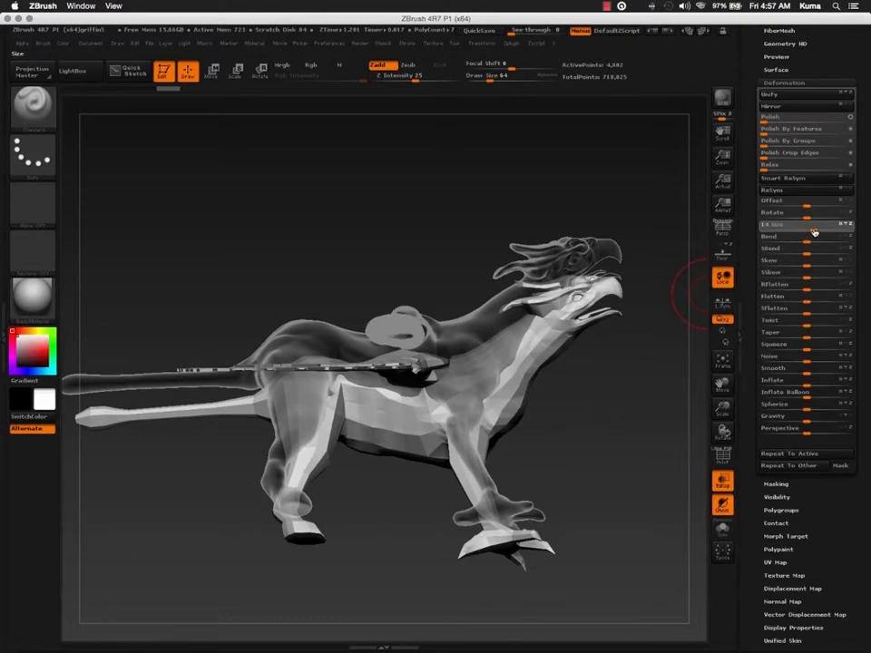
Step: Move the retopo mesh upward with a transpose line until it overlaps the sculpt, and check the alignment from the front and above
key("w")
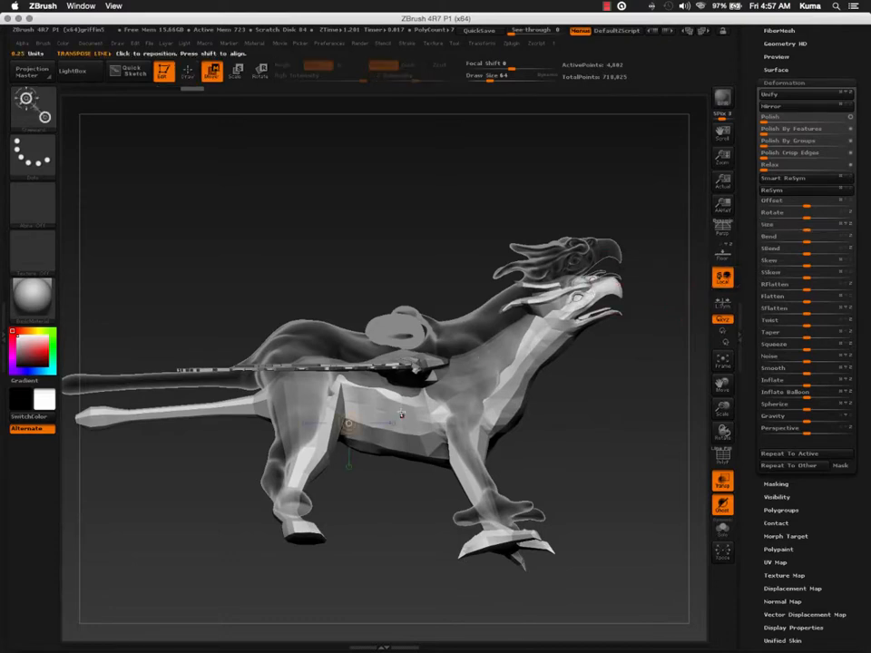
key("y")
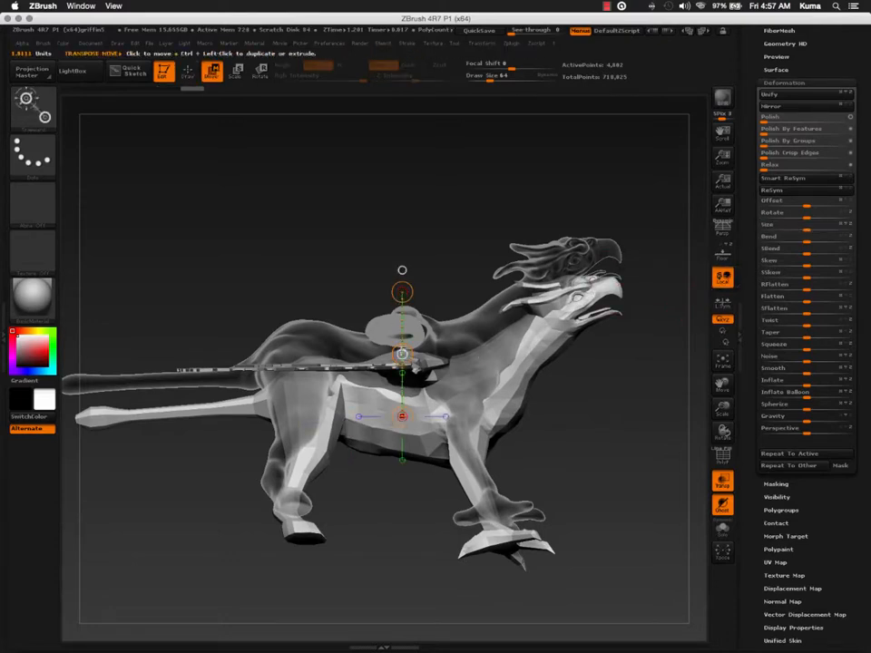
left_click_drag(402, 354, 398, 316)
left_click_drag(583, 384, 522, 395)
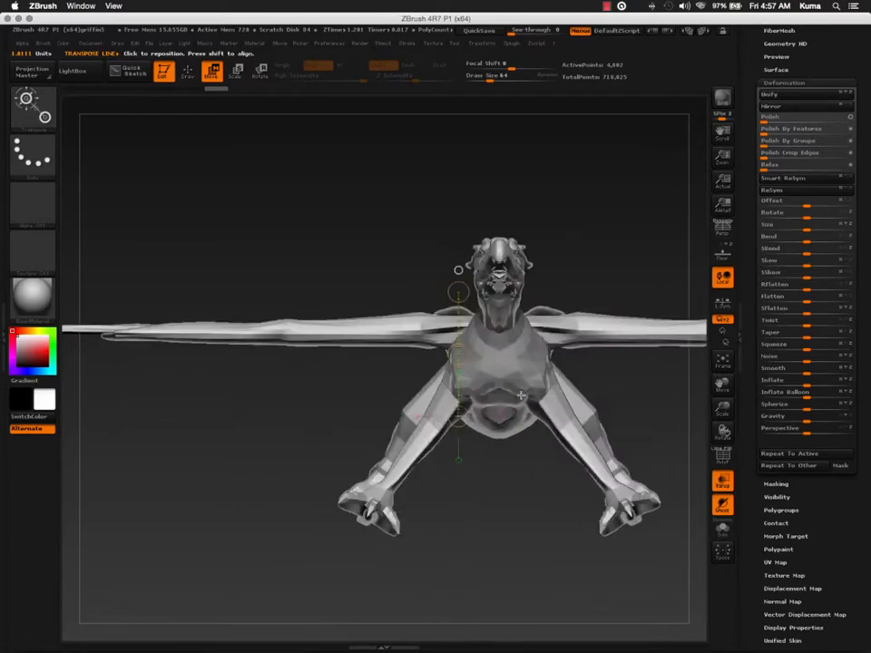
left_click_drag(576, 235, 571, 374)
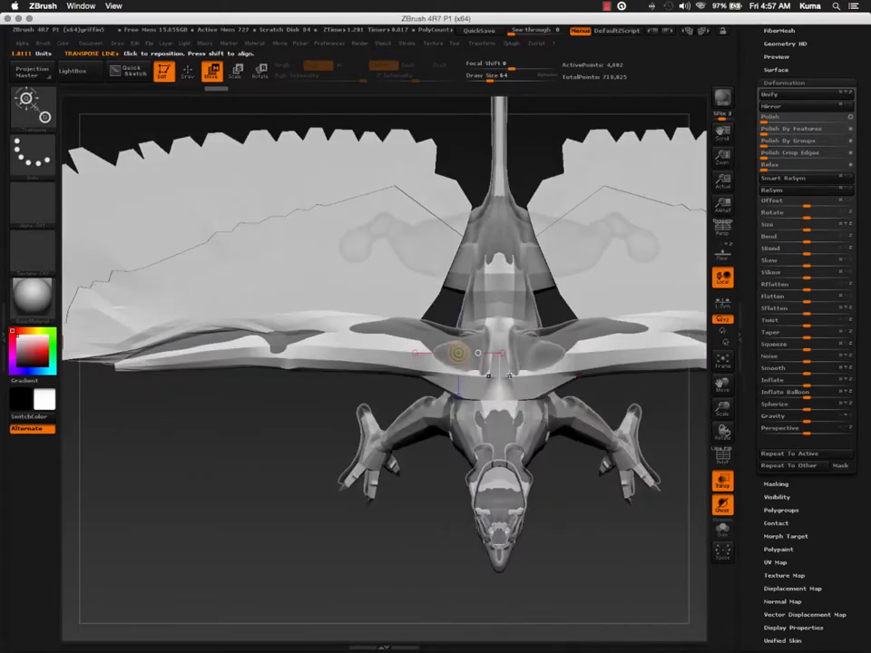
left_click_drag(557, 488, 504, 456, "alt")
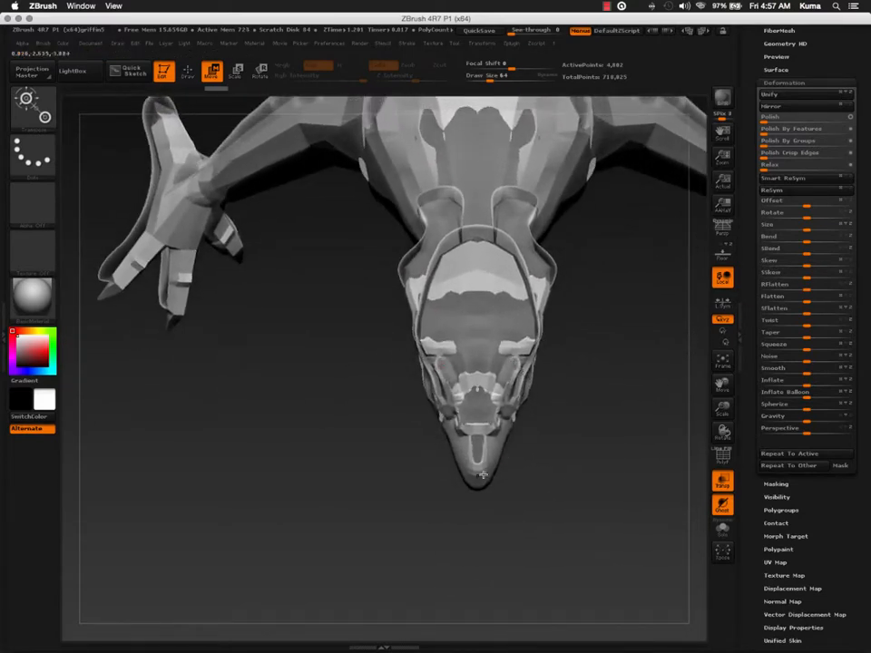
Step: Move the retopo mesh toward the beak and scale it slightly with transpose lines until head and body match the sculpt
left_click_drag(476, 470, 540, 471)
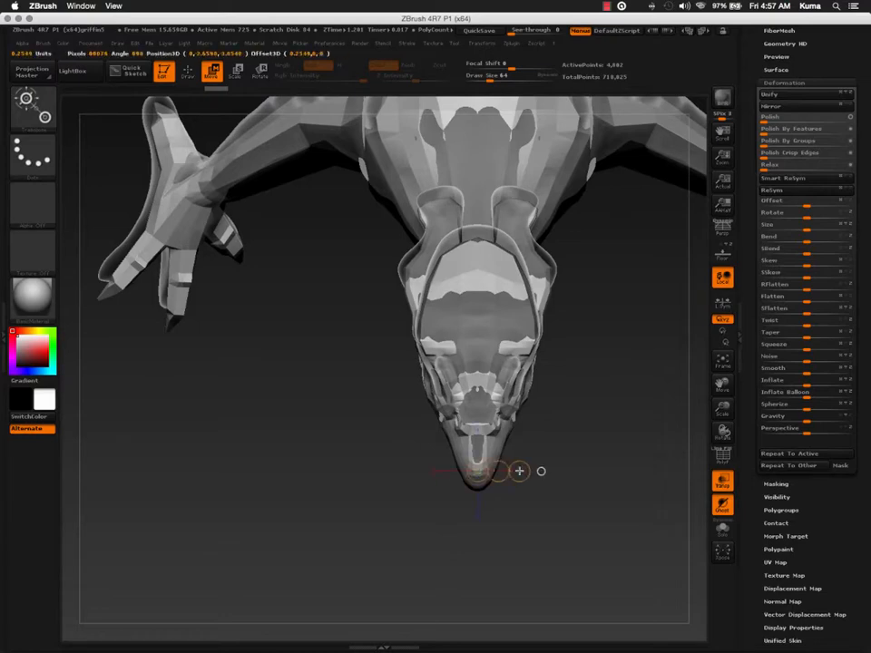
left_click_drag(477, 470, 476, 534)
left_click_drag(477, 491, 477, 534)
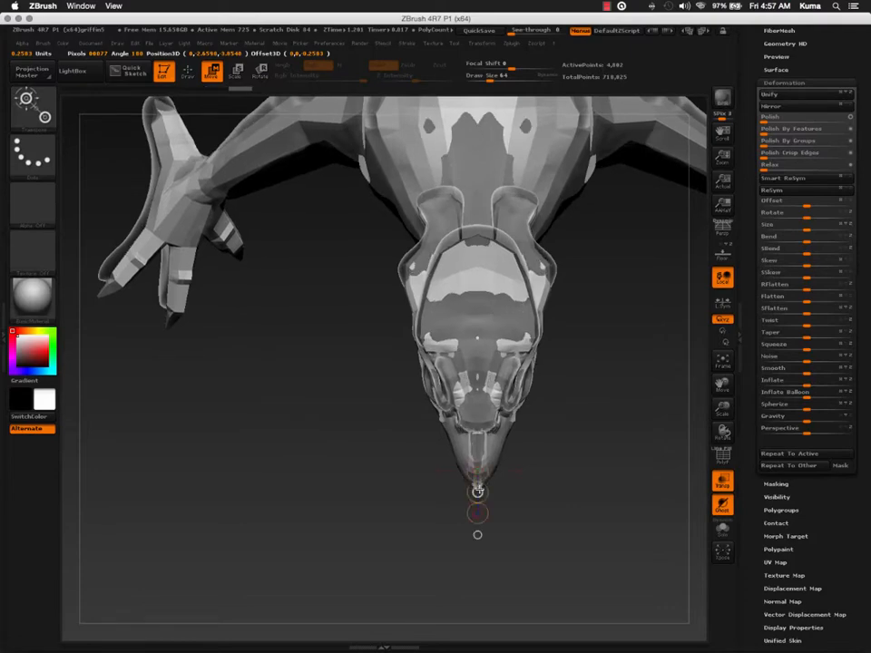
key("e")
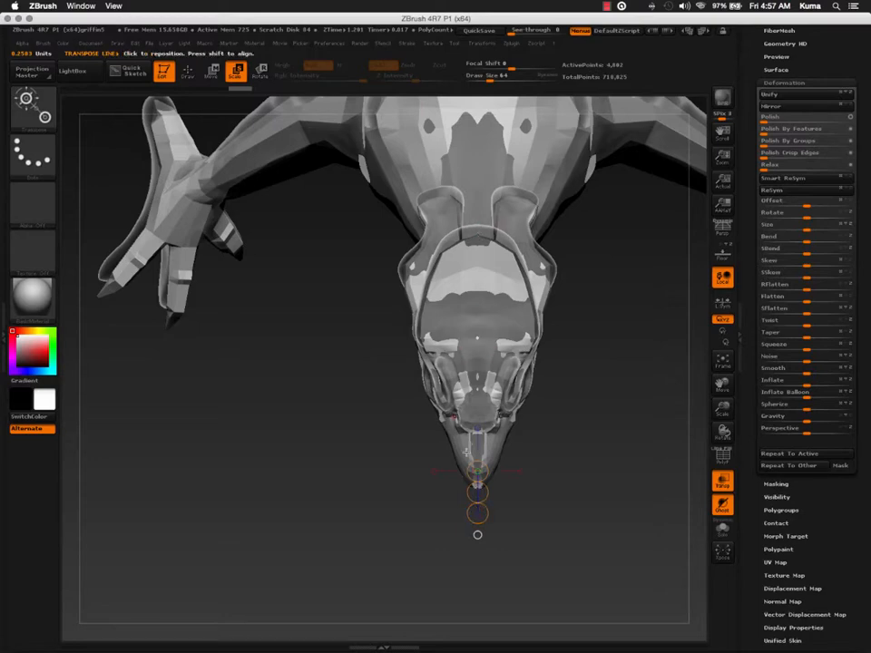
left_click_drag(476, 514, 477, 515)
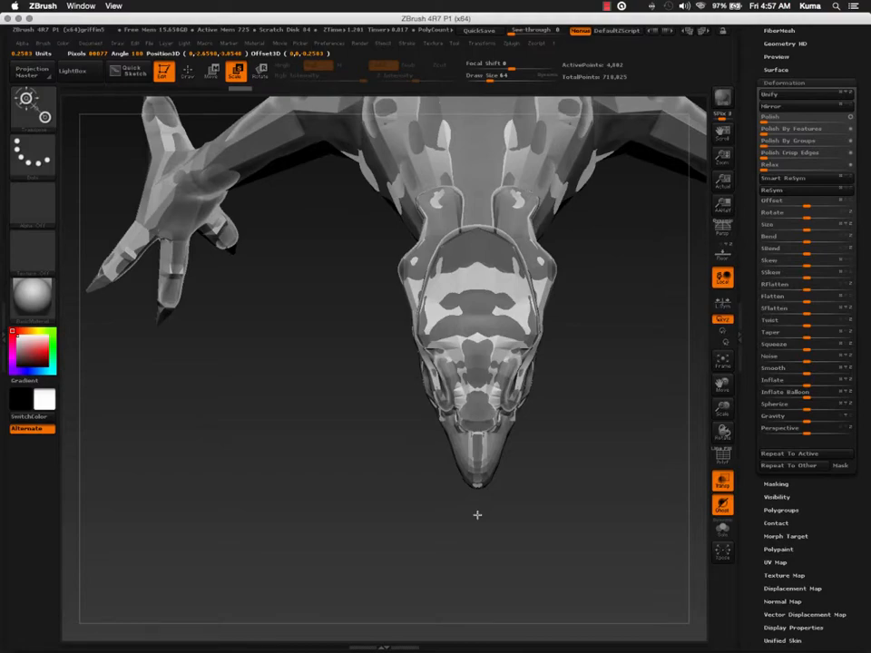
left_click_drag(477, 514, 477, 514)
key("q")
Step: Examine how closely the retopo mesh overlaps the sculpt around the wings, back, legs and feet
mouse_move(356, 238)
left_mouse_down()
mouse_move(469, 536)
mouse_move(418, 398)
mouse_move(447, 579)
mouse_move(508, 465)
mouse_move(385, 363)
mouse_move(497, 405)
left_mouse_up()
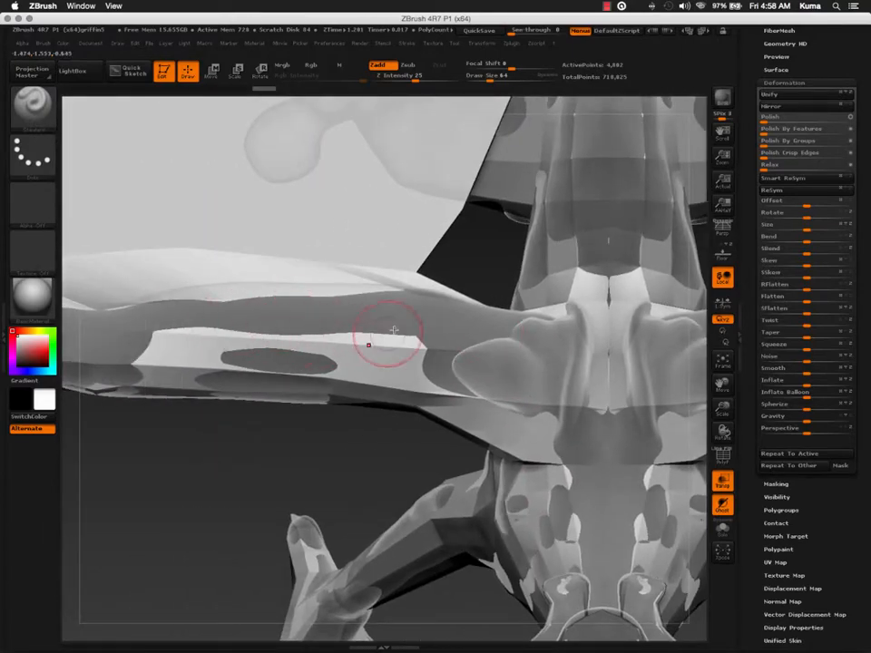
right_click_drag(395, 331, 350, 502, "alt")
right_click_drag(560, 311, 501, 288, "alt")
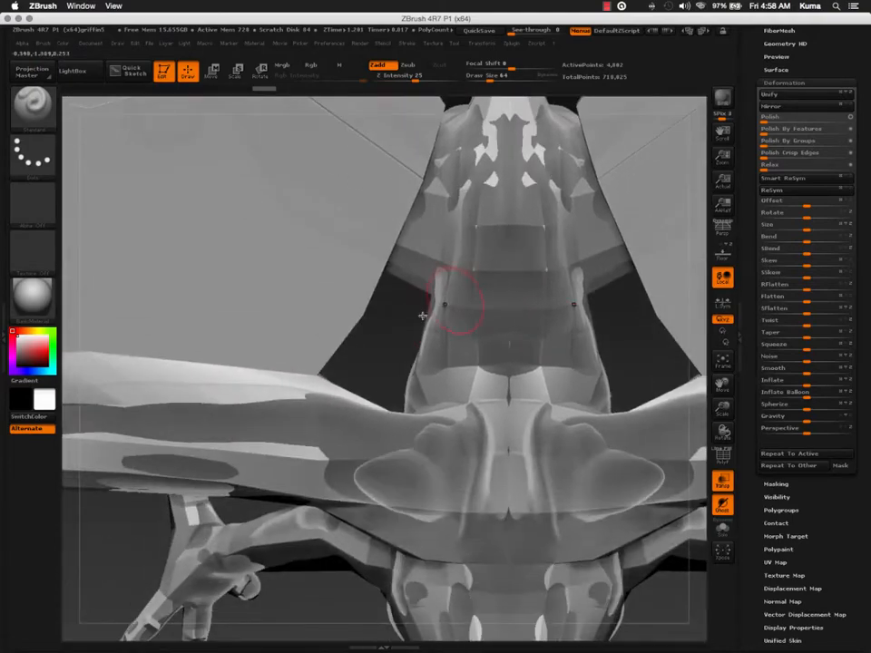
right_click_drag(416, 318, 464, 246)
right_click_drag(282, 546, 472, 356, "alt")
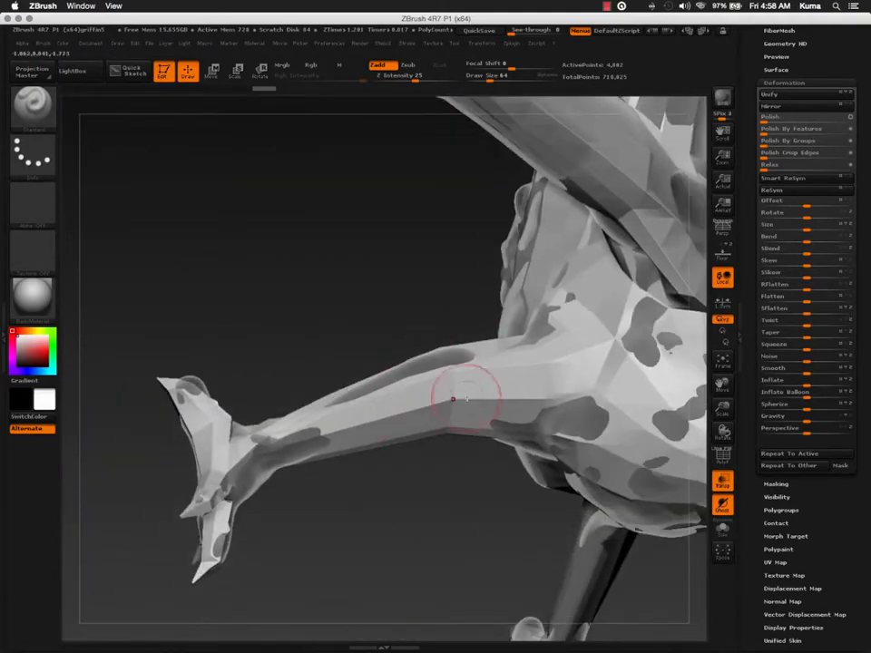
right_click_drag(452, 398, 374, 456)
left_click_drag(349, 496, 397, 538)
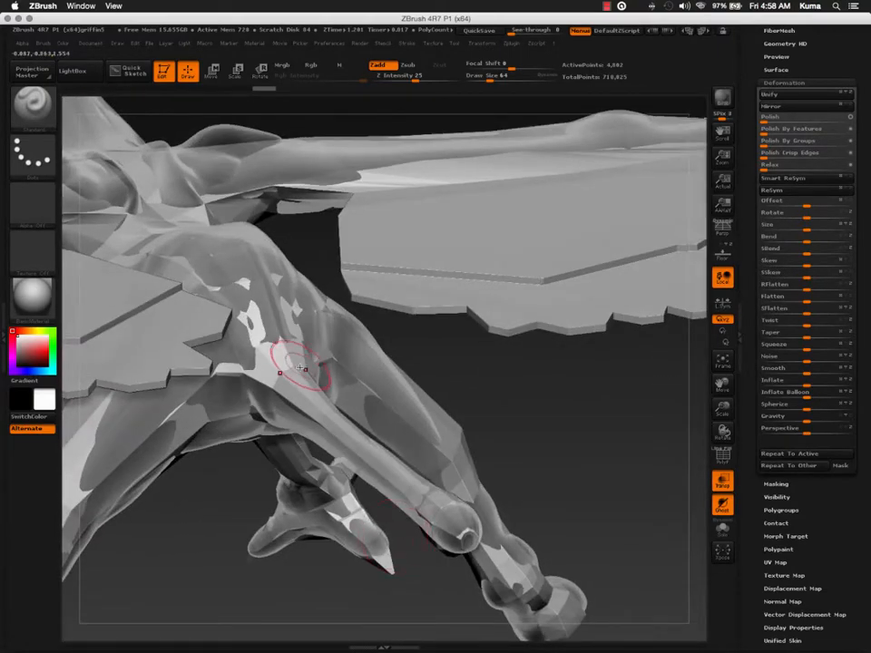
left_click_drag(291, 395, 405, 313, "alt")
left_click_drag(290, 435, 381, 409)
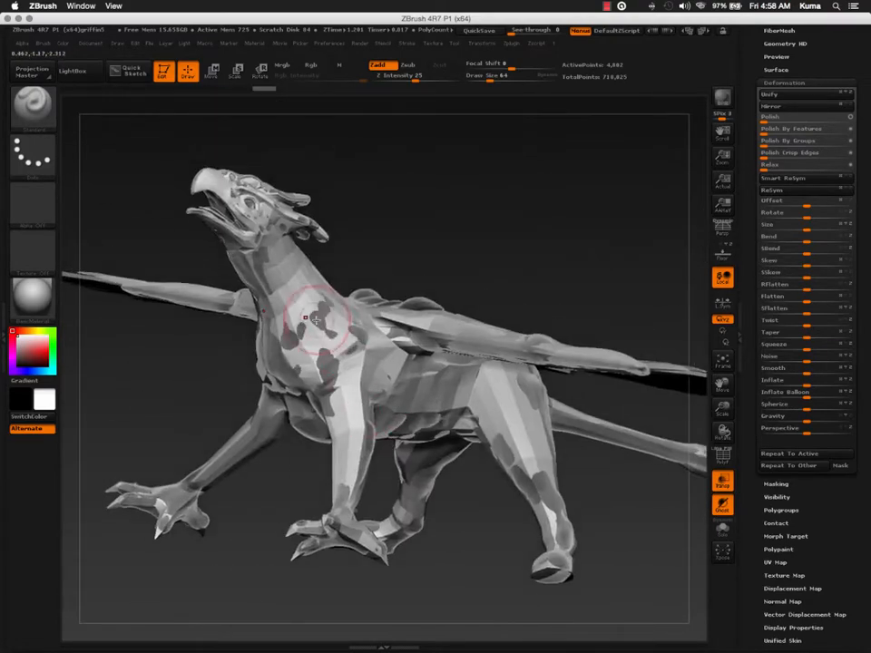
Step: Examine the retopo mesh's fit to the sculpt around the head, eye, beak and tongue
left_click_drag(222, 344, 382, 377)
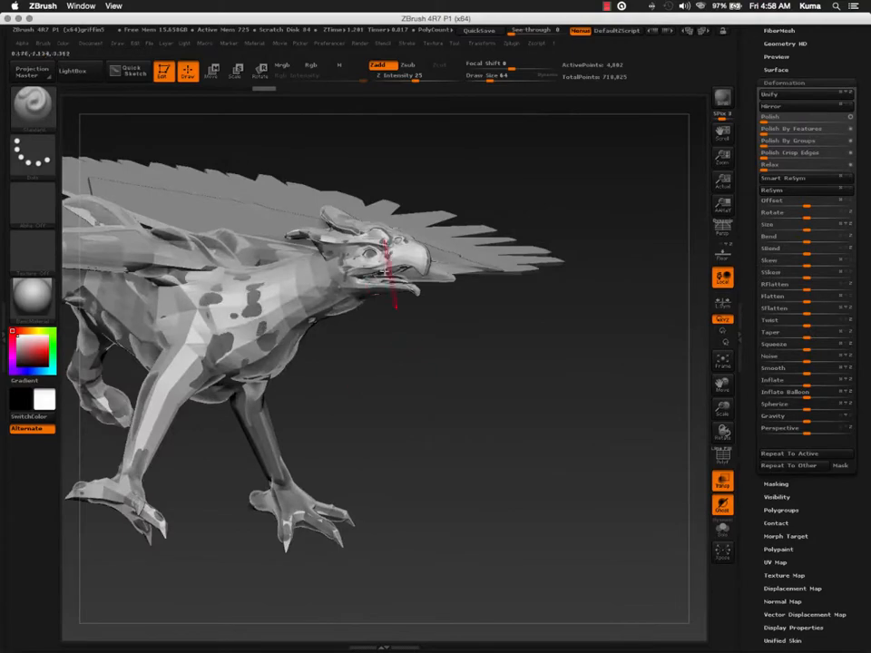
right_click_drag(396, 299, 453, 453, "ctrl")
mouse_move(354, 274)
right_mouse_down()
mouse_move(334, 259)
mouse_move(381, 285)
mouse_move(388, 340)
right_mouse_up()
right_click_drag(359, 247, 364, 299, "alt")
left_click_drag(365, 253, 352, 269)
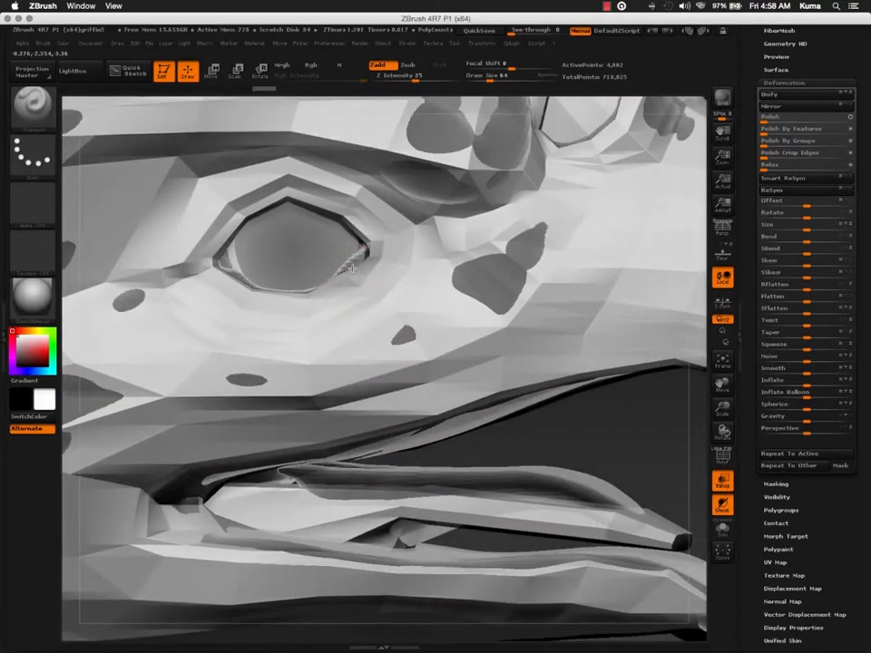
right_click_drag(352, 269, 416, 371)
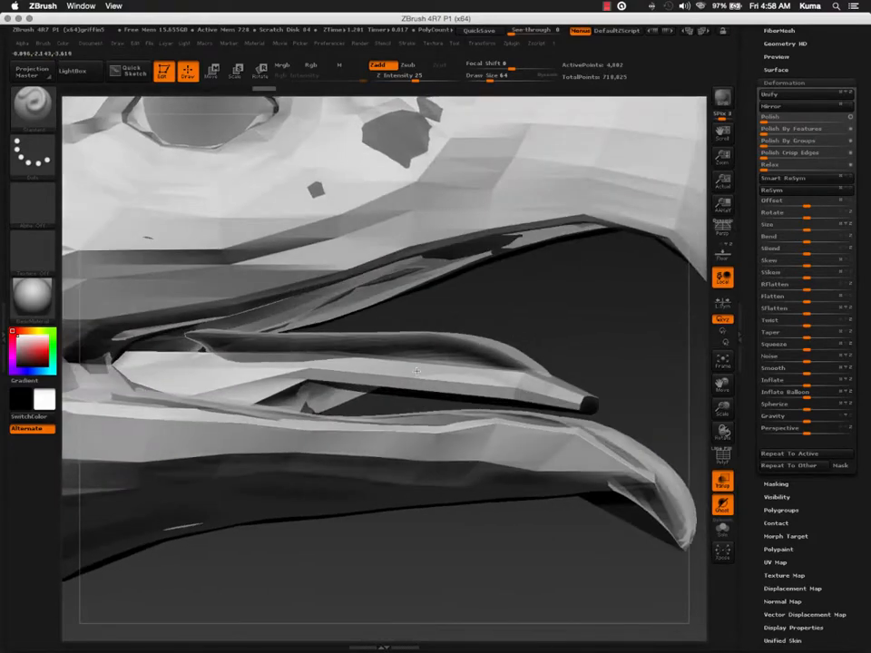
mouse_move(370, 418)
right_mouse_down()
mouse_move(466, 368)
mouse_move(389, 447)
mouse_move(363, 438)
mouse_move(443, 363)
mouse_move(435, 411)
mouse_move(450, 403)
mouse_move(419, 455)
mouse_move(377, 416)
right_mouse_up()
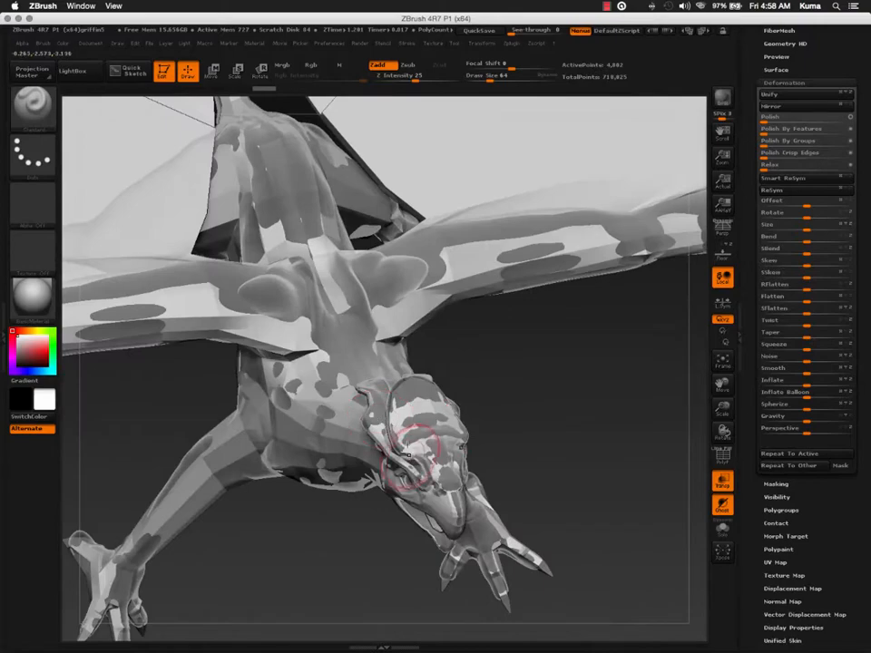
right_click_drag(408, 454, 396, 422)
Step: Display the polyframe wireframe and show only the retopo subtool with Solo, facing its front
key("shift+f")
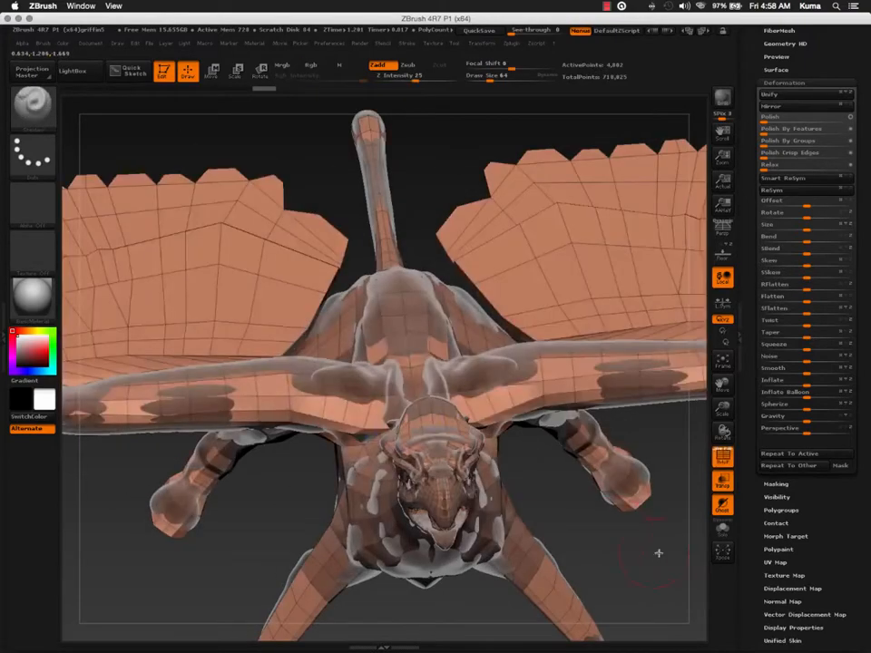
left_click(720, 536)
right_click_drag(496, 464, 365, 349)
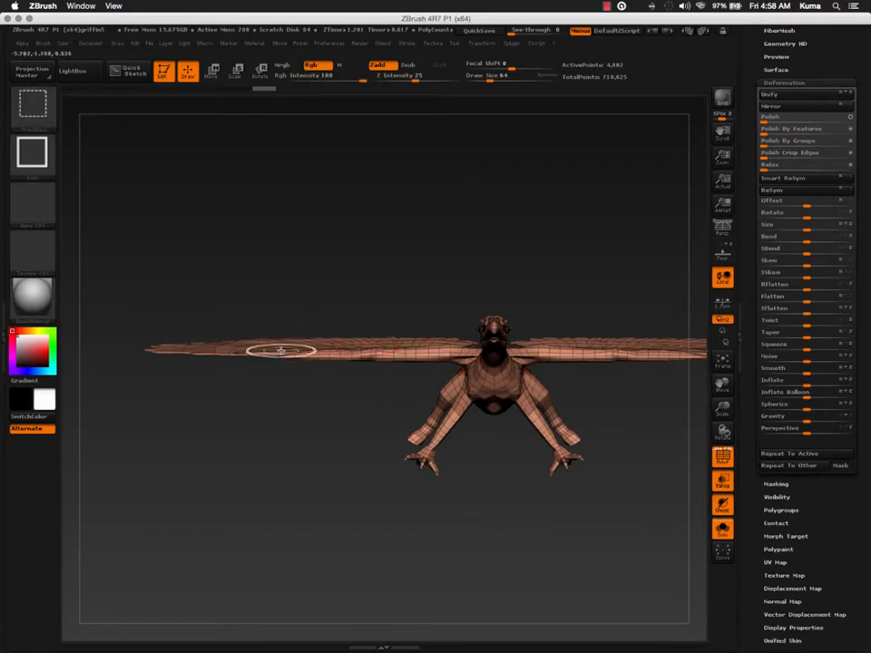
Step: Isolate both outer wings symmetrically and grow the visible area inward toward the body
left_click_drag(114, 281, 394, 373, "ctrl+shift")
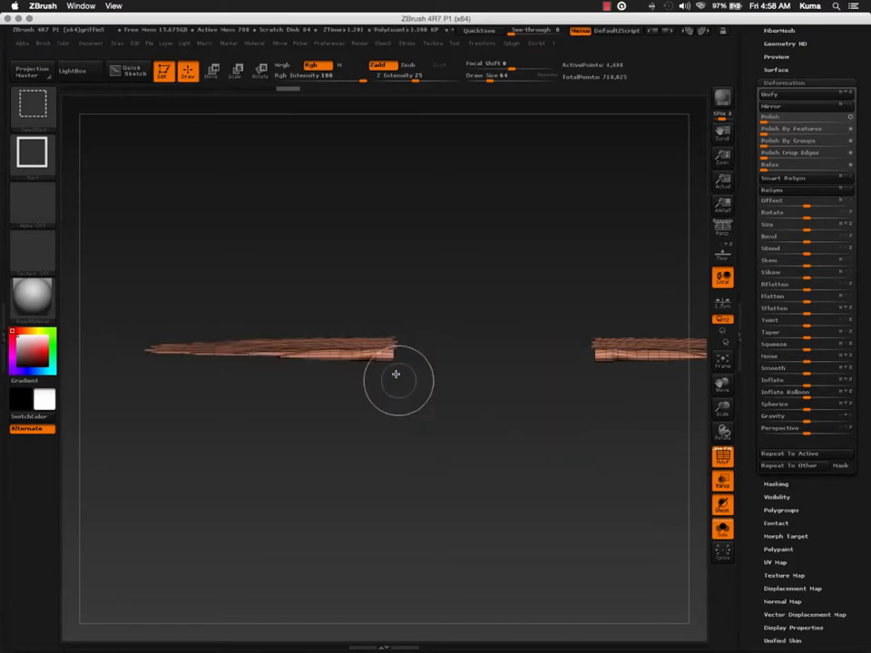
right_click_drag(394, 373, 334, 414)
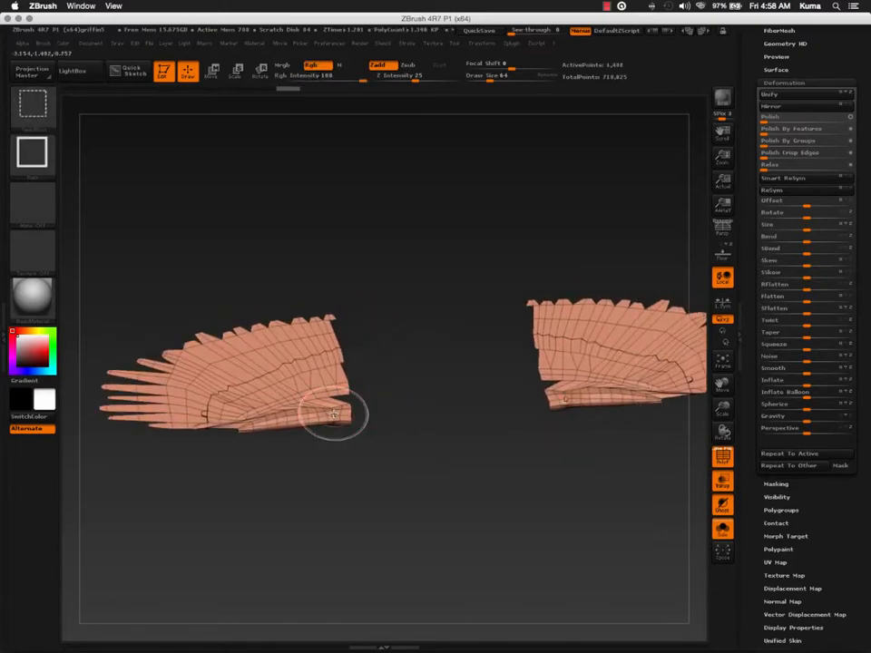
key("ctrl+shift+x")
key("ctrl+shift+x")
key("ctrl+shift+x")
key("ctrl+shift+x")
key("ctrl+shift+x")
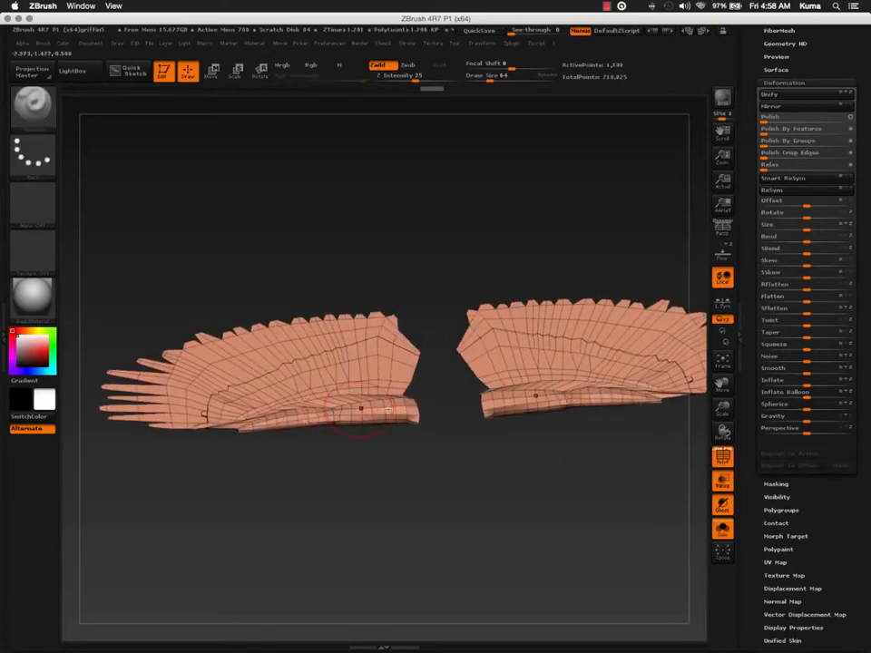
Step: Adjust the visible area at the wing roots, assign both wings their own polygroup, and unhide the full mesh
mouse_move(361, 410)
right_mouse_down()
mouse_move(383, 445)
mouse_move(359, 362)
mouse_move(375, 364)
mouse_move(411, 431)
mouse_move(437, 380)
mouse_move(427, 313)
right_mouse_up()
key("ctrl+shift")
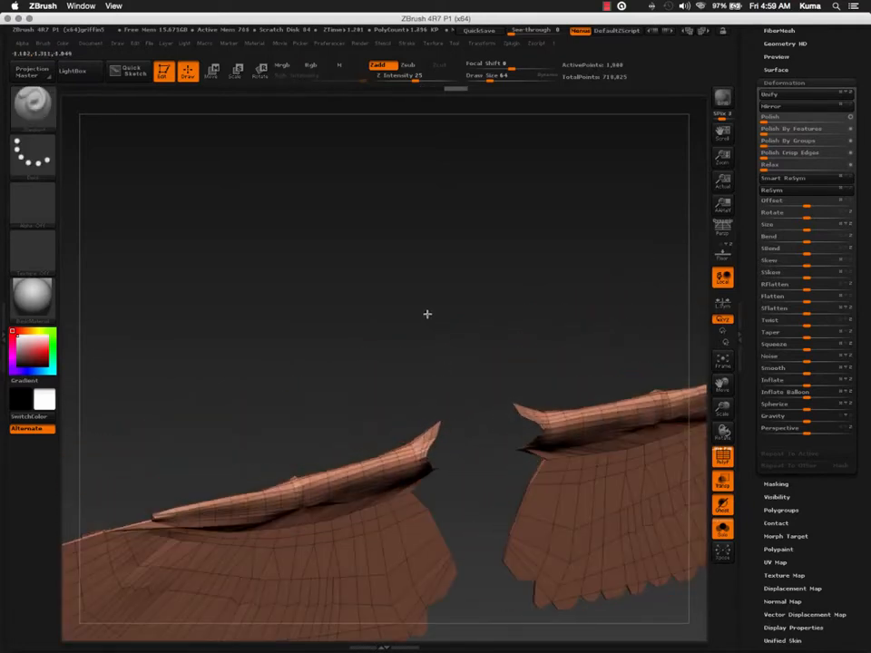
mouse_move(454, 377)
right_mouse_down()
mouse_move(464, 369)
mouse_move(472, 466)
mouse_move(521, 492)
mouse_move(556, 495)
mouse_move(508, 517)
mouse_move(465, 449)
right_mouse_up()
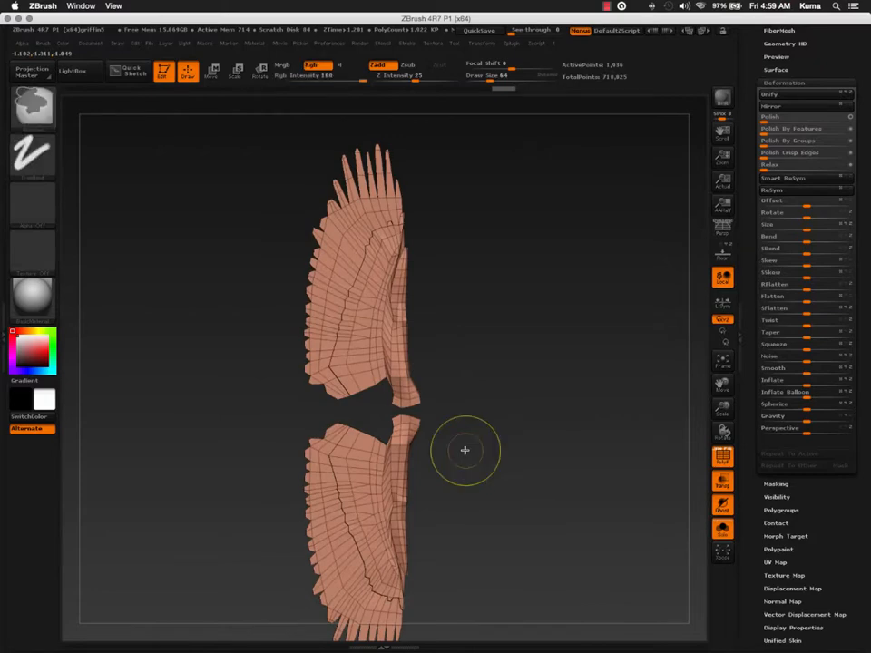
key("ctrl+w")
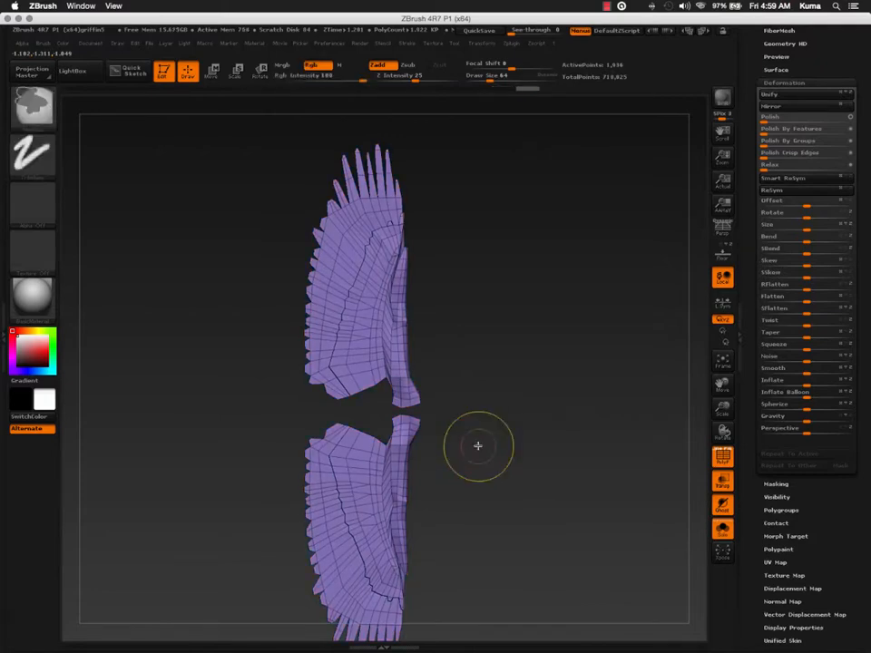
left_click(473, 450, "ctrl+shift")
Step: Isolate the griffin's two front clawed feet and inspect the visible polygons
mouse_move(432, 446)
right_mouse_down()
mouse_move(418, 352)
mouse_move(363, 287)
mouse_move(426, 470)
mouse_move(406, 384)
right_mouse_up()
right_click_drag(406, 436, 437, 439)
right_click(433, 476)
left_click_drag(438, 524, 304, 414, "ctrl+shift")
right_click_drag(449, 399, 573, 554)
right_click_drag(453, 452, 414, 429)
Step: Turn on double-sided display for the retopo mesh in its display properties
scroll(758, 553, "down", 5)
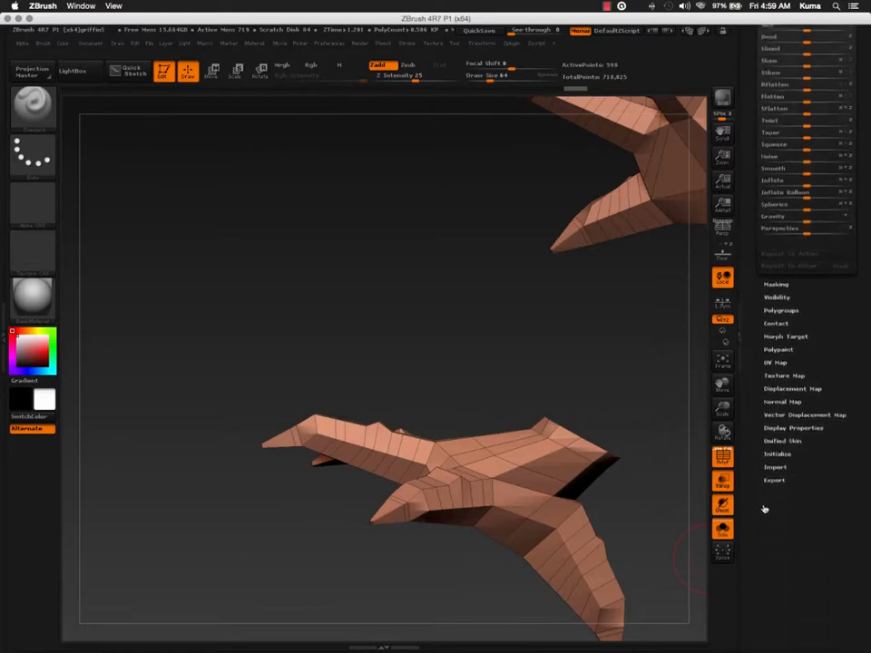
left_click(779, 415)
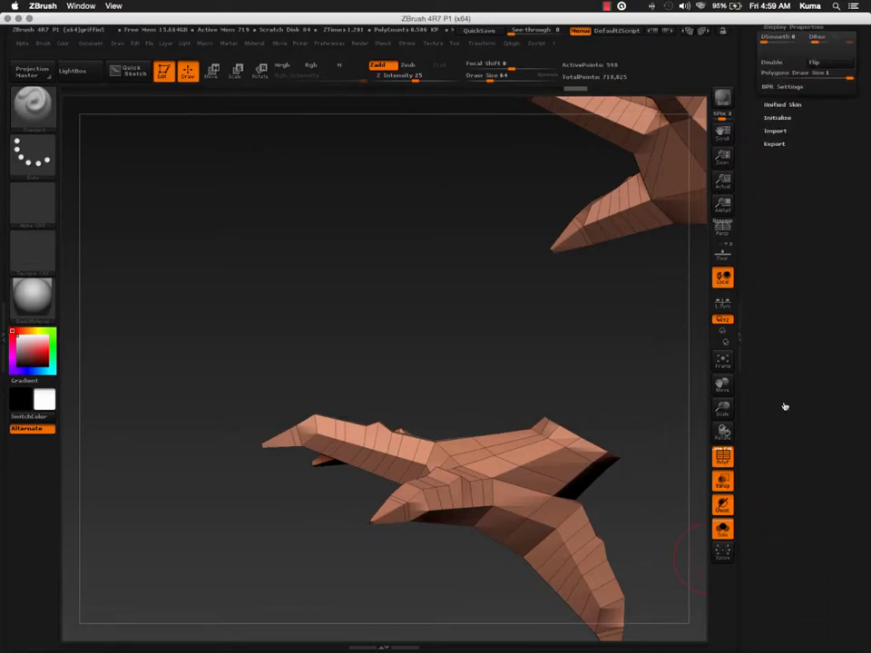
scroll(798, 426, "up", 5)
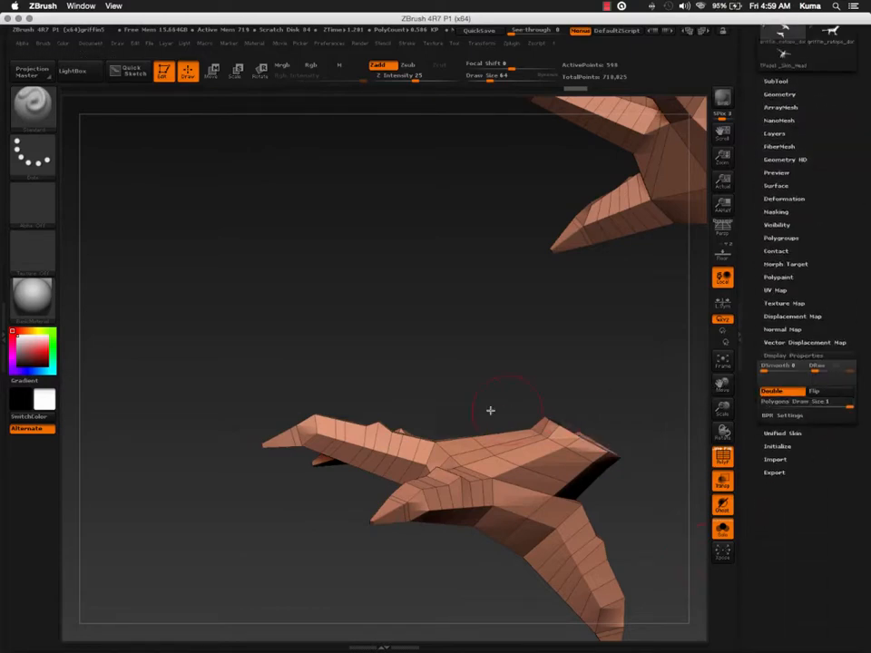
Step: Assign the visible front clawed feet their own polygroup and unhide the full mesh
right_click_drag(489, 409, 563, 329)
key("ctrl+w")
left_click(567, 311, "ctrl+shift")
Step: Isolate the two hind feet and invert the visibility to inspect the cut edge on the leg
mouse_move(522, 285)
right_mouse_down("alt")
mouse_move(321, 387)
mouse_move(432, 458)
mouse_move(473, 461)
right_mouse_up("alt")
mouse_move(447, 538)
left_mouse_down("ctrl+shift")
mouse_move(359, 471)
mouse_move(353, 431)
left_mouse_up("ctrl+shift")
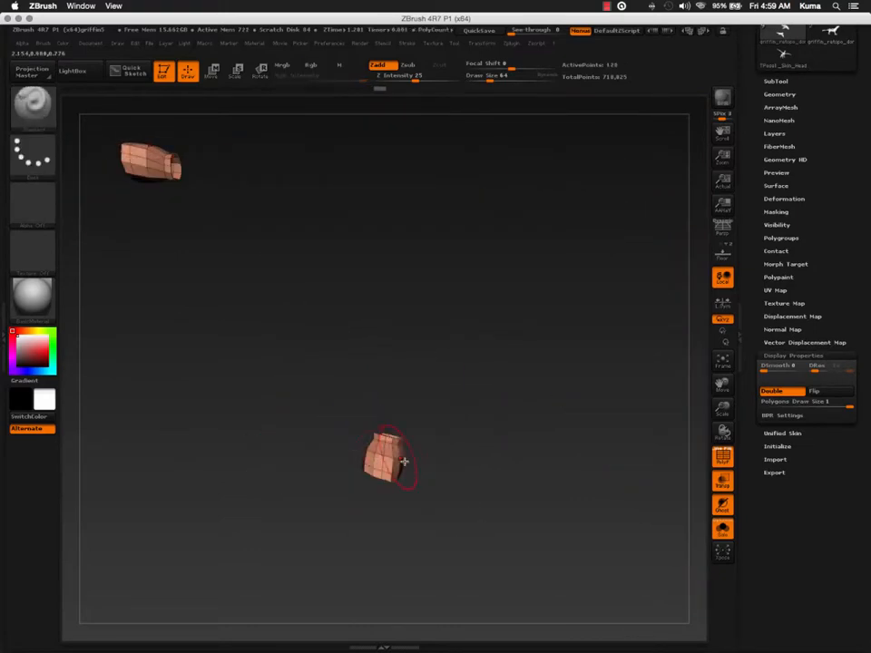
right_click_drag(403, 461, 443, 456, "alt")
left_click_drag(471, 405, 489, 427, "ctrl+shift")
mouse_move(318, 399)
right_mouse_down()
mouse_move(400, 445)
mouse_move(371, 421)
mouse_move(233, 495)
mouse_move(557, 422)
mouse_move(215, 530)
mouse_move(187, 529)
mouse_move(294, 551)
right_mouse_up()
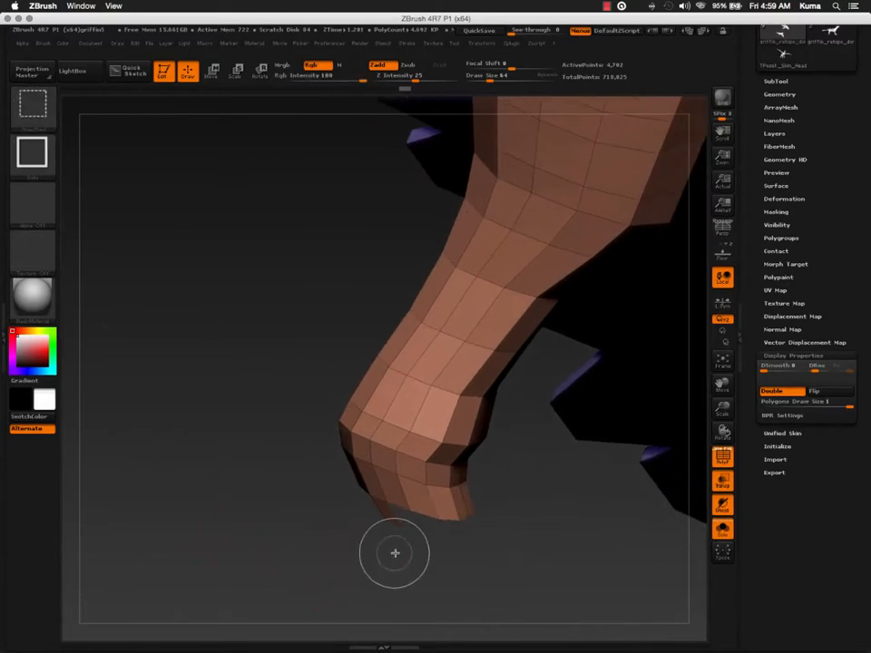
Step: Bring back only the hind feet, assign them their own polygroup, and unhide the full mesh
right_click_drag(416, 536, 313, 439)
left_click_drag(312, 439, 311, 488, "ctrl+shift")
mouse_move(310, 489)
right_mouse_down()
mouse_move(340, 480)
mouse_move(311, 476)
mouse_move(445, 447)
mouse_move(229, 305)
mouse_move(233, 354)
mouse_move(307, 403)
right_mouse_up()
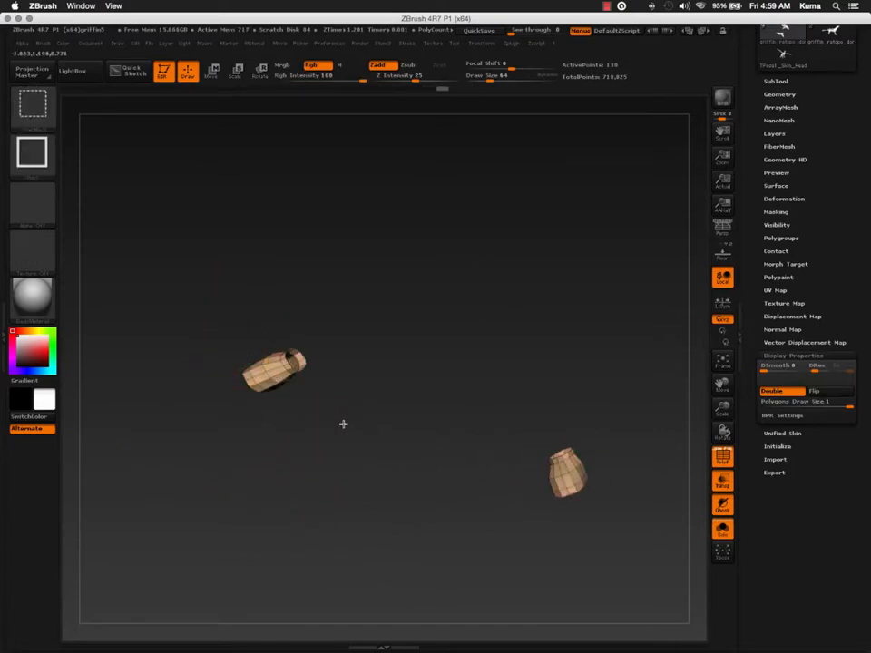
left_click(385, 410, "ctrl+shift")
Step: Isolate the tail from tip to base with a rectangular selection, then unhide the full mesh
right_click_drag(408, 400, 381, 436)
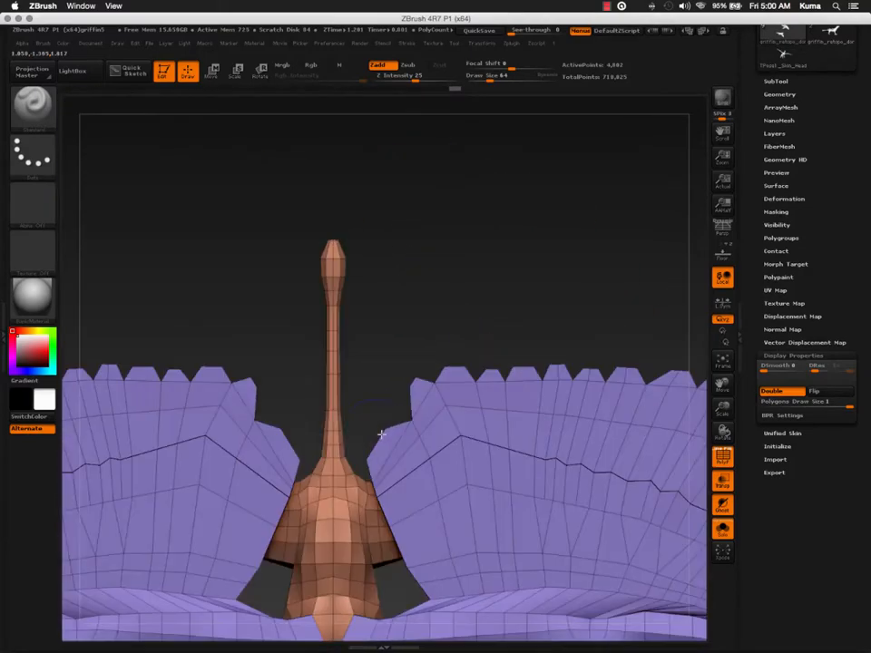
left_click_drag(296, 222, 355, 446, "ctrl+shift")
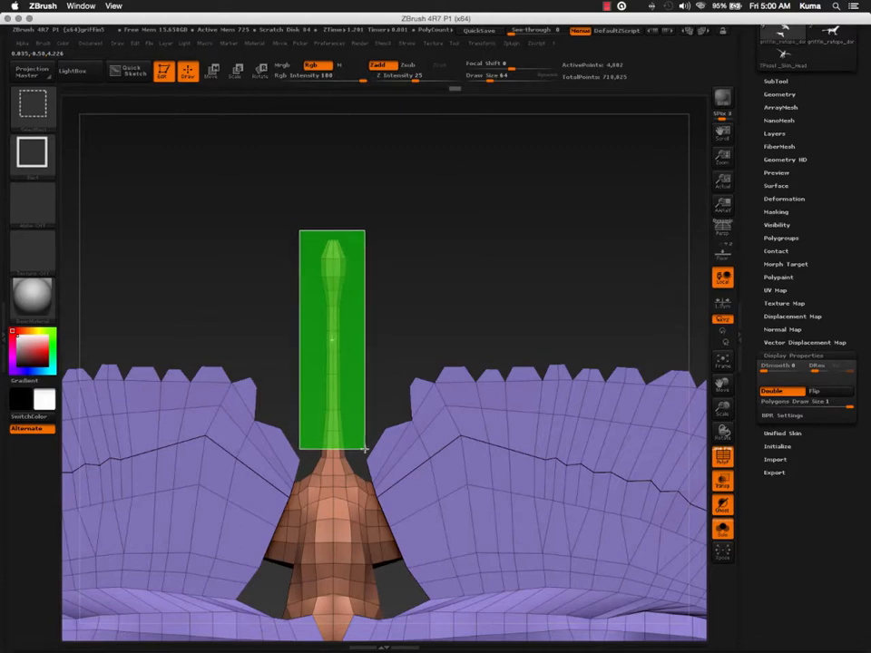
mouse_move(364, 448)
left_mouse_down("ctrl+shift")
mouse_move(388, 419)
mouse_move(371, 443)
left_mouse_up("ctrl+shift")
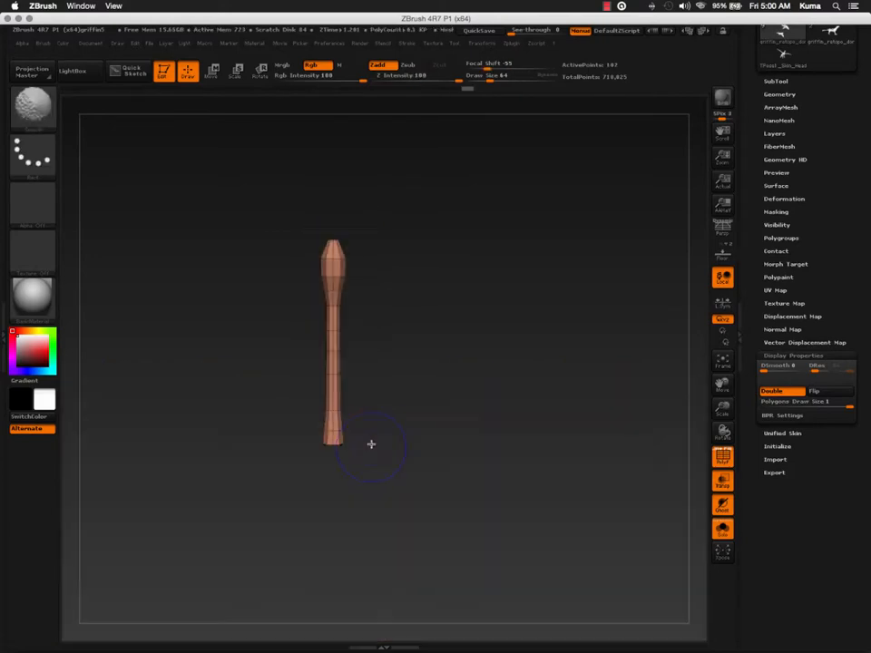
left_click(399, 384, "ctrl+shift")
Step: Isolate the tongue, undo the excess visibility growth, assign it its own polygroup, and unhide the full mesh
mouse_move(402, 412)
left_mouse_down()
mouse_move(378, 397)
mouse_move(384, 414)
mouse_move(453, 465)
mouse_move(435, 467)
mouse_move(513, 536)
mouse_move(441, 388)
mouse_move(363, 397)
mouse_move(519, 520)
mouse_move(412, 442)
mouse_move(425, 399)
left_mouse_up()
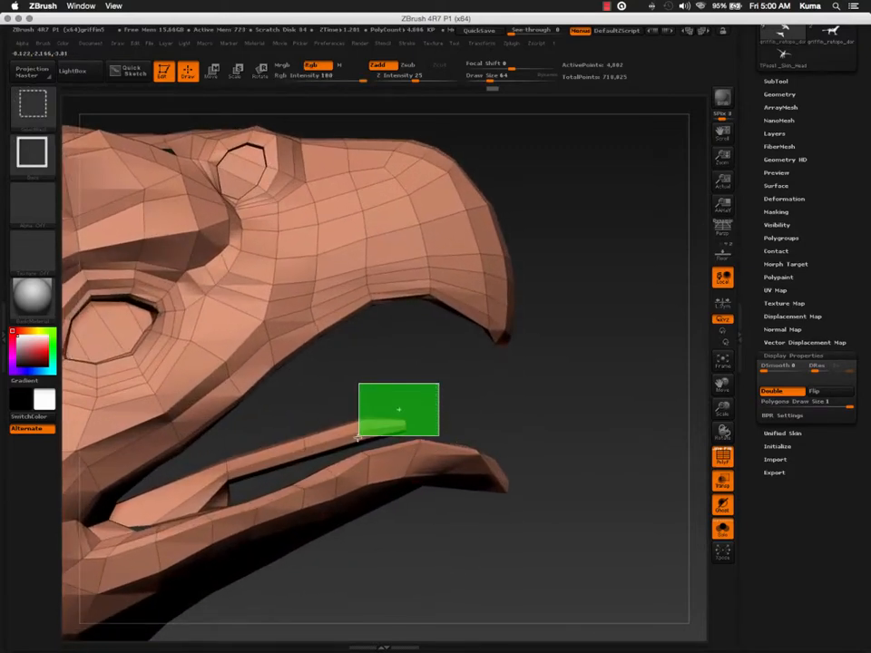
left_click_drag(358, 437, 349, 444, "ctrl+shift")
left_click_drag(443, 390, 359, 405)
key("ctrl+shift+z")
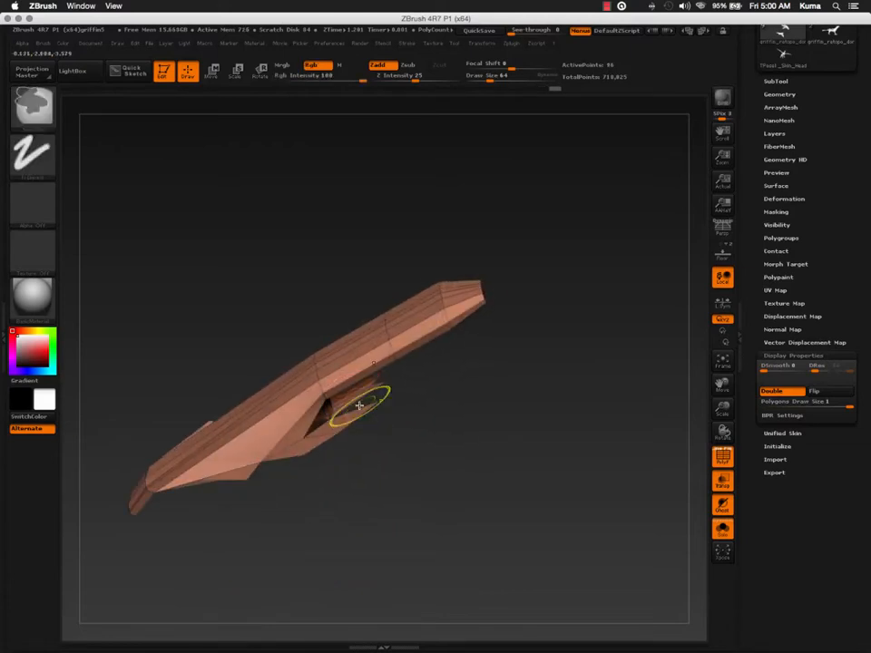
key("ctrl+z")
mouse_move(359, 405)
left_mouse_down()
mouse_move(329, 427)
mouse_move(268, 365)
mouse_move(380, 332)
left_mouse_up()
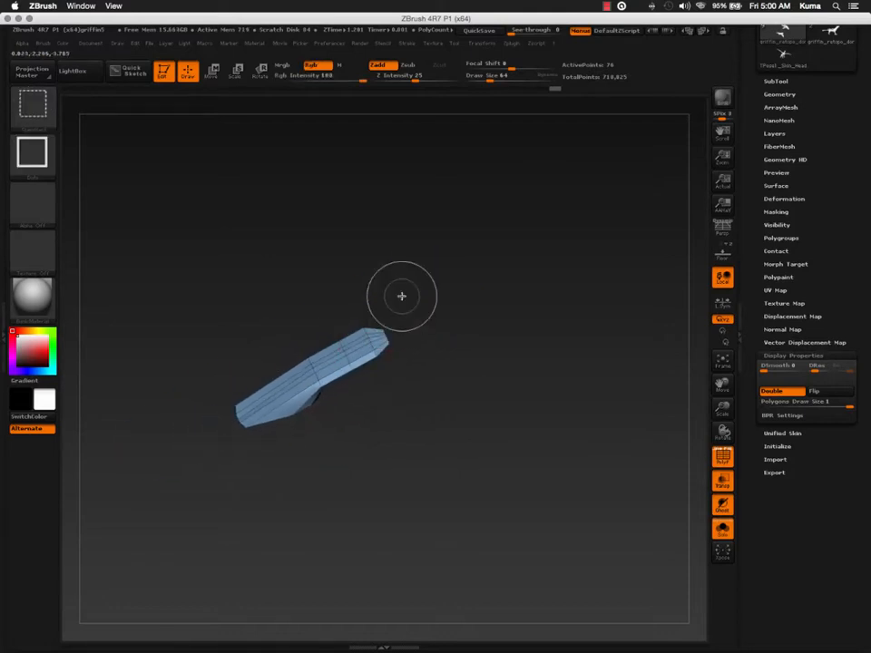
left_click(400, 296, "ctrl+shift")
Step: Isolate the griffin's eye and its surrounding socket with a rectangular selection
left_click_drag(396, 301, 372, 344)
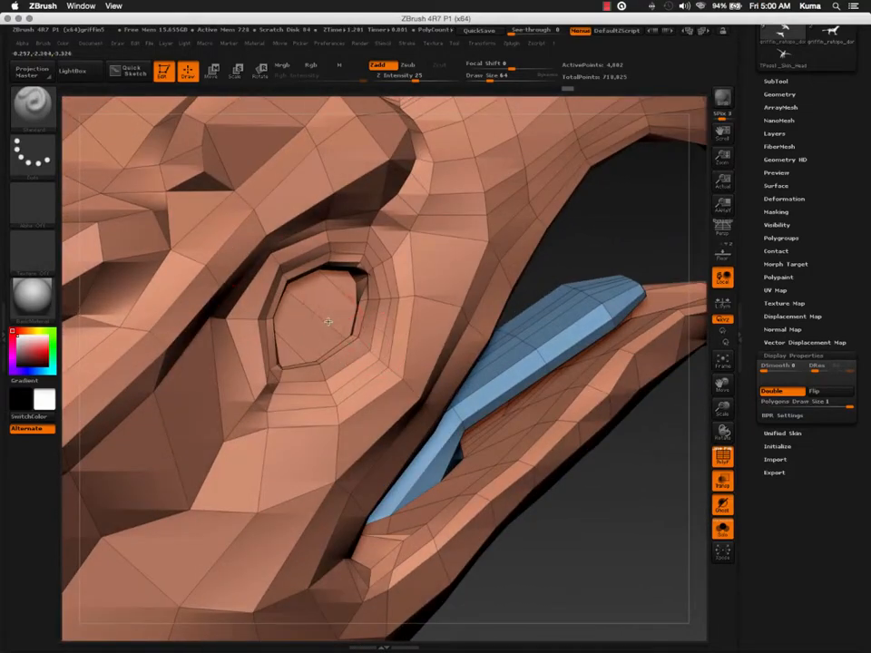
mouse_move(328, 321)
left_mouse_down()
mouse_move(352, 311)
mouse_move(344, 303)
mouse_move(350, 355)
mouse_move(338, 339)
left_mouse_up()
key("ctrl+shift")
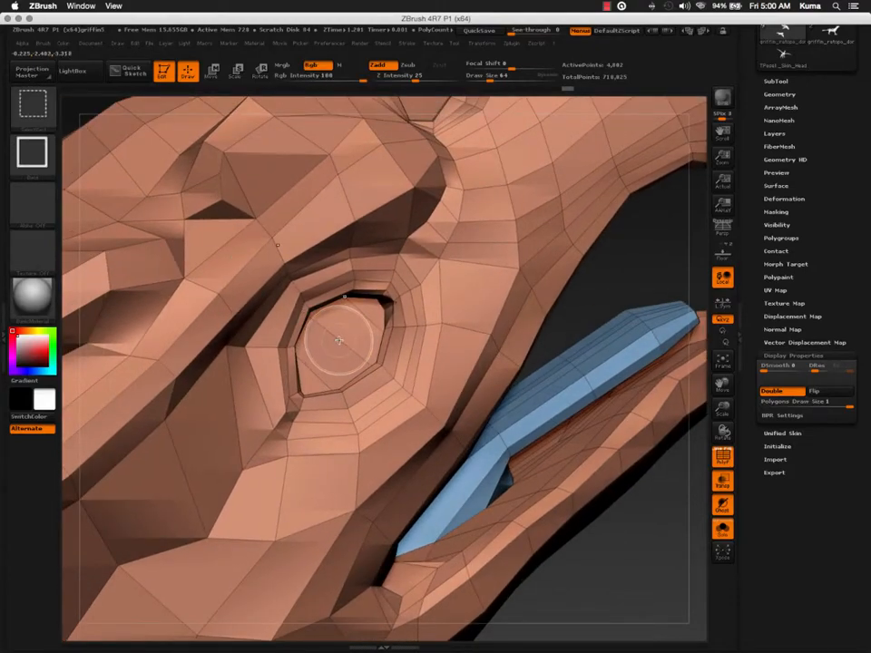
mouse_move(334, 347)
left_mouse_down()
mouse_move(358, 342)
mouse_move(284, 260)
mouse_move(269, 258)
left_mouse_up()
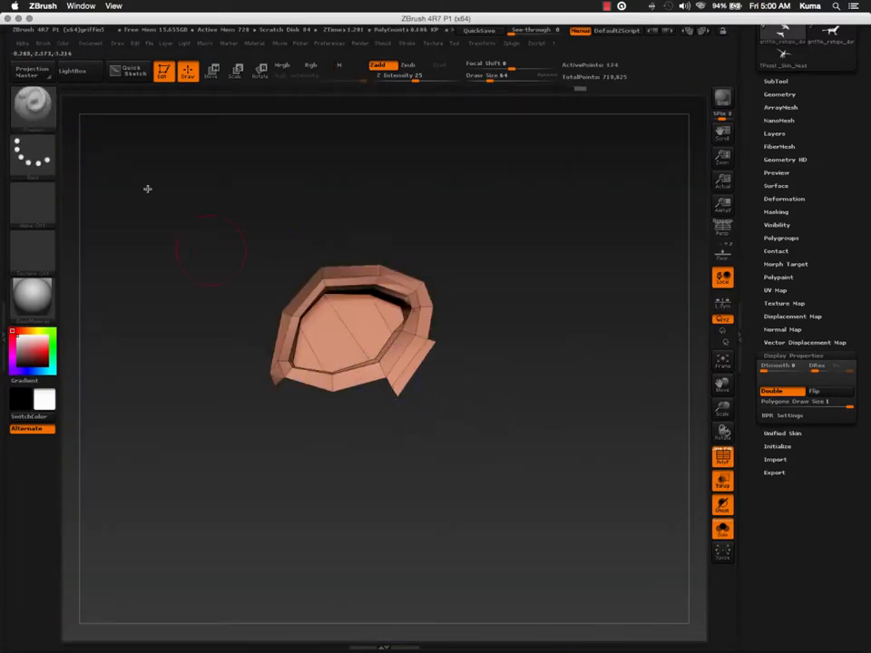
Step: Switch the selection brush to SelectLasso and hide the stray corner faces and outer polygon loops around the eye
left_click(34, 109)
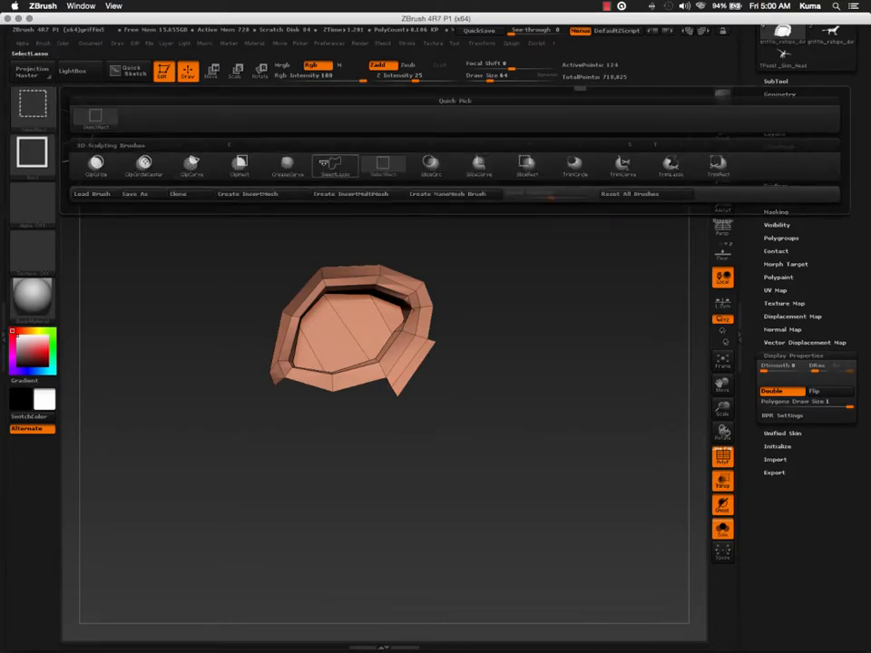
left_click(325, 164, "ctrl+shift")
mouse_move(464, 313)
left_mouse_down("alt")
mouse_move(457, 299)
mouse_move(460, 413)
left_mouse_up("alt")
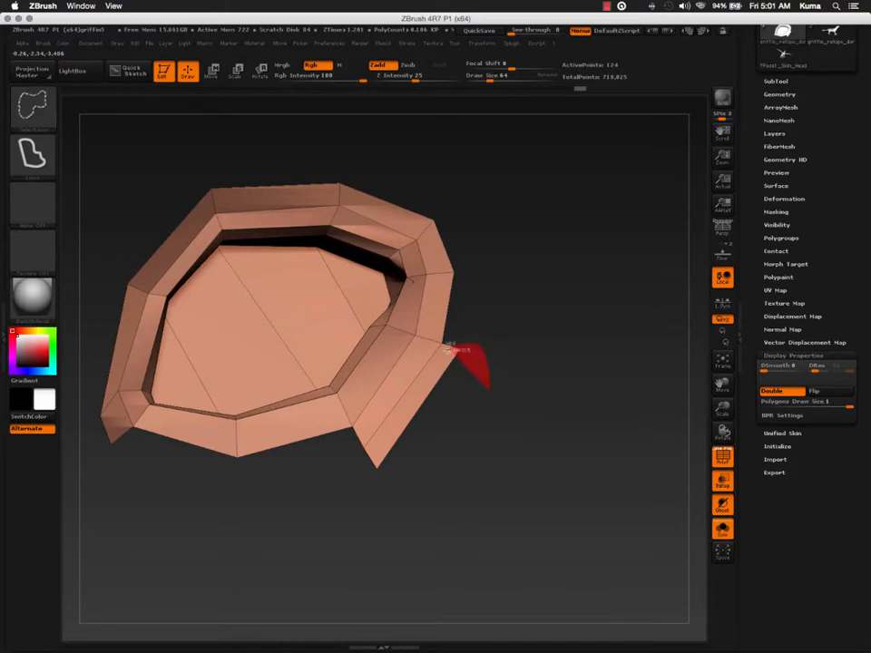
left_click_drag(436, 557, 433, 553, "ctrl+alt+shift")
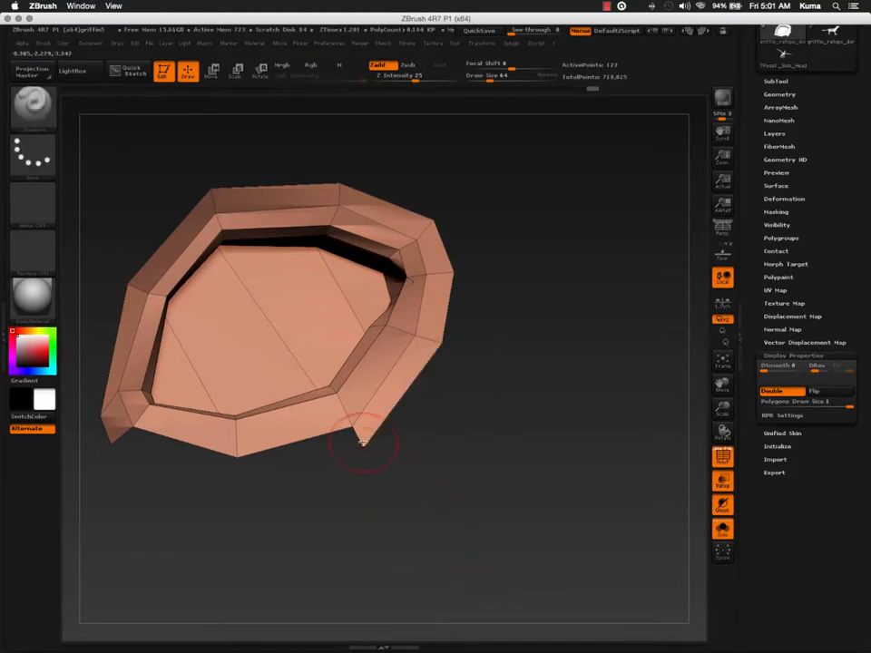
left_click(431, 339, "ctrl+alt+shift")
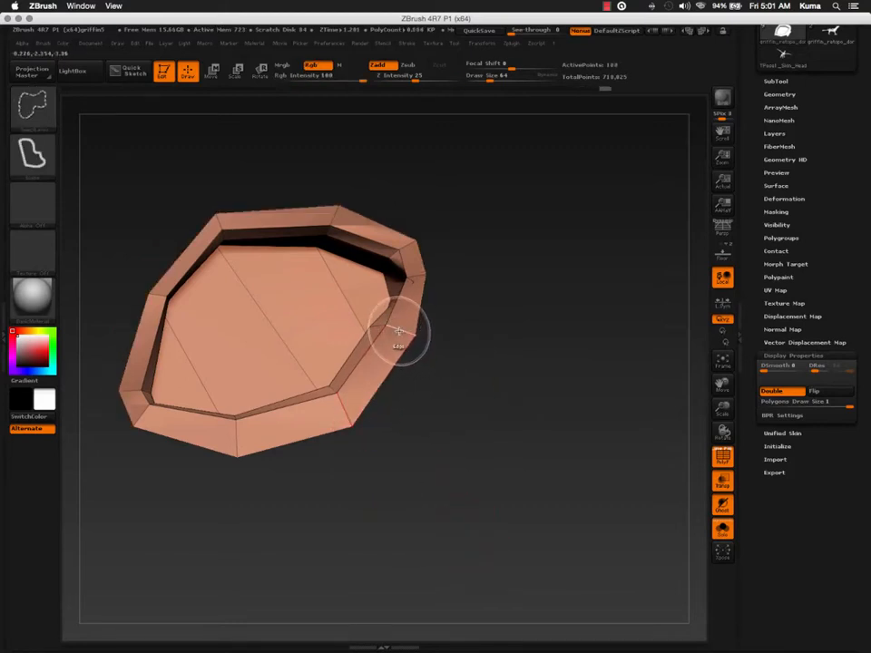
left_click(398, 332, "ctrl+shift")
Step: Hide the remaining loop around the eyeball, assign the isolated eyes their own polygroup, and unhide the full mesh
mouse_move(384, 340)
left_mouse_down()
mouse_move(383, 362)
mouse_move(335, 362)
mouse_move(345, 342)
mouse_move(499, 447)
mouse_move(385, 253)
mouse_move(409, 281)
mouse_move(445, 298)
mouse_move(496, 382)
left_mouse_up()
left_click_drag(458, 333, 415, 295)
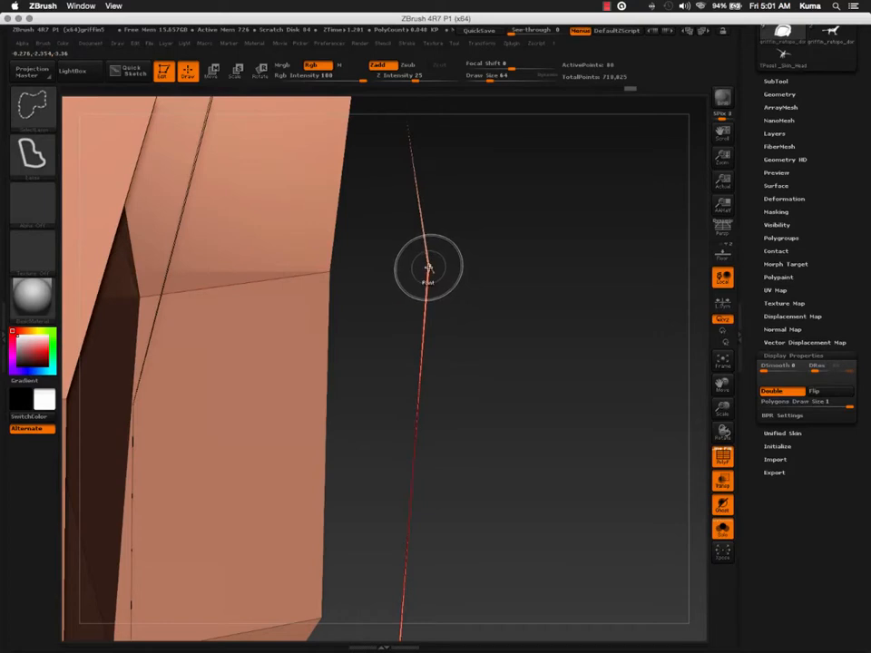
left_click(427, 266, "ctrl+shift")
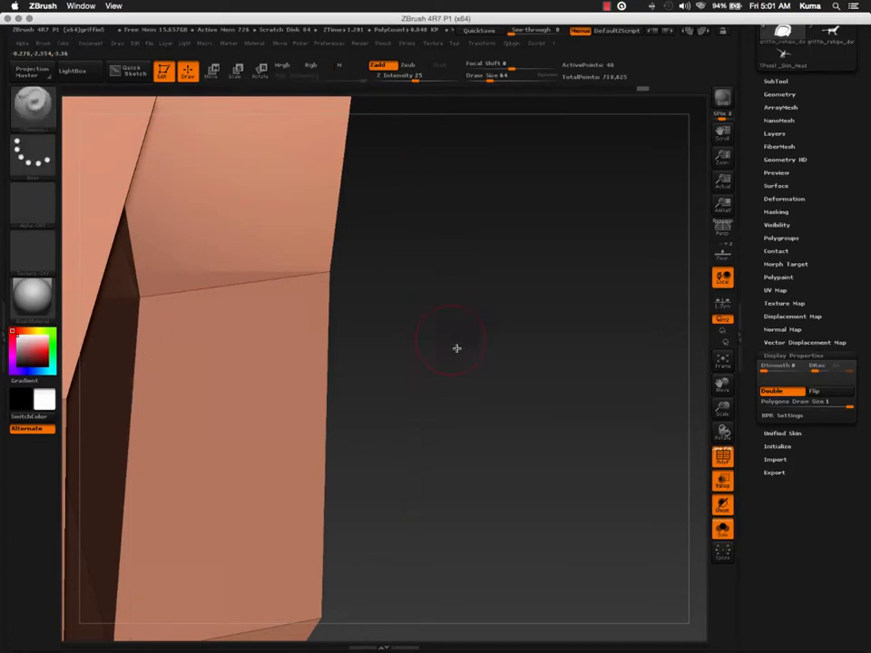
mouse_move(456, 349)
left_mouse_down()
mouse_move(337, 294)
mouse_move(356, 355)
mouse_move(287, 291)
mouse_move(264, 351)
mouse_move(320, 353)
left_mouse_up()
key("ctrl")
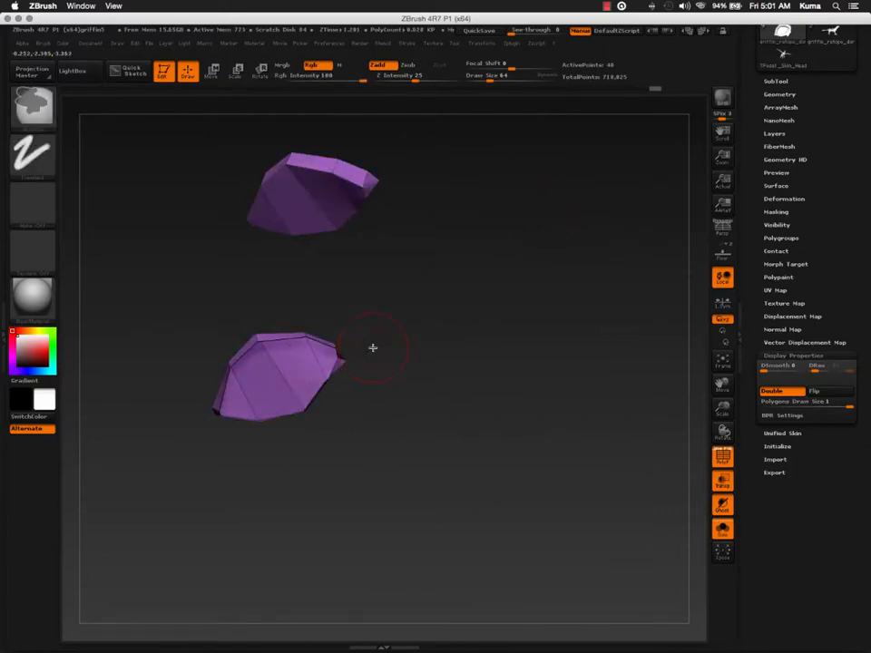
left_click(410, 353, "ctrl+shift")
Step: Isolate the recessed nostril faces on the beak with a lasso selection, undoing the first misplaced selection
right_click_drag(394, 381, 406, 334, "ctrl")
right_click_drag(407, 333, 269, 453, "alt")
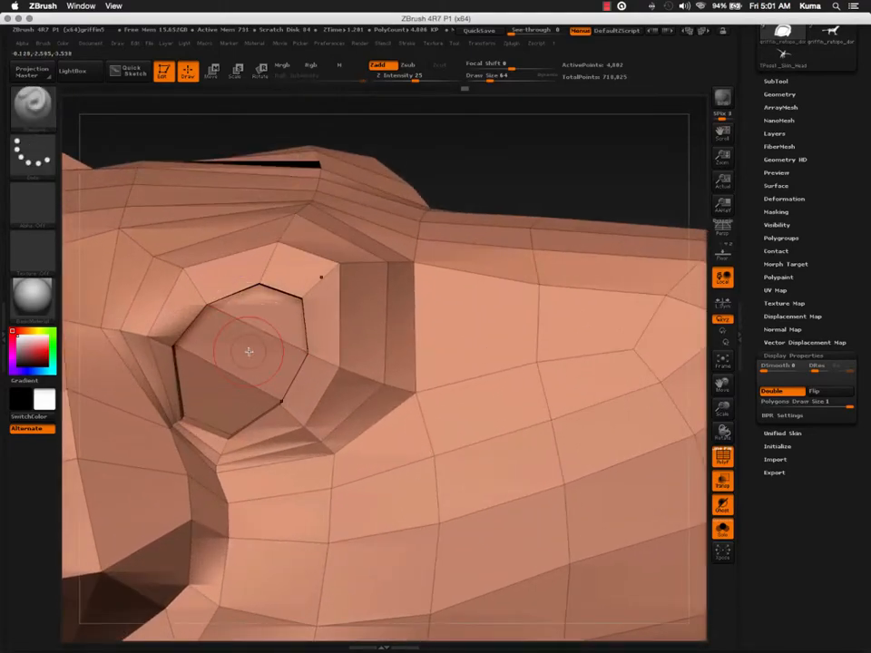
right_click_drag(248, 351, 290, 313)
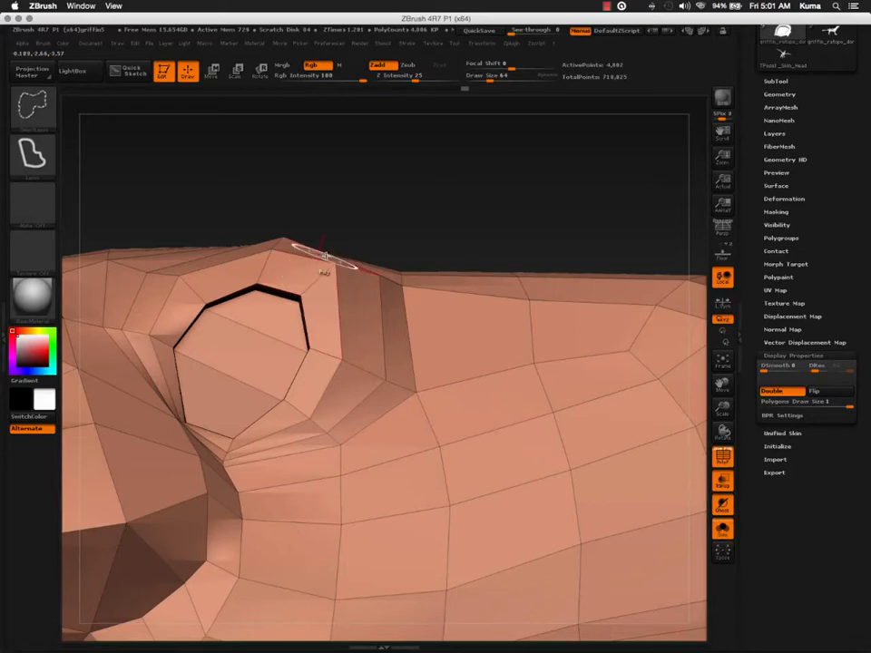
left_click_drag(229, 424, 230, 424, "ctrl+shift")
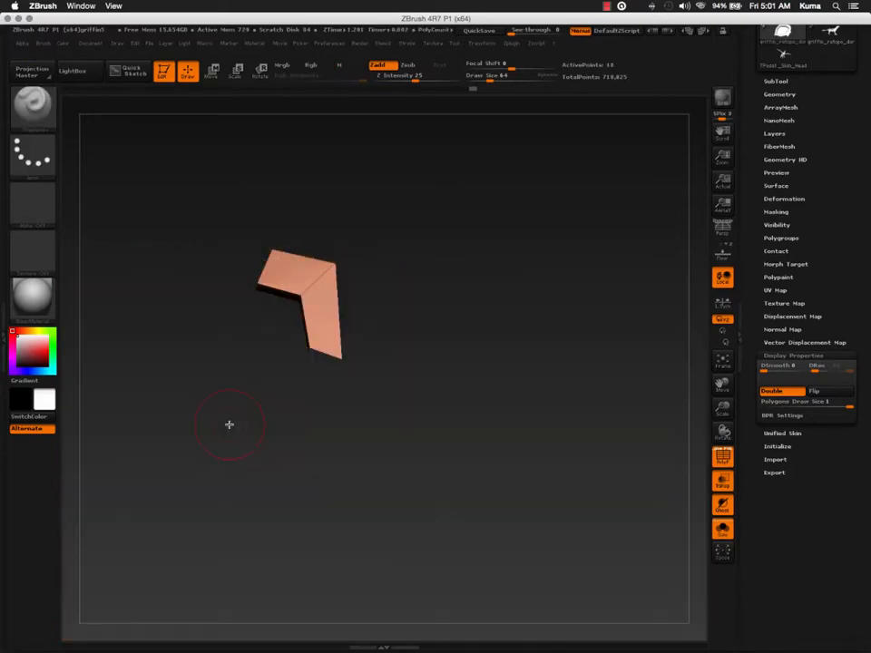
key("ctrl+z")
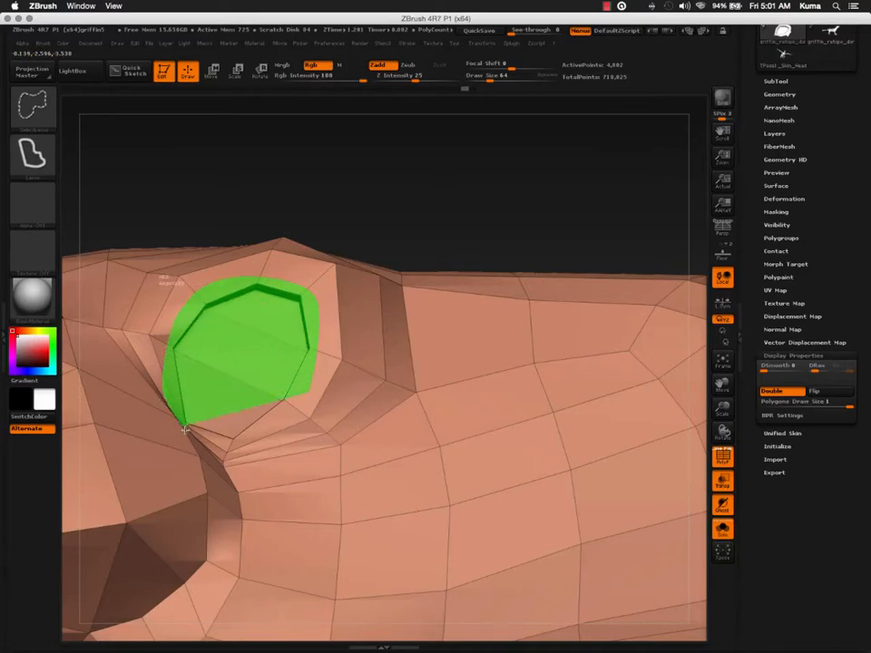
left_click_drag(260, 454, 261, 453, "ctrl+shift")
mouse_move(283, 362)
right_mouse_down()
mouse_move(286, 311)
mouse_move(253, 313)
mouse_move(243, 539)
right_mouse_up()
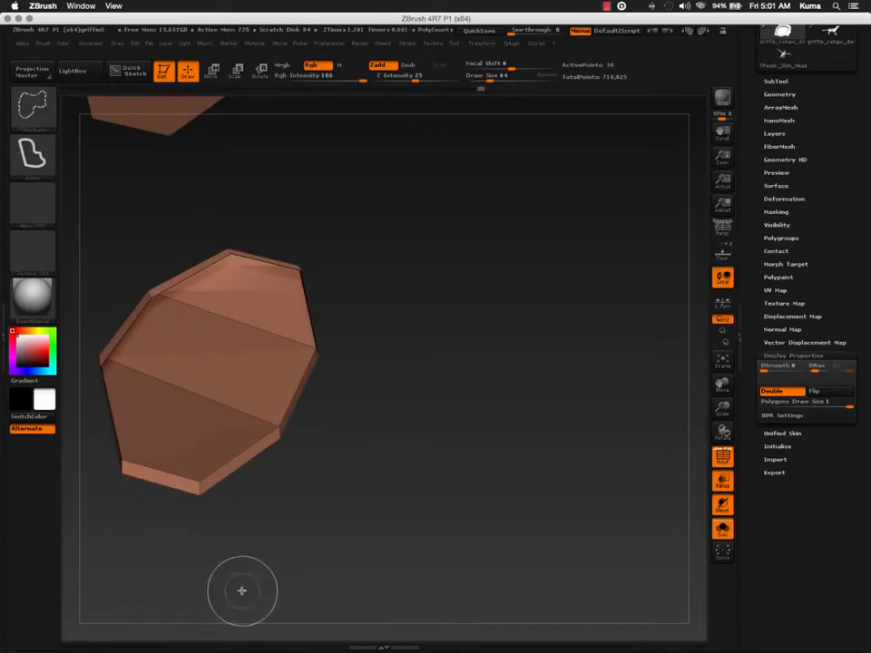
Step: Hide the nostril's rim loop, assign the remaining nostril faces their own polygroup, and unhide the full mesh
mouse_move(194, 536)
right_mouse_down()
mouse_move(280, 559)
mouse_move(282, 507)
mouse_move(258, 501)
right_mouse_up()
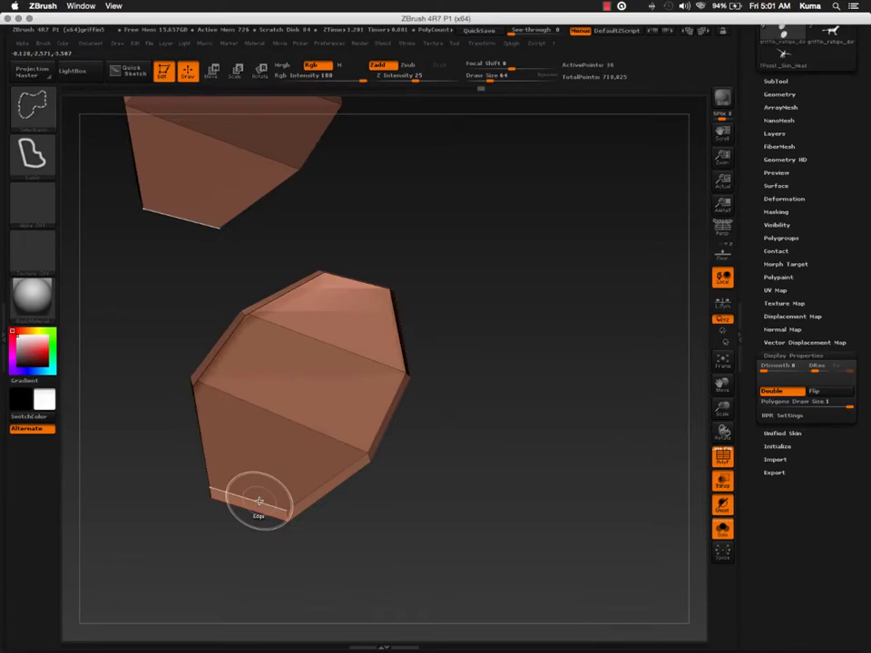
left_click(258, 501)
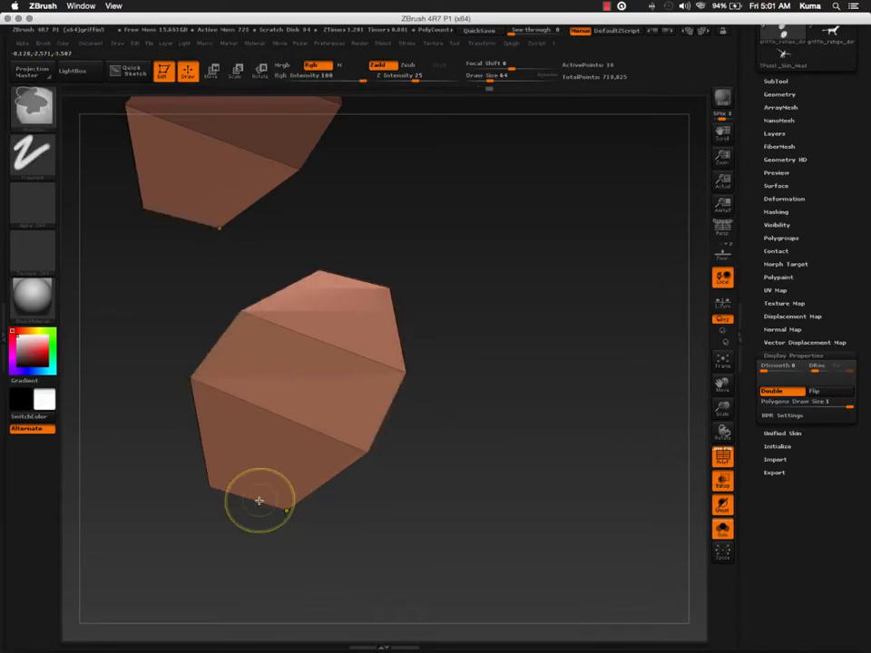
key("ctrl+w")
left_click(375, 525, "ctrl+shift")
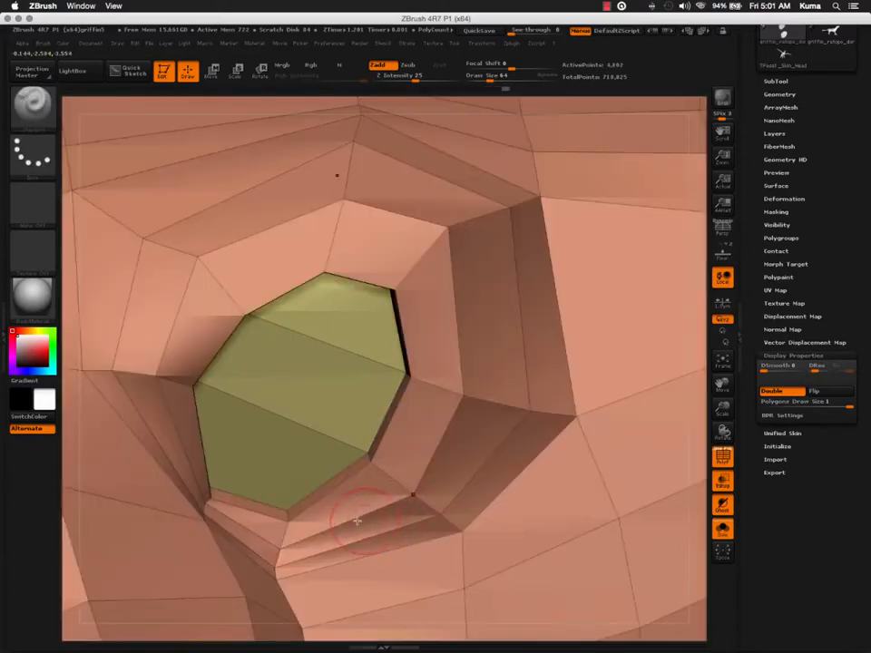
Step: Reassign only the inner eye faces, without their rim, to a new polygroup and unhide the full mesh
mouse_move(356, 519)
right_mouse_down("ctrl")
mouse_move(241, 445)
mouse_move(416, 355)
mouse_move(401, 240)
mouse_move(366, 357)
mouse_move(386, 355)
mouse_move(355, 350)
mouse_move(374, 393)
right_mouse_up("ctrl")
key("ctrl+shift")
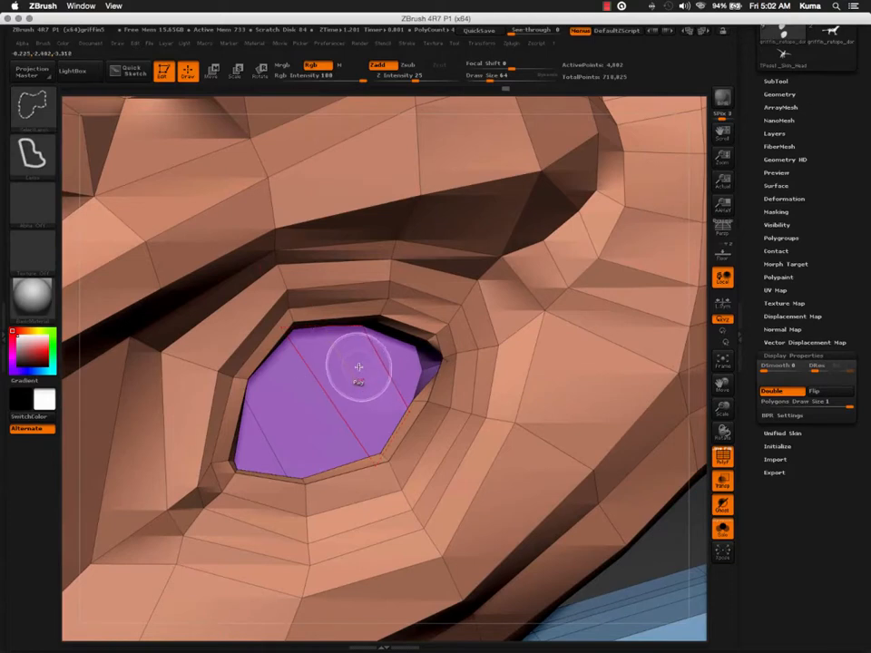
left_click(359, 366, "ctrl+shift")
key("space")
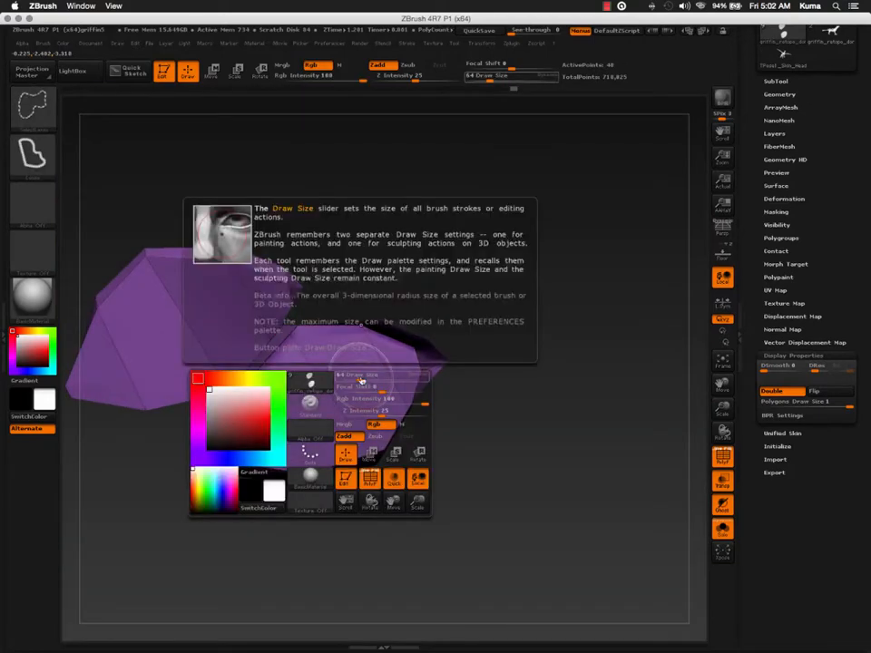
key("ctrl+shift+s")
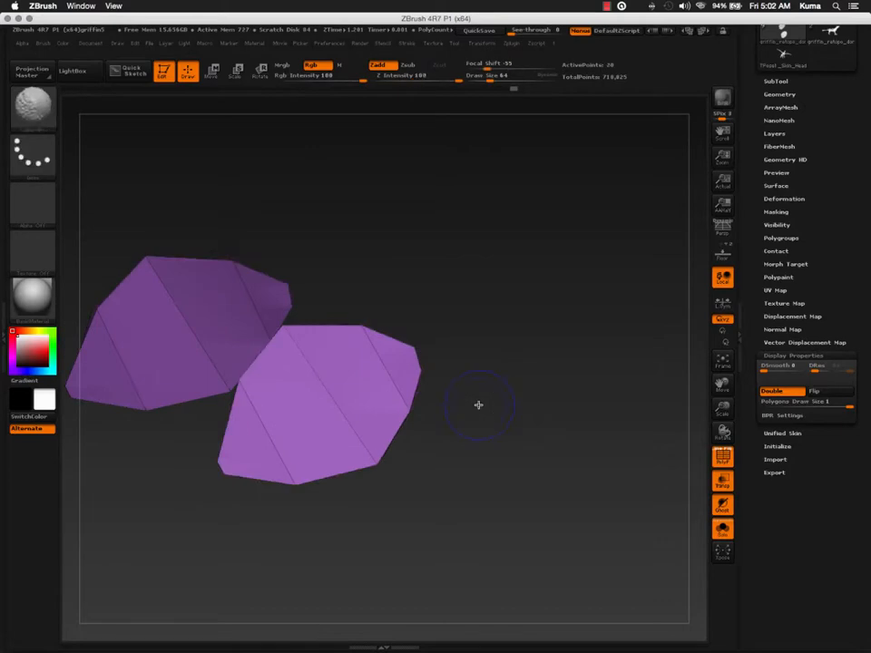
key("ctrl+w")
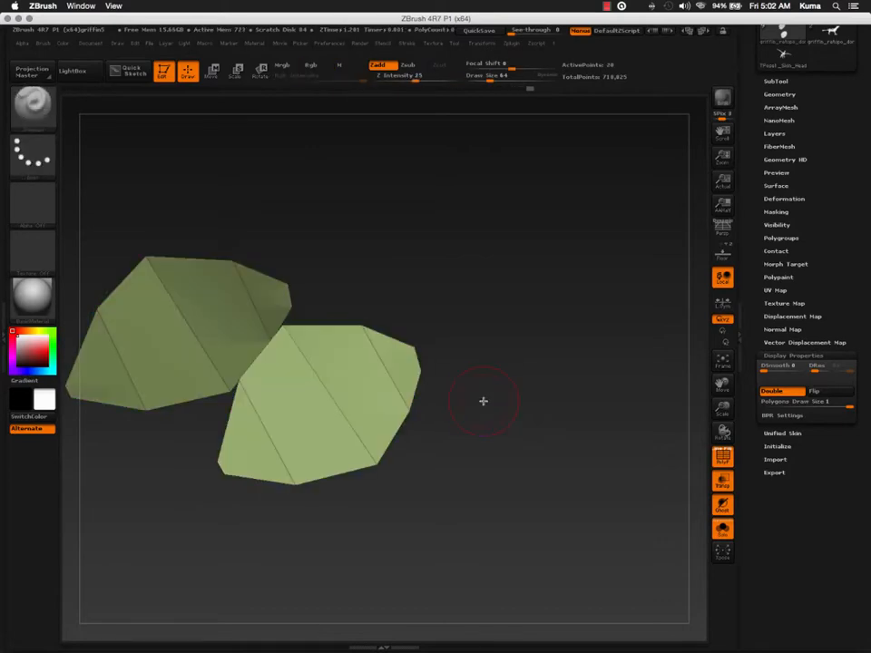
left_click(506, 429, "ctrl+shift")
Step: Check the nostril polygroup by toggling its visibility, and switch the selection brush back to SelectRect
mouse_move(452, 410)
right_mouse_down()
mouse_move(461, 416)
mouse_move(451, 379)
mouse_move(459, 356)
mouse_move(474, 355)
right_mouse_up()
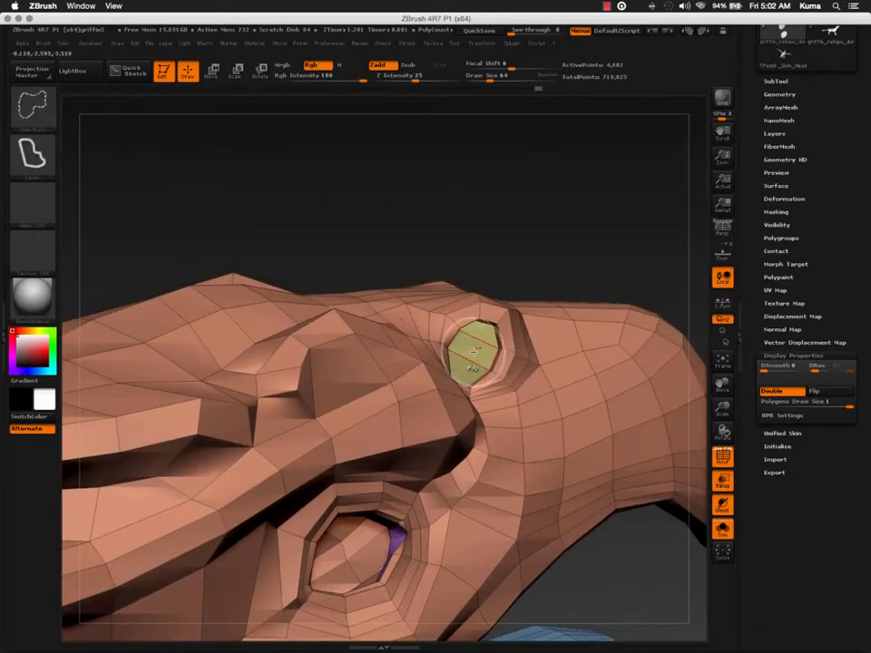
left_click(472, 352, "ctrl+shift")
left_click(443, 410, "ctrl+shift")
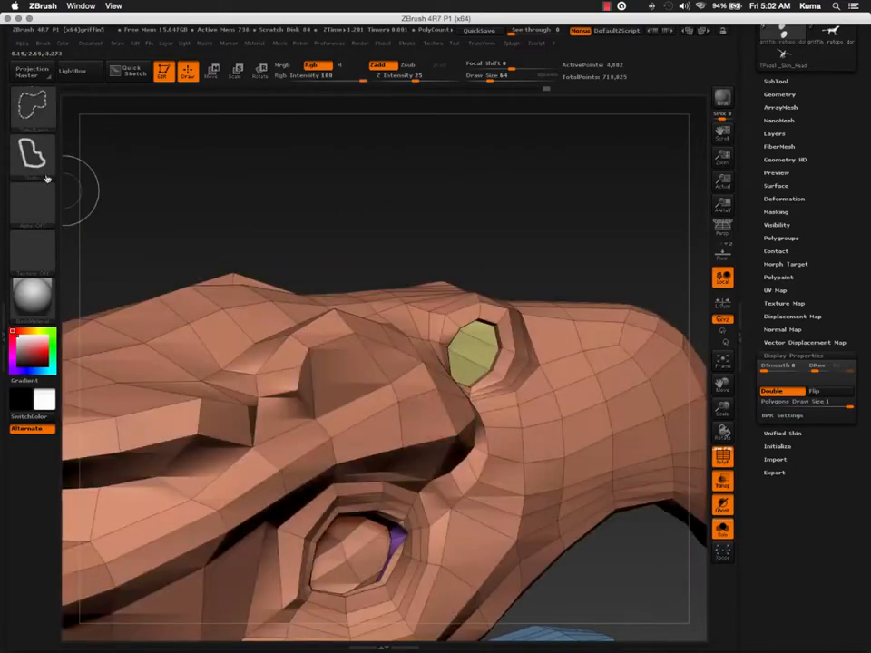
left_click(33, 108)
left_click(141, 120)
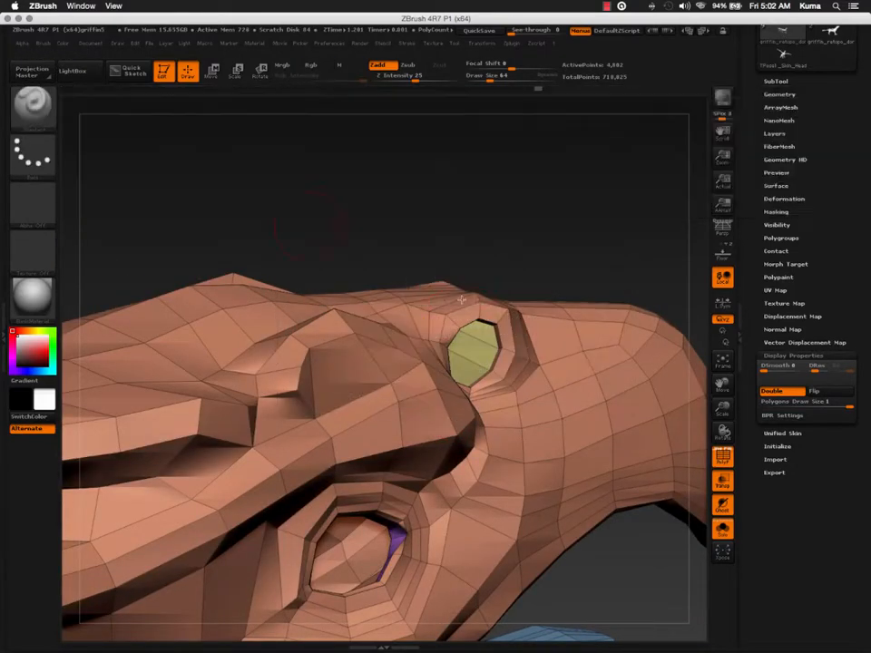
Step: Toggle polygroup visibility at the nostril to inspect the eye rims, and bring back the full mesh
left_click(477, 352, "ctrl+shift")
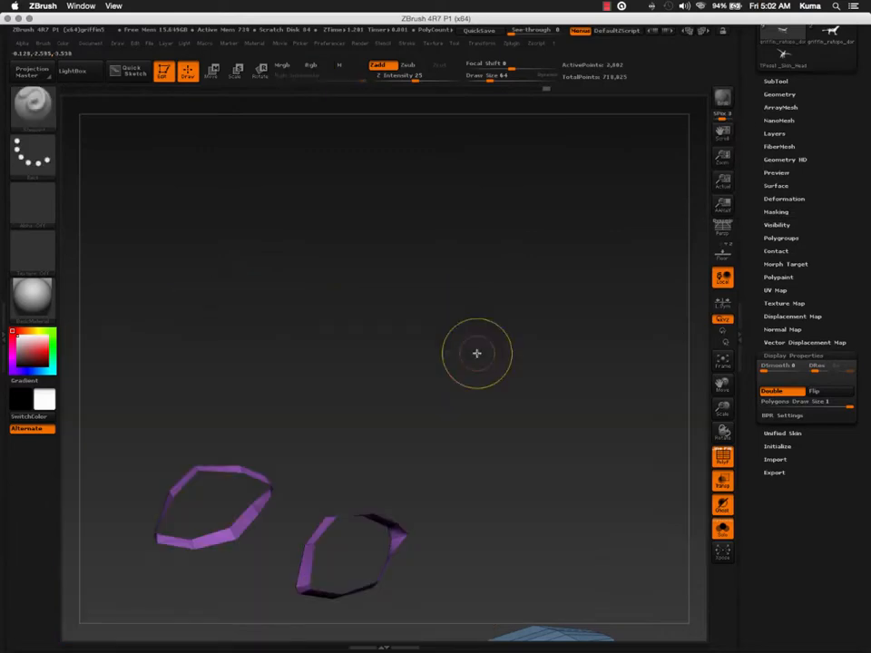
left_click(477, 353, "ctrl+shift")
right_click_drag(420, 346, 370, 341)
left_click(467, 349, "ctrl+shift")
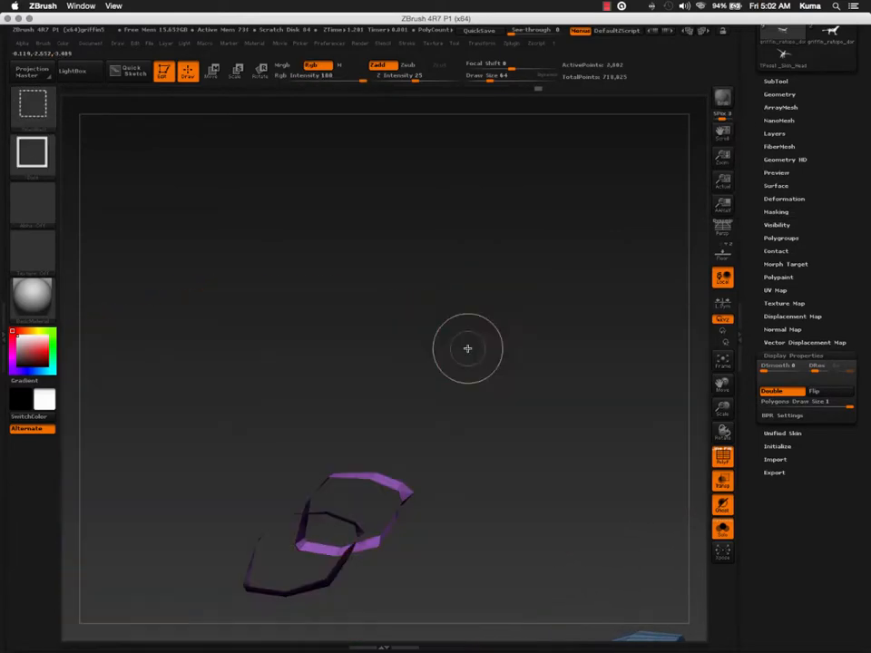
left_click(467, 372, "ctrl+shift")
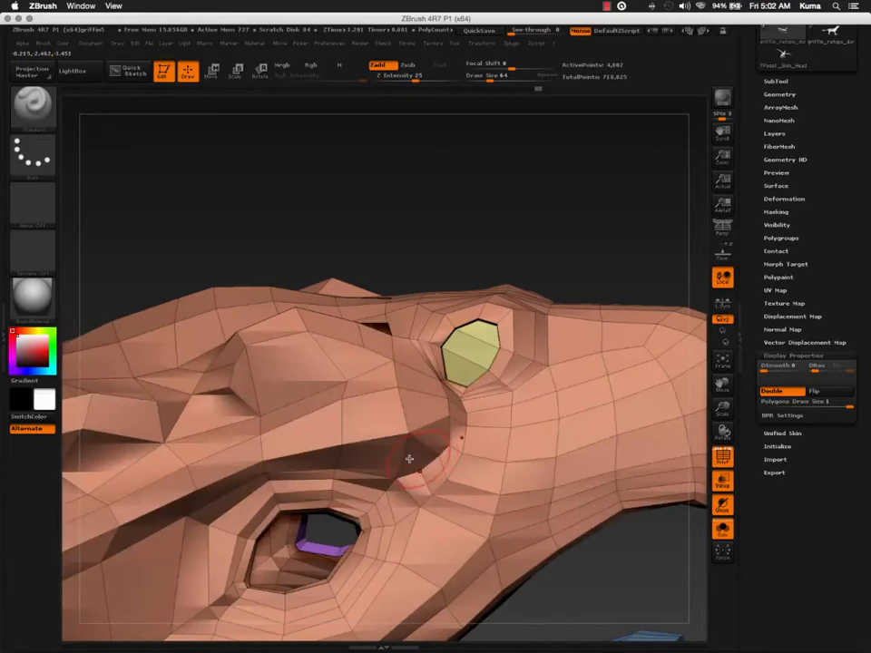
Step: Hide the tongue, wing and tail polygroups
mouse_move(409, 459)
right_mouse_down()
mouse_move(398, 445)
mouse_move(453, 373)
mouse_move(480, 358)
mouse_move(473, 367)
mouse_move(477, 361)
mouse_move(513, 472)
mouse_move(508, 392)
mouse_move(447, 397)
right_mouse_up()
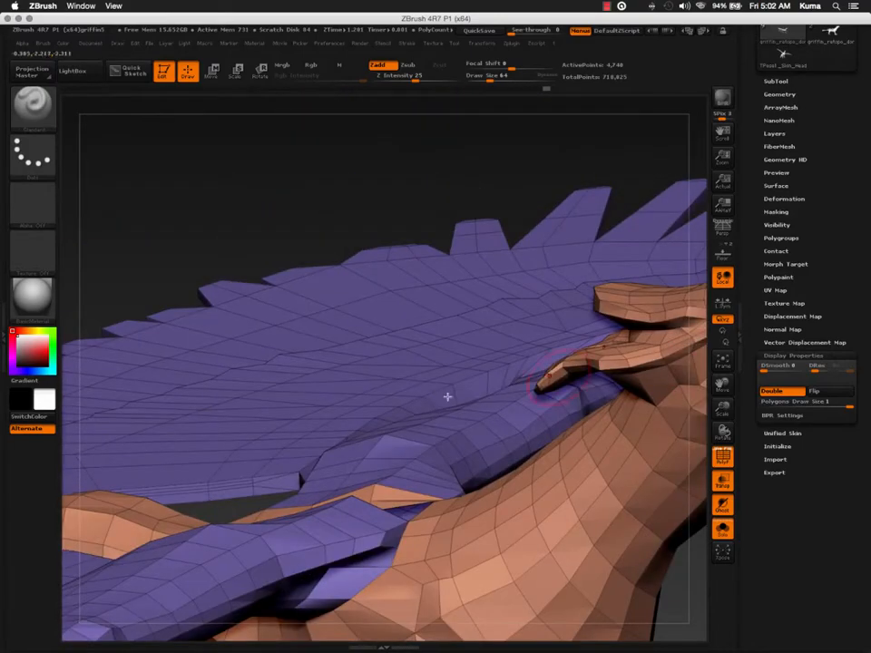
left_click(420, 380, "ctrl+shift")
right_click_drag(338, 441, 554, 275, "alt")
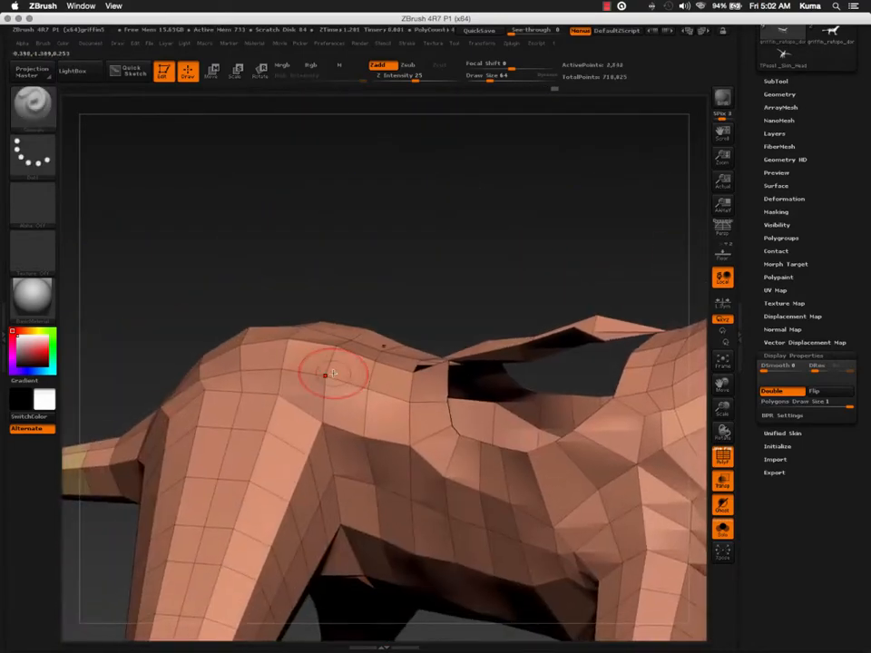
mouse_move(324, 376)
right_mouse_down()
mouse_move(298, 383)
mouse_move(365, 527)
mouse_move(346, 516)
mouse_move(289, 425)
right_mouse_up()
left_click(299, 424, "ctrl+shift")
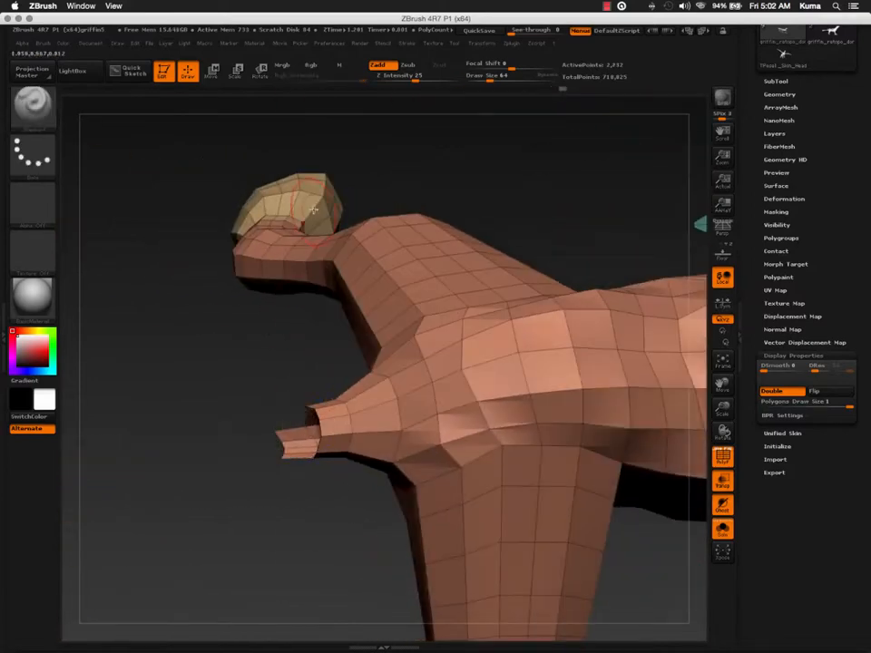
Step: Hide the hind and front feet polygroups and assign the remaining body and head a single polygroup
left_click(306, 201, "ctrl+shift")
right_click_drag(327, 398, 229, 349)
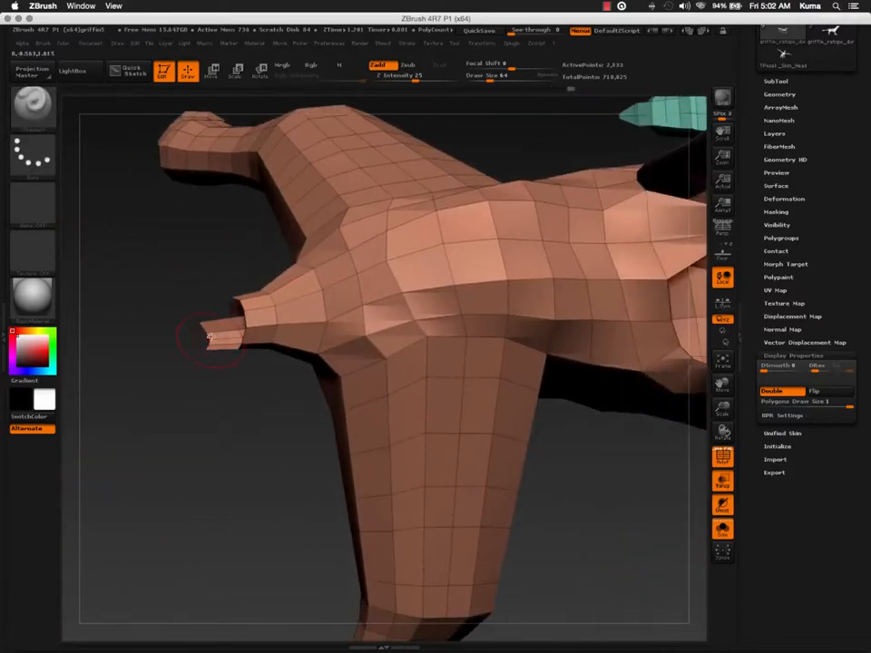
right_click_drag(435, 366, 526, 445)
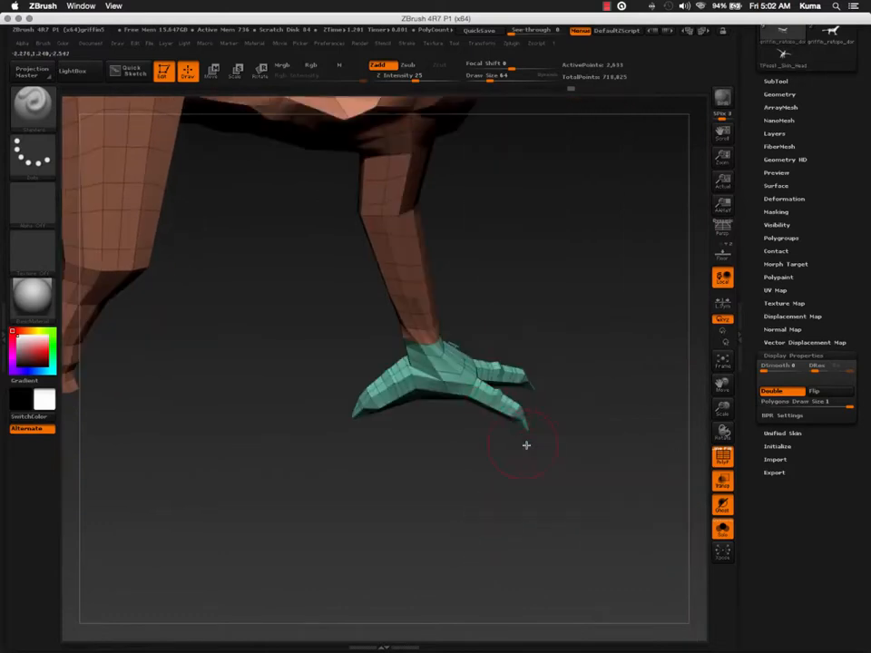
right_click_drag(460, 382, 423, 535)
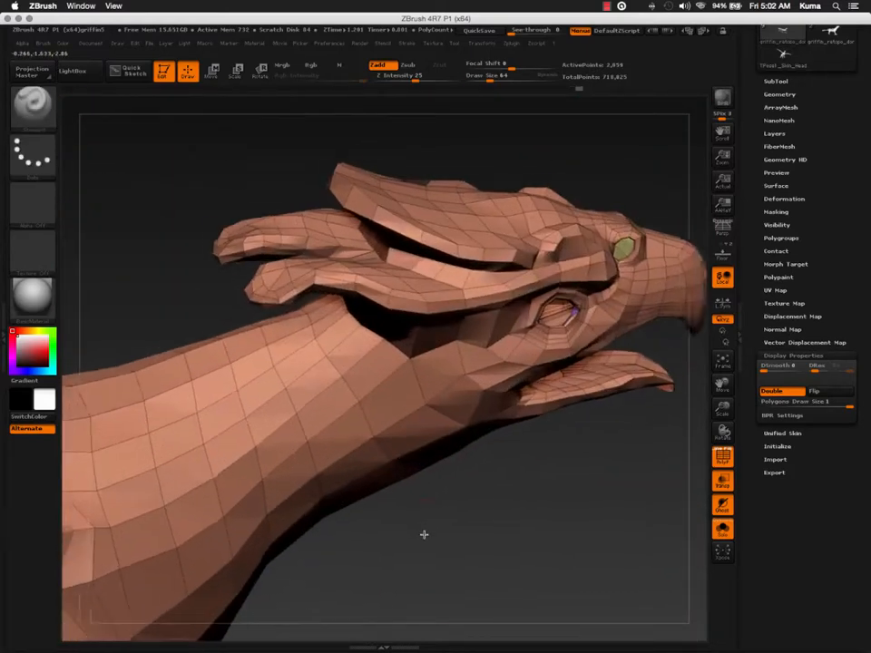
key("ctrl+w")
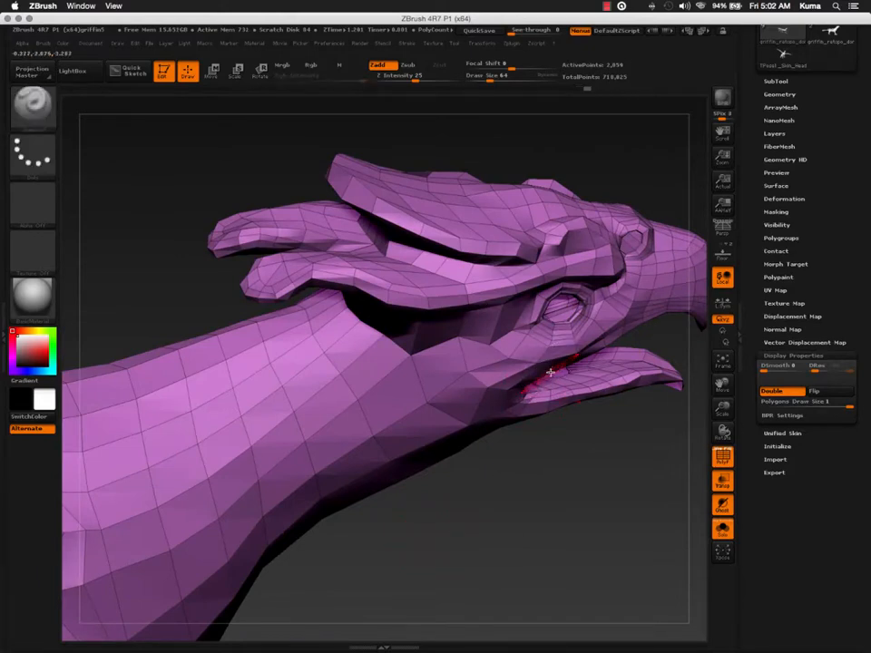
Step: Bring back the full griffin mesh and examine the eye and nostril openings on the head
right_click_drag(549, 372, 548, 341)
left_click(584, 497, "ctrl+shift")
right_click_drag(589, 379, 419, 479)
right_click_drag(437, 398, 549, 544, "ctrl")
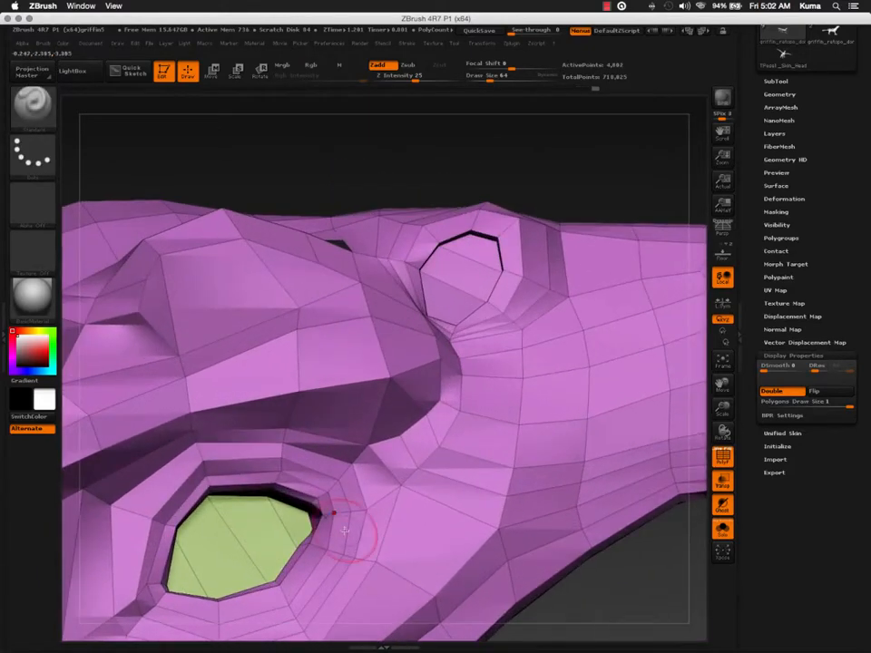
mouse_move(340, 528)
right_mouse_down()
mouse_move(363, 519)
mouse_move(356, 518)
right_mouse_up()
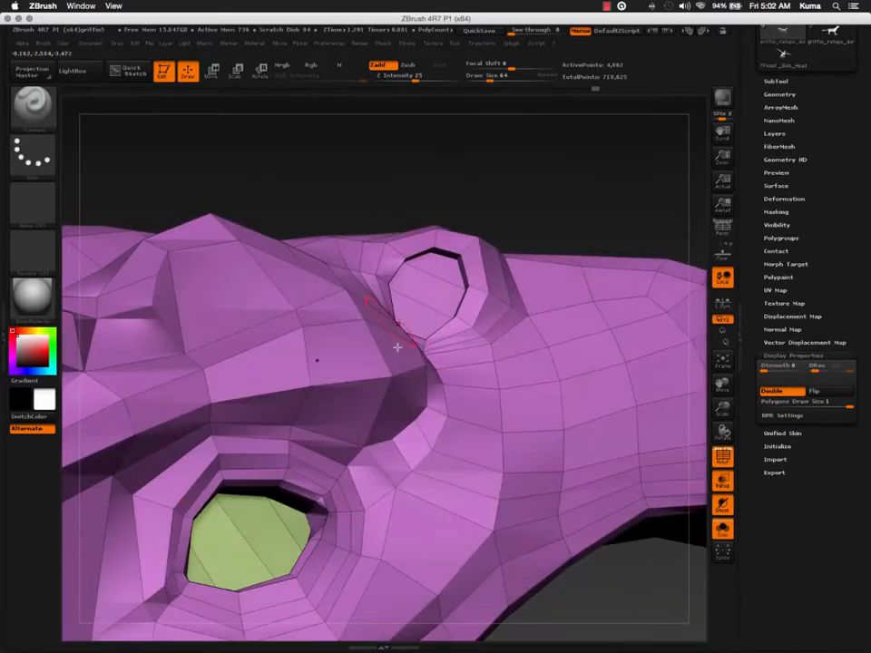
right_click_drag(292, 522, 307, 529)
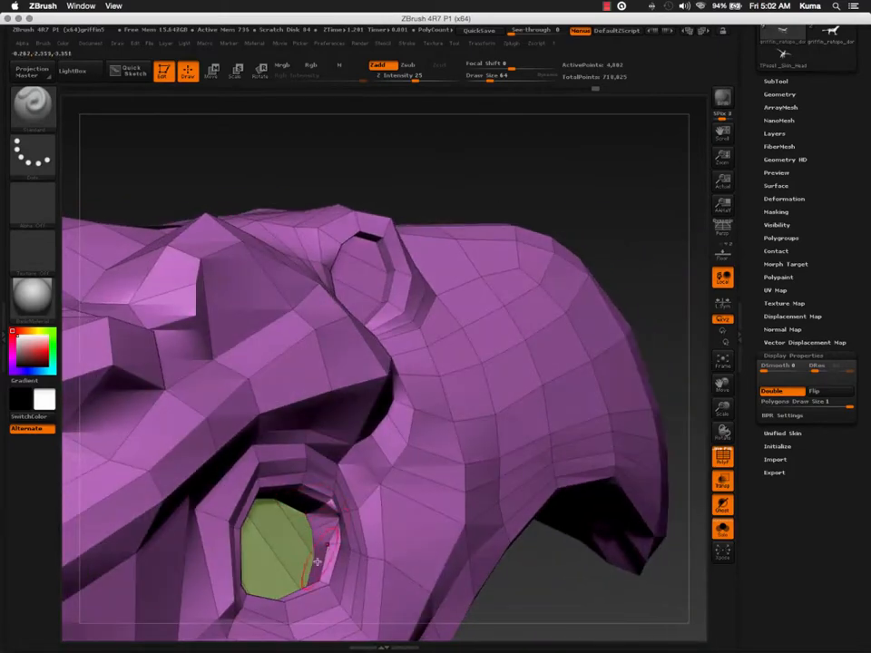
right_click_drag(386, 451, 444, 433)
Step: Isolate the nostril polygons, shrink the visible area, assign the inner faces their own polygroup, and show the full mesh
mouse_move(446, 263)
right_mouse_down("alt")
mouse_move(348, 390)
mouse_move(341, 362)
mouse_move(351, 390)
mouse_move(405, 357)
mouse_move(396, 359)
mouse_move(471, 359)
mouse_move(463, 373)
right_mouse_up("alt")
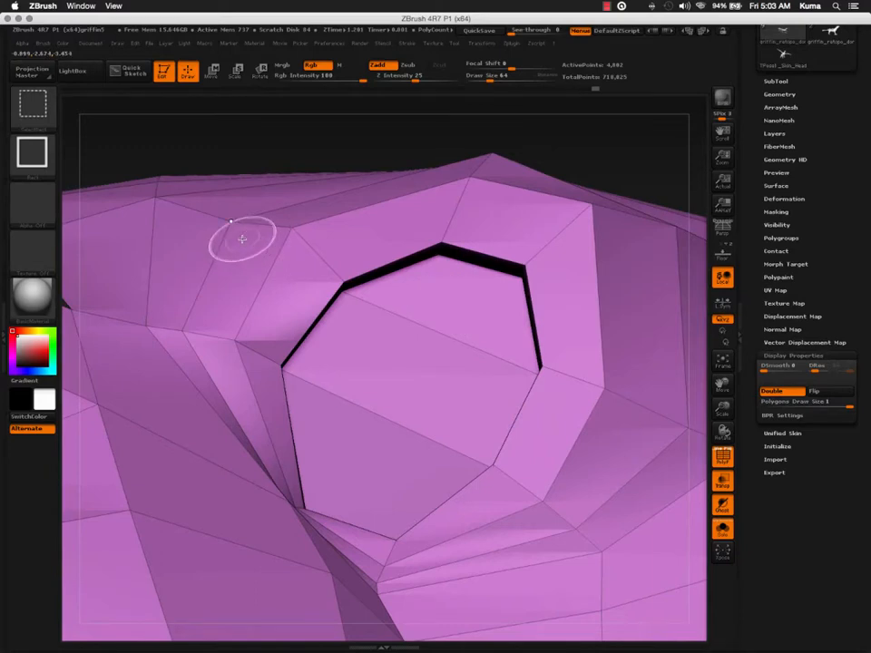
left_click_drag(242, 239, 568, 545, "ctrl+shift")
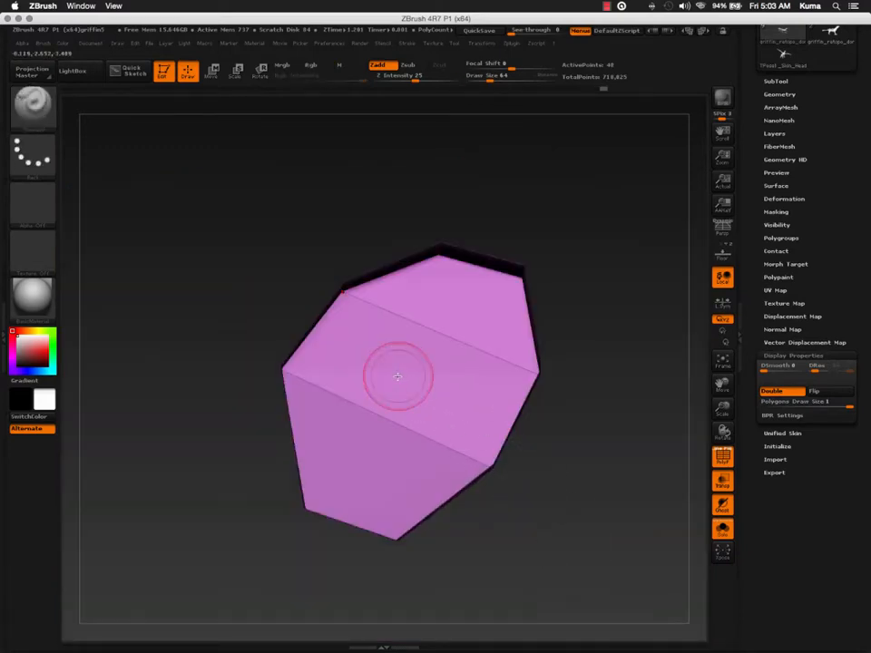
right_click_drag(397, 375, 430, 389)
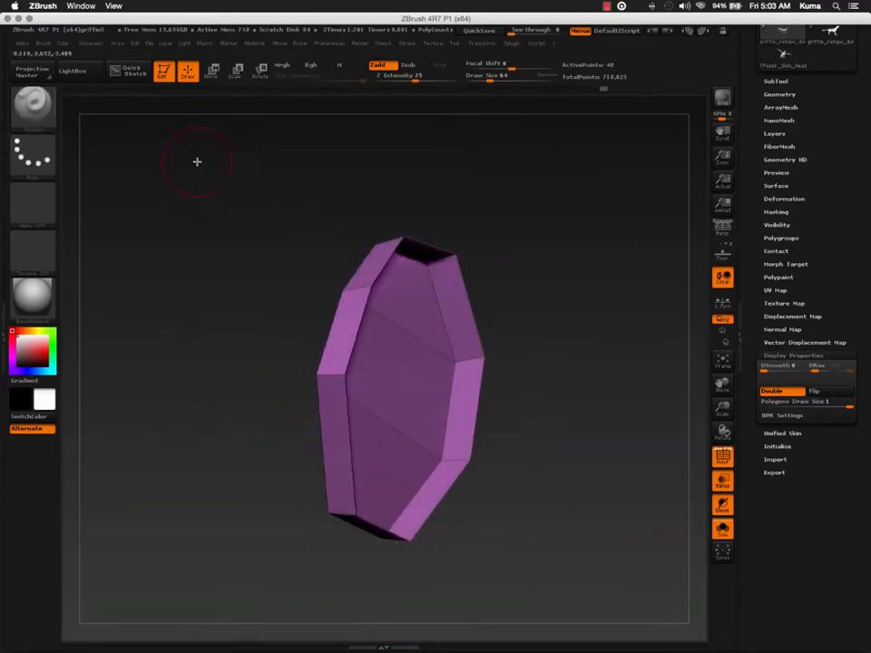
key("ctrl+shift+s")
right_click_drag(405, 306, 385, 303)
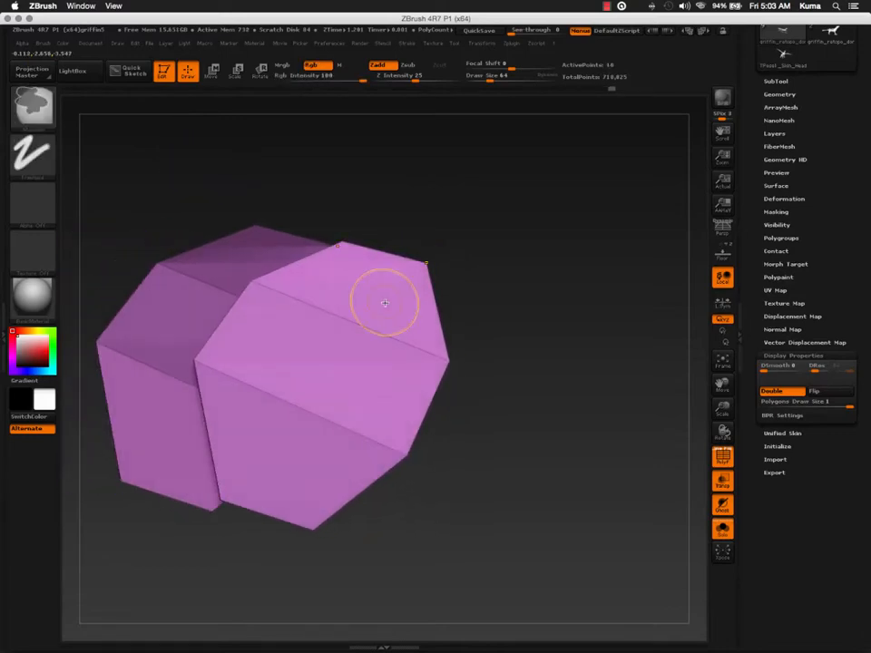
left_click(451, 342, "ctrl+shift")
left_click(503, 370, "ctrl+shift")
right_click_drag(504, 370, 394, 433, "ctrl")
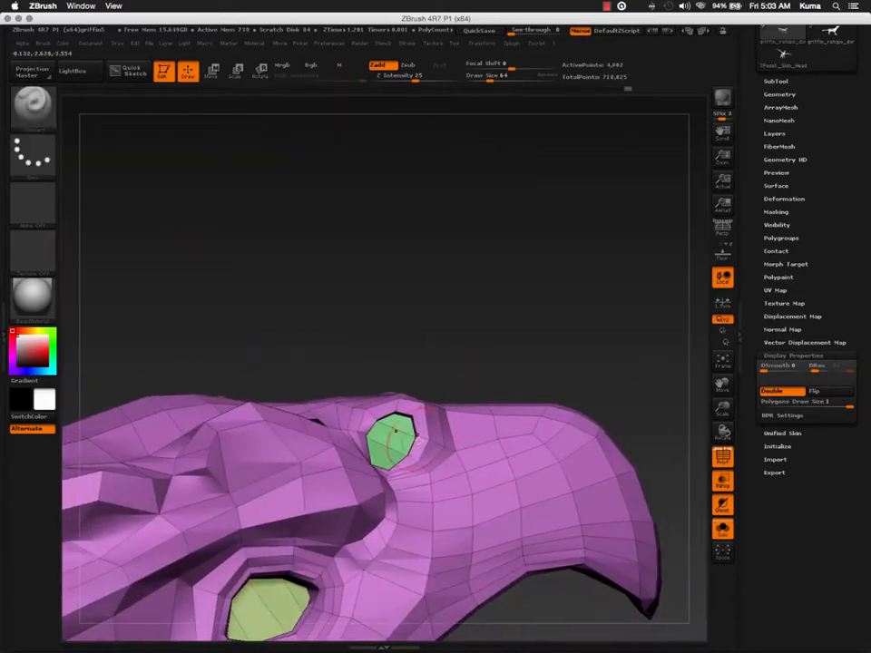
right_click_drag(426, 467, 440, 272, "alt")
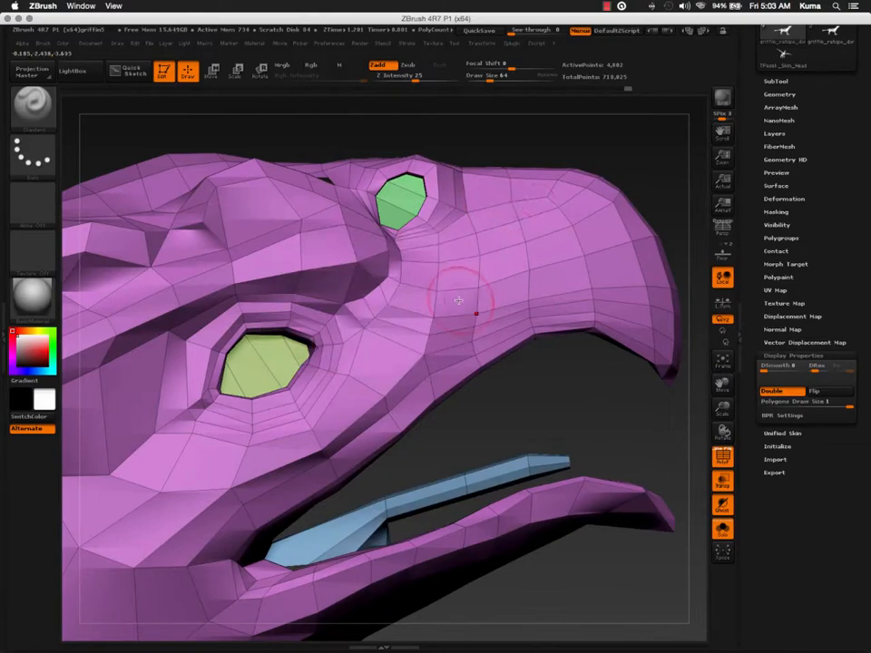
Step: Isolate the beak and mouth region of the head, shrink the visible area, and hide the throat polygons
mouse_move(437, 318)
right_mouse_down()
mouse_move(428, 242)
mouse_move(450, 229)
mouse_move(442, 211)
mouse_move(408, 238)
mouse_move(497, 363)
mouse_move(428, 298)
right_mouse_up()
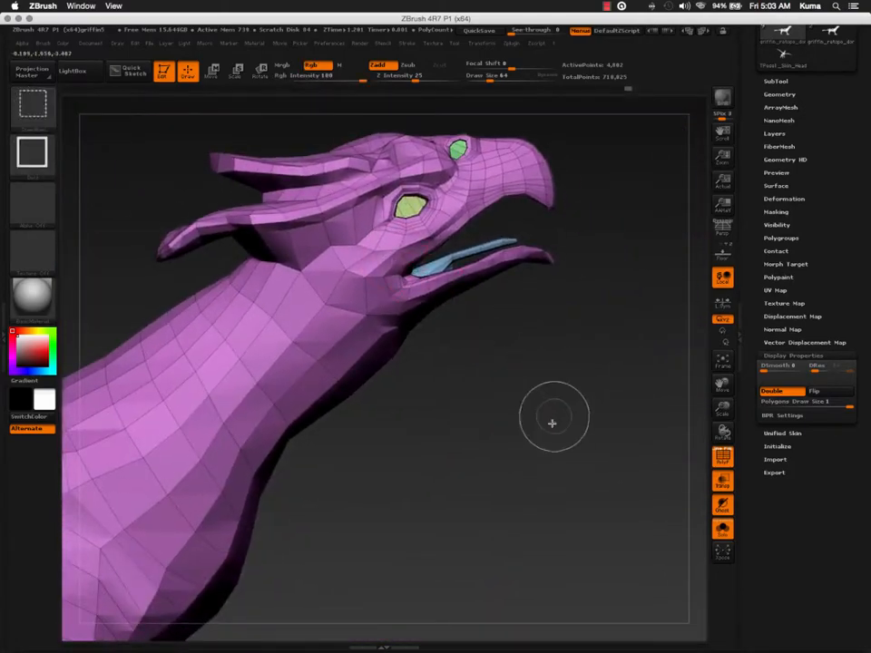
left_click_drag(547, 470, 321, 180, "ctrl+shift")
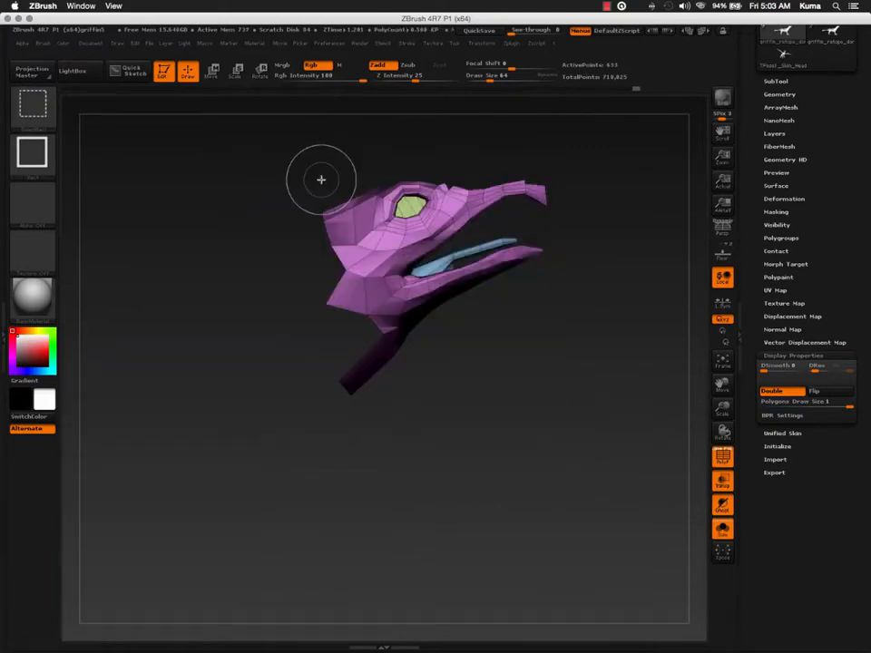
mouse_move(399, 276)
right_mouse_down()
mouse_move(364, 285)
mouse_move(380, 284)
mouse_move(391, 346)
mouse_move(407, 358)
mouse_move(391, 223)
mouse_move(390, 375)
right_mouse_up()
key("ctrl+shift+s")
key("ctrl+shift+s")
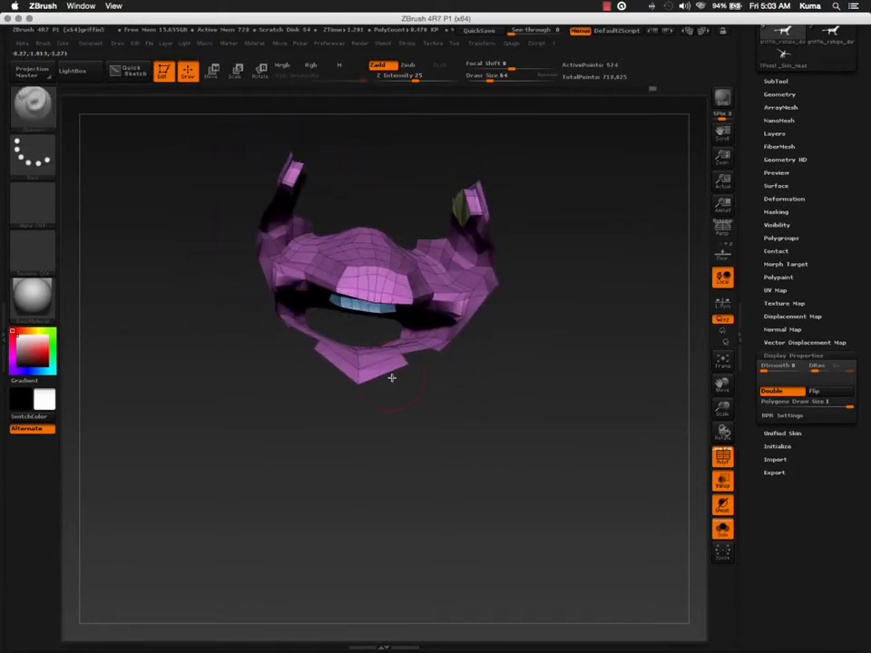
left_click_drag(493, 444, 296, 336, "ctrl+shift")
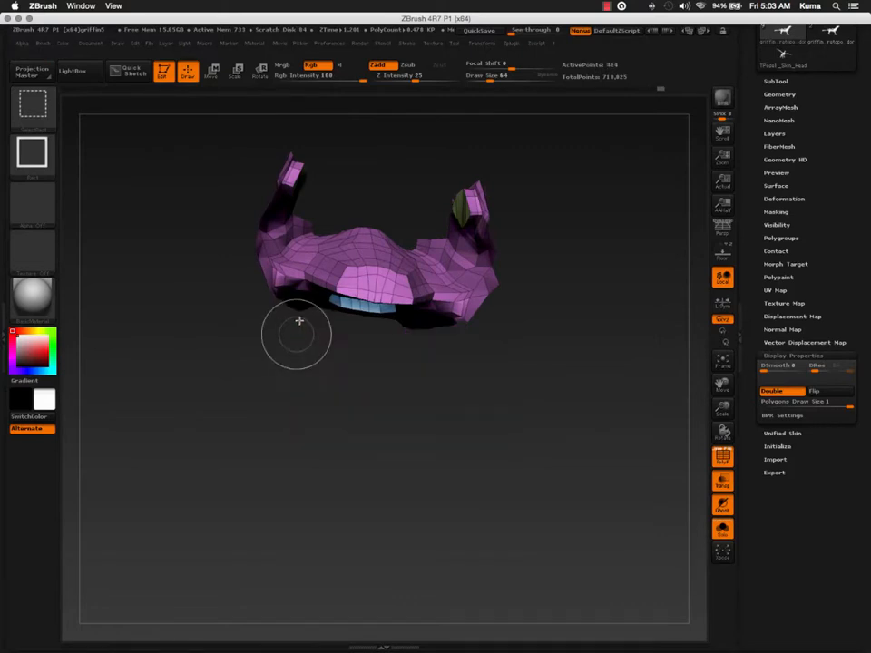
right_click_drag(299, 321, 233, 146)
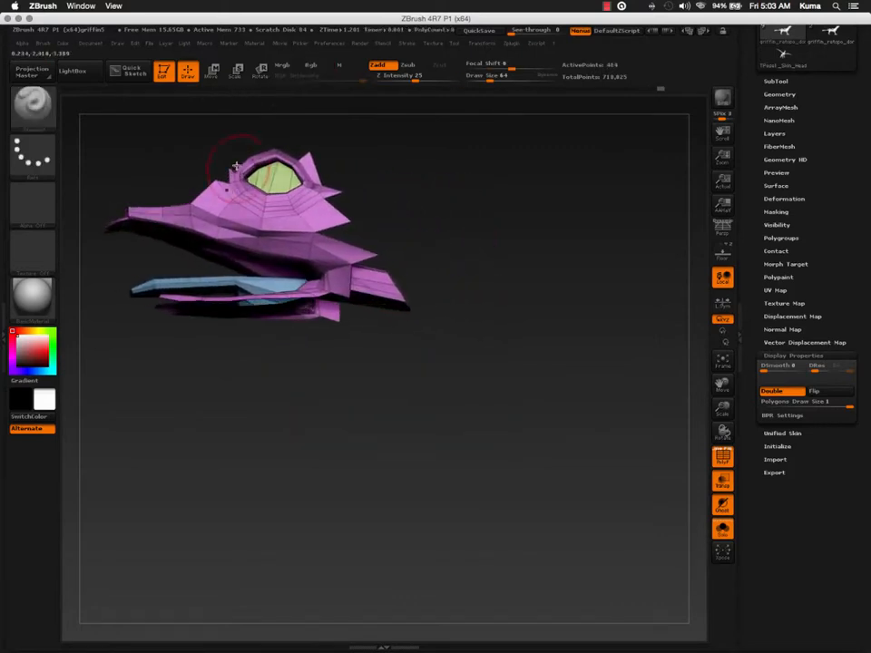
Step: Hide the eye, outer beak and lower jaw polygons surrounding the mouth interior
left_click_drag(203, 143, 340, 201, "ctrl+shift")
right_click_drag(354, 209, 238, 190)
left_click_drag(175, 152, 257, 335, "ctrl+alt+shift")
mouse_move(256, 326)
right_mouse_down()
mouse_move(251, 290)
mouse_move(246, 413)
mouse_move(214, 288)
right_mouse_up()
left_click_drag(263, 375, 277, 394, "ctrl+alt+shift")
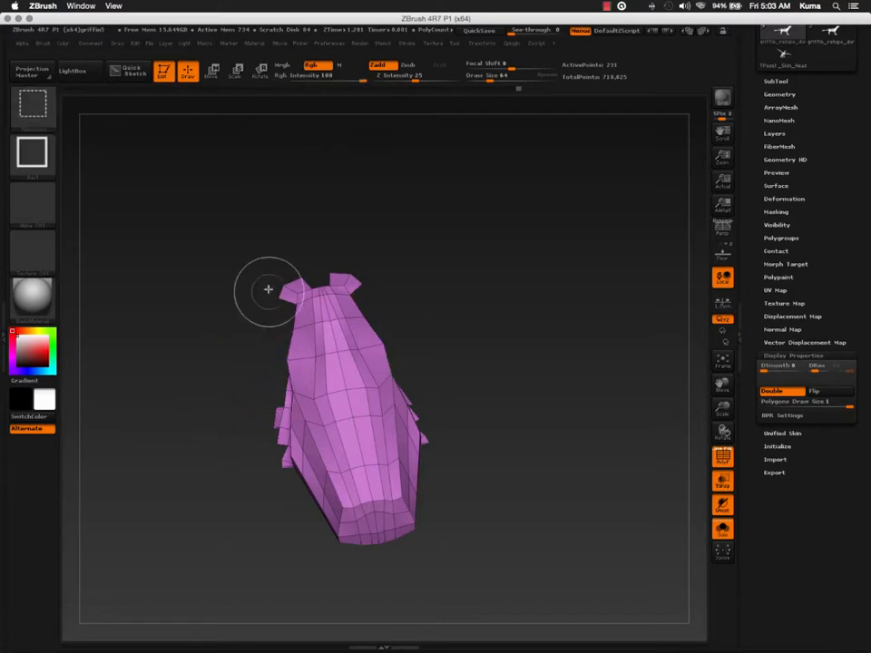
left_click_drag(291, 299, 291, 300, "ctrl+alt+shift")
right_click_drag(291, 321, 272, 331)
key("ctrl+shift")
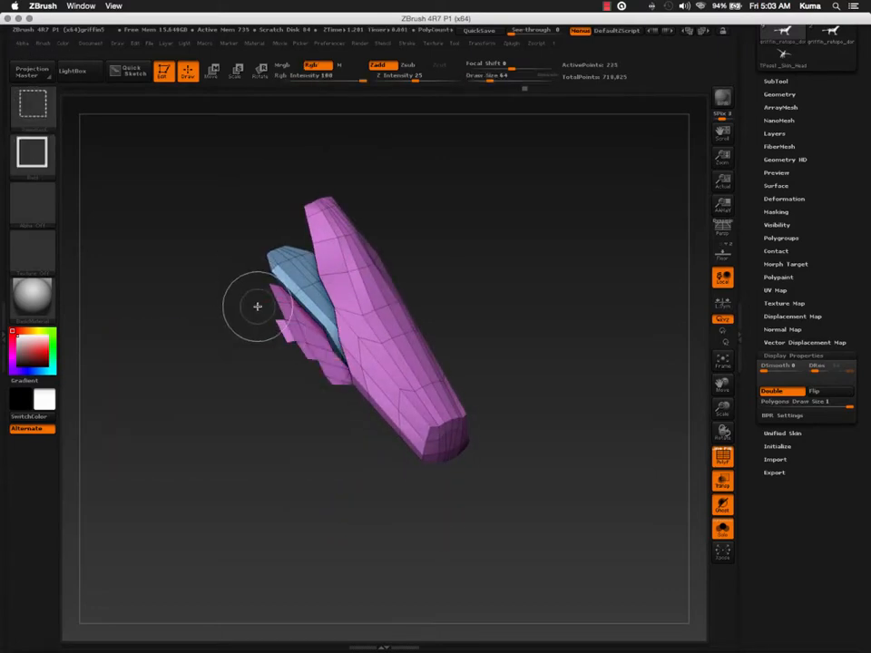
left_click_drag(290, 348, 290, 348, "ctrl+alt+shift")
mouse_move(289, 348)
right_mouse_down()
mouse_move(271, 324)
mouse_move(294, 330)
right_mouse_up()
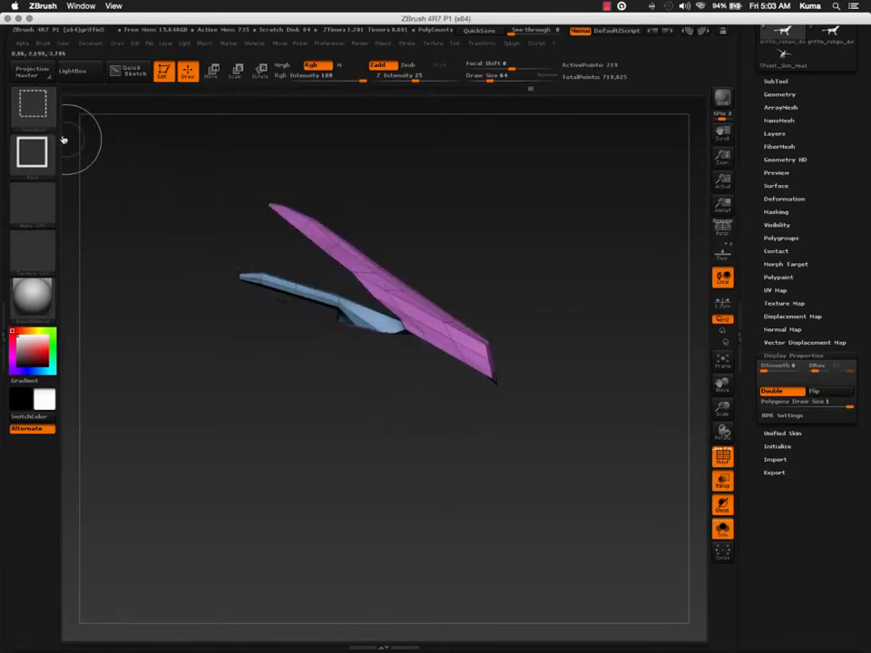
Step: Switch the selection brush to SelectLasso and hide the leftover polygons beneath the tongue
left_click(33, 152)
left_click(124, 121)
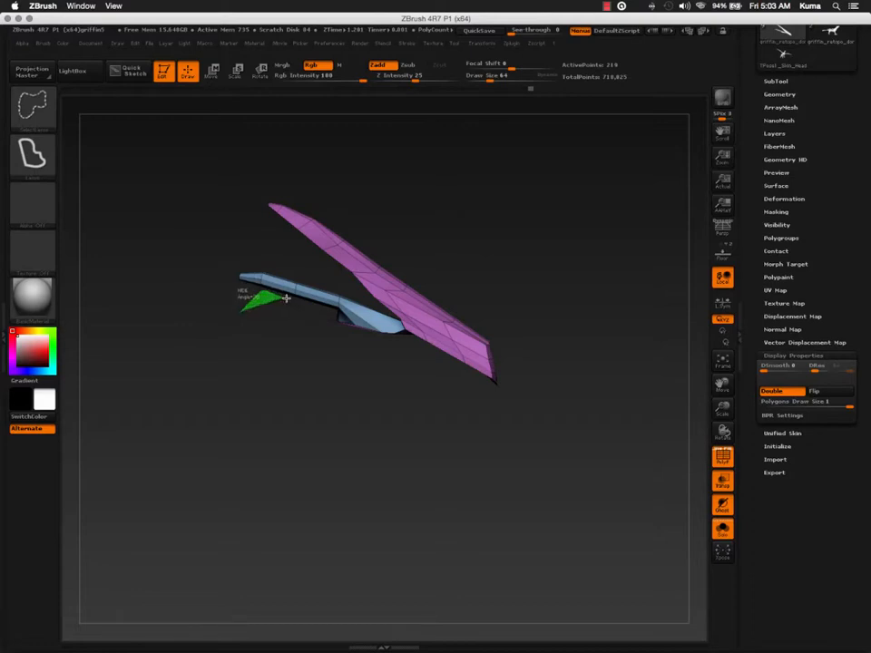
mouse_move(326, 338)
left_mouse_down("ctrl+shift")
mouse_move(290, 376)
mouse_move(309, 326)
mouse_move(253, 369)
left_mouse_up("ctrl+shift")
left_click(313, 367, "ctrl+shift")
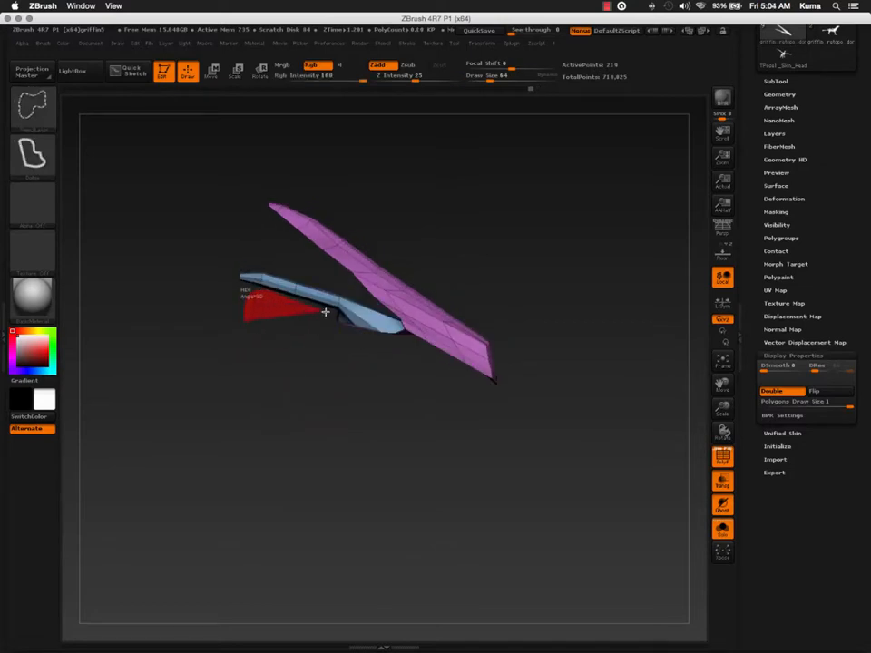
left_click_drag(284, 382, 287, 379, "ctrl+shift")
mouse_move(305, 327)
left_mouse_down()
mouse_move(299, 389)
mouse_move(314, 412)
mouse_move(325, 398)
mouse_move(445, 362)
mouse_move(459, 340)
mouse_move(480, 354)
mouse_move(499, 393)
mouse_move(391, 341)
mouse_move(351, 433)
mouse_move(362, 518)
mouse_move(356, 476)
mouse_move(324, 478)
mouse_move(229, 410)
mouse_move(286, 381)
mouse_move(289, 354)
mouse_move(204, 276)
left_mouse_up()
left_click(450, 340, "ctrl+alt+shift")
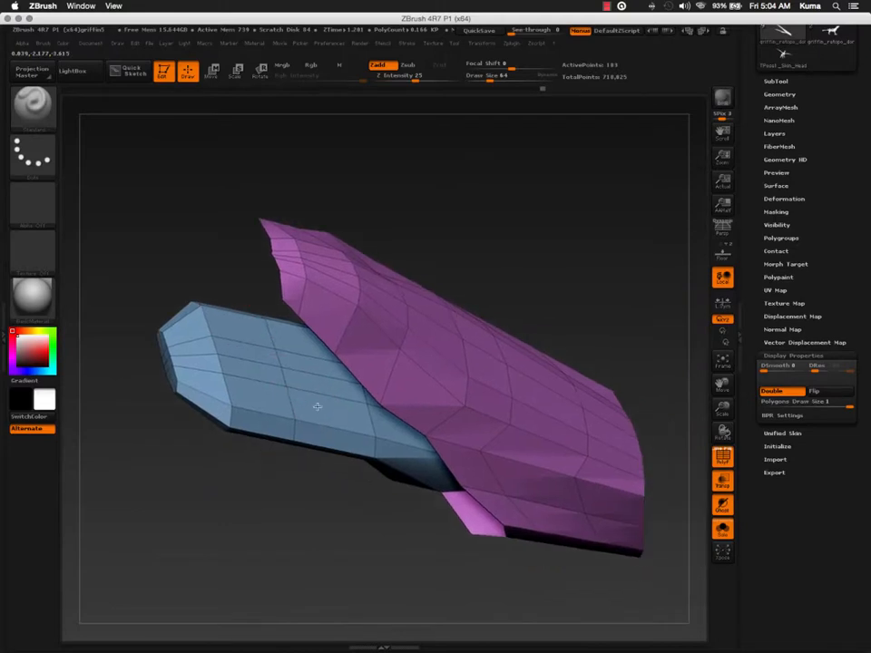
Step: Switch the selection brush back to SelectRect and hide the tongue polygroup
left_click(27, 107)
left_click(139, 122)
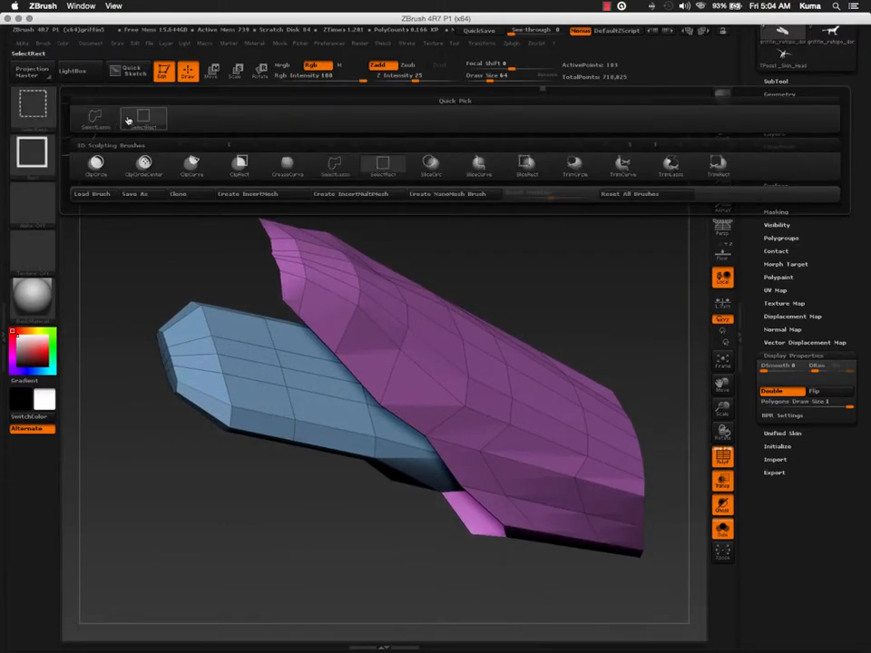
left_click(255, 397, "ctrl+alt+shift")
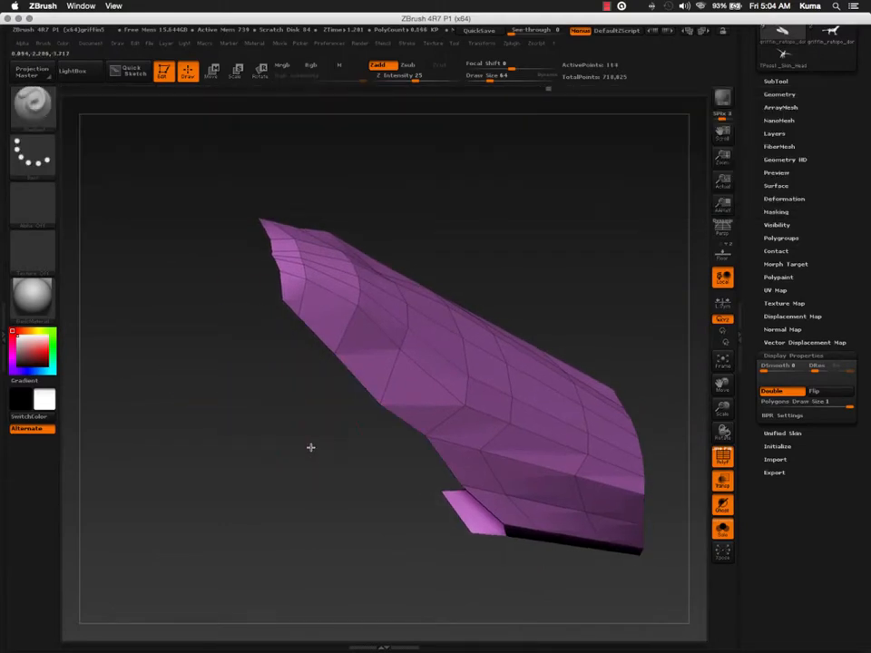
mouse_move(310, 447)
left_mouse_down()
mouse_move(370, 454)
mouse_move(457, 427)
mouse_move(381, 431)
mouse_move(379, 391)
mouse_move(368, 377)
mouse_move(348, 379)
mouse_move(355, 387)
left_mouse_up()
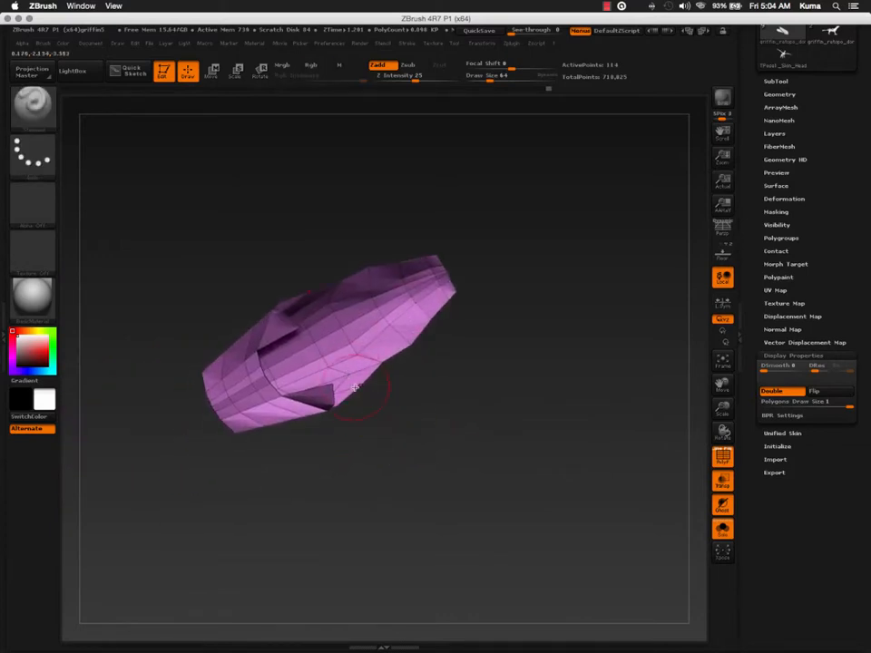
Step: Trim the visible mouth interior, assign it its own polygroup, and bring back the full mesh
left_click(281, 364, "ctrl+shift")
mouse_move(280, 364)
right_mouse_down()
mouse_move(287, 385)
mouse_move(278, 404)
mouse_move(311, 356)
mouse_move(254, 417)
mouse_move(283, 451)
right_mouse_up()
left_click(289, 396, "ctrl+shift")
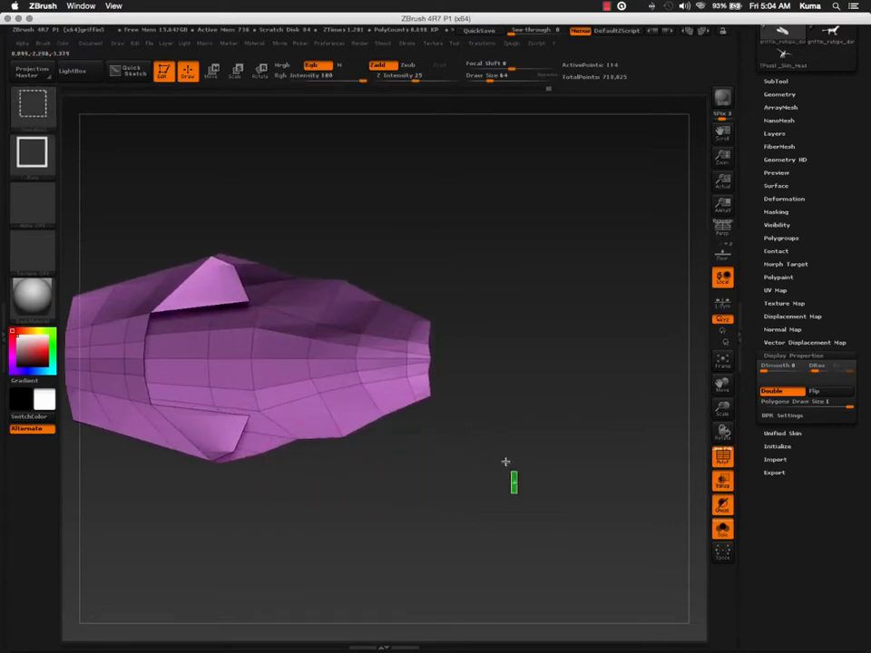
left_click_drag(517, 492, 305, 257, "ctrl+alt+shift")
right_click_drag(321, 286, 312, 379)
mouse_move(312, 379)
left_mouse_down()
mouse_move(282, 391)
mouse_move(323, 375)
left_mouse_up()
left_click(357, 382, "ctrl+shift")
right_click_drag(340, 412, 307, 302, "ctrl")
right_click_drag(338, 343, 452, 461)
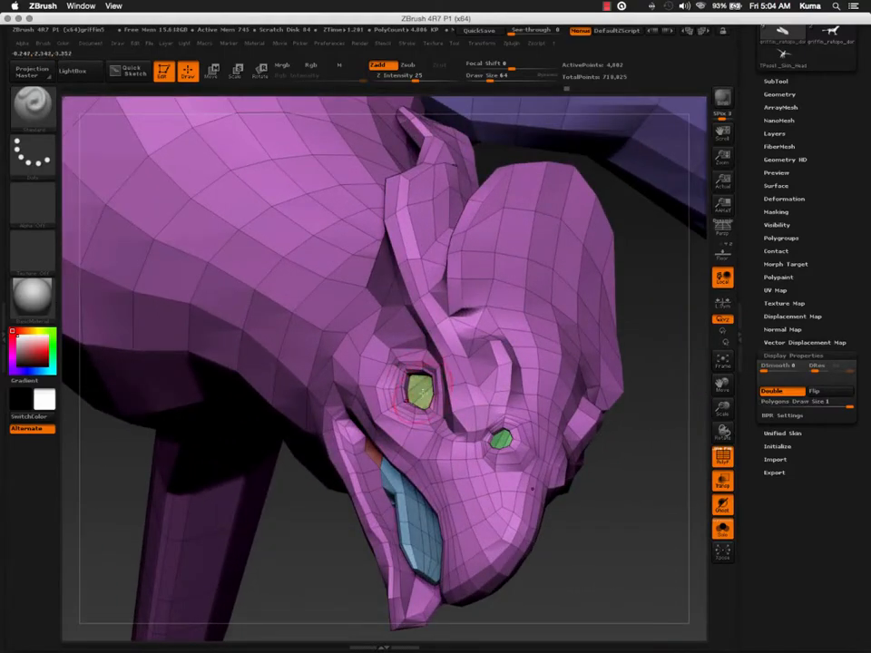
Step: Choose the ZModeler brush for editing the eye and dismiss the Dynamic Draw Size note
right_click_drag(426, 399, 419, 430, "alt")
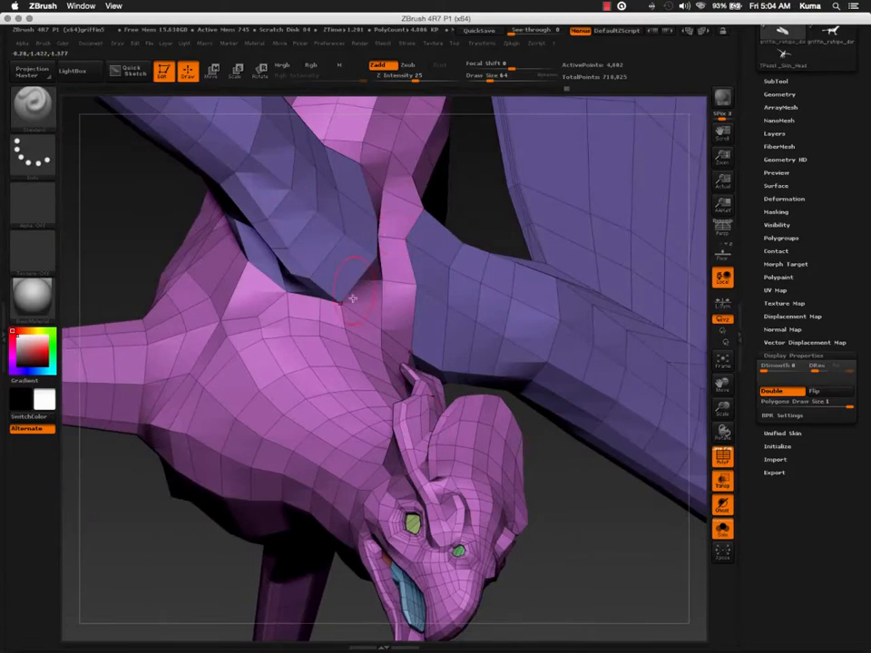
right_click_drag(373, 487, 324, 355, "ctrl")
right_click_drag(331, 417, 356, 436, "ctrl")
key("b")
key("z")
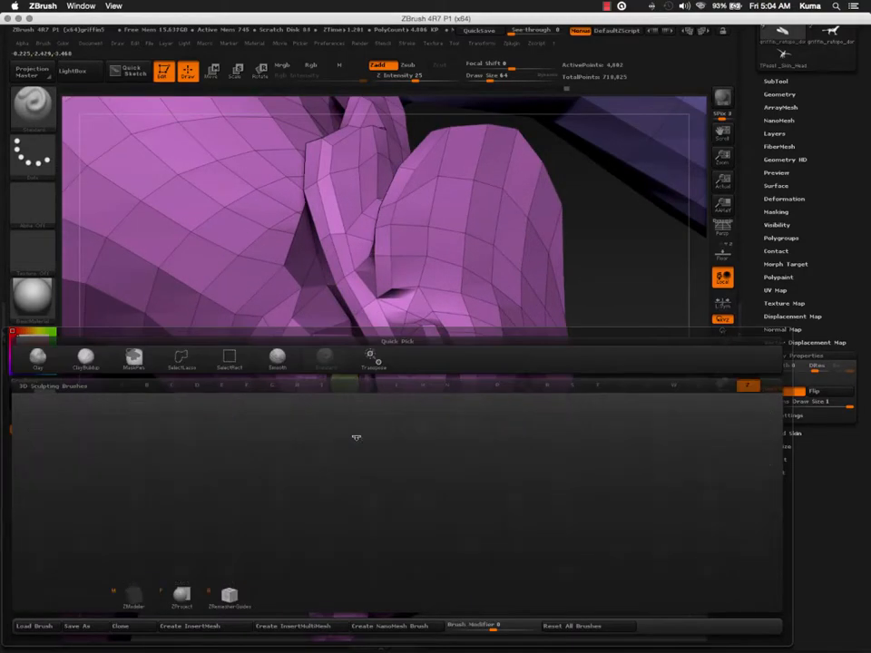
key("m")
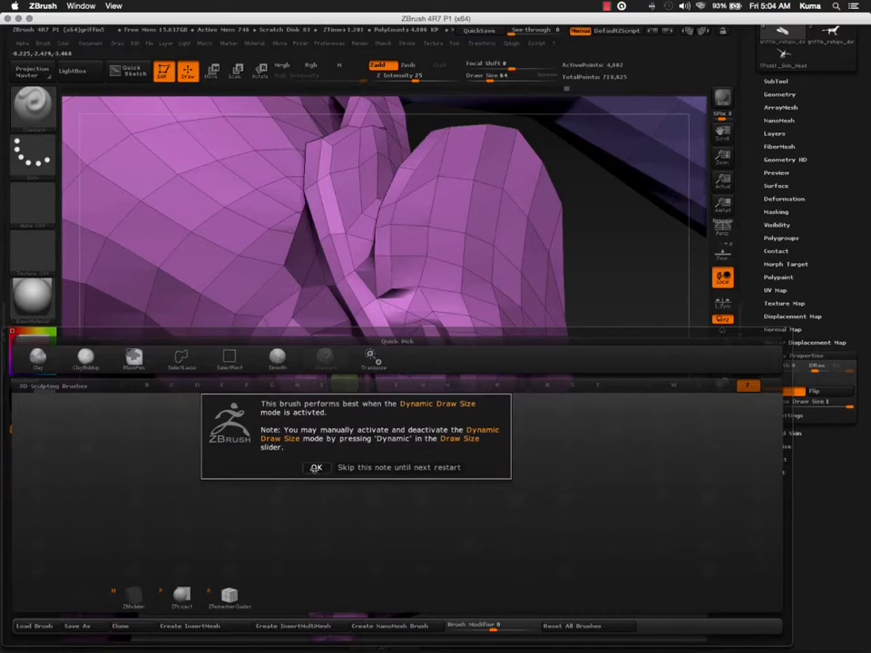
left_click(316, 467)
Step: Set the ZModeler QMesh target to Polygroup All and push the eye polygroup inward into the head
right_click_drag(320, 406, 351, 380)
key("space")
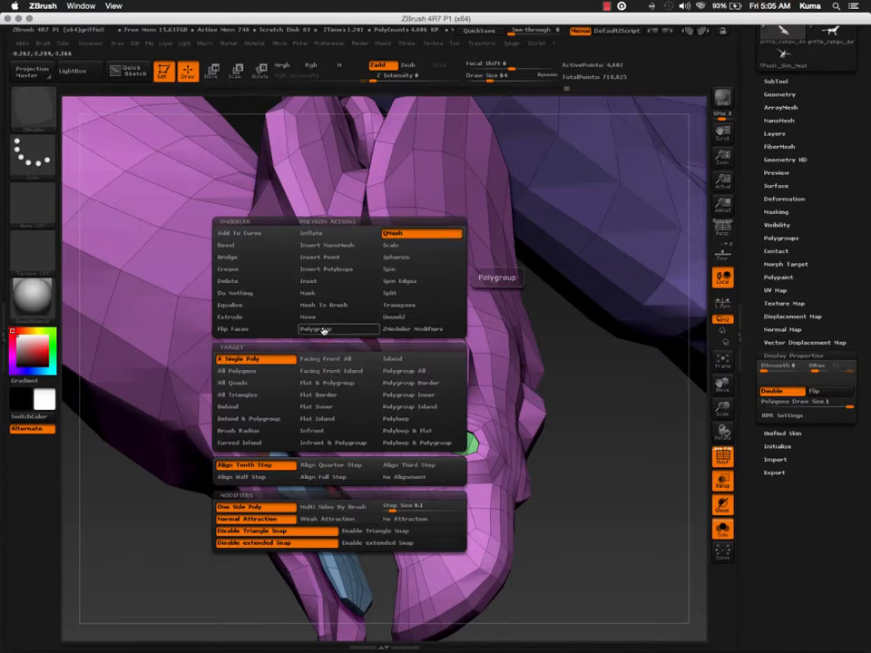
left_click(408, 372)
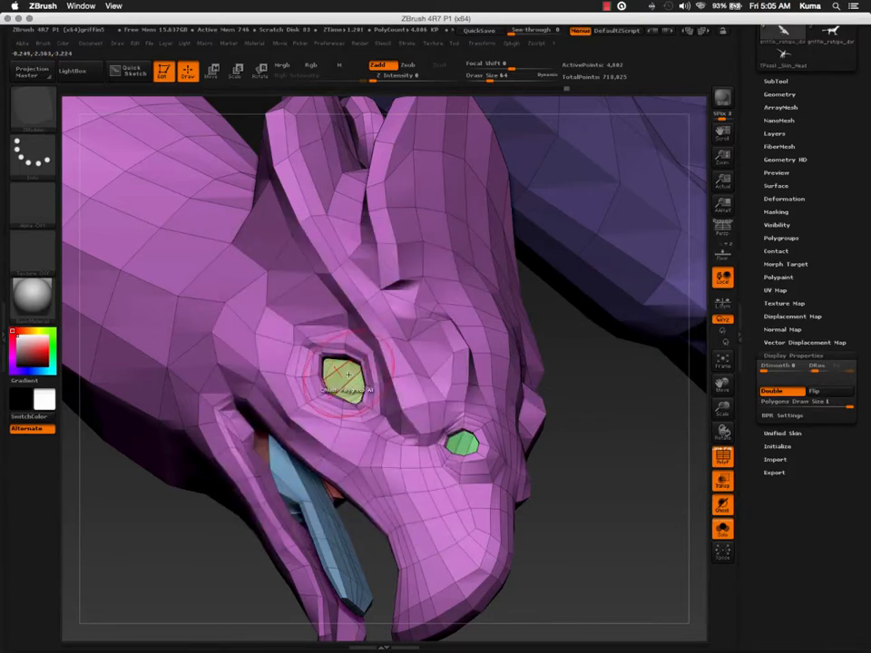
left_click_drag(335, 327, 340, 372)
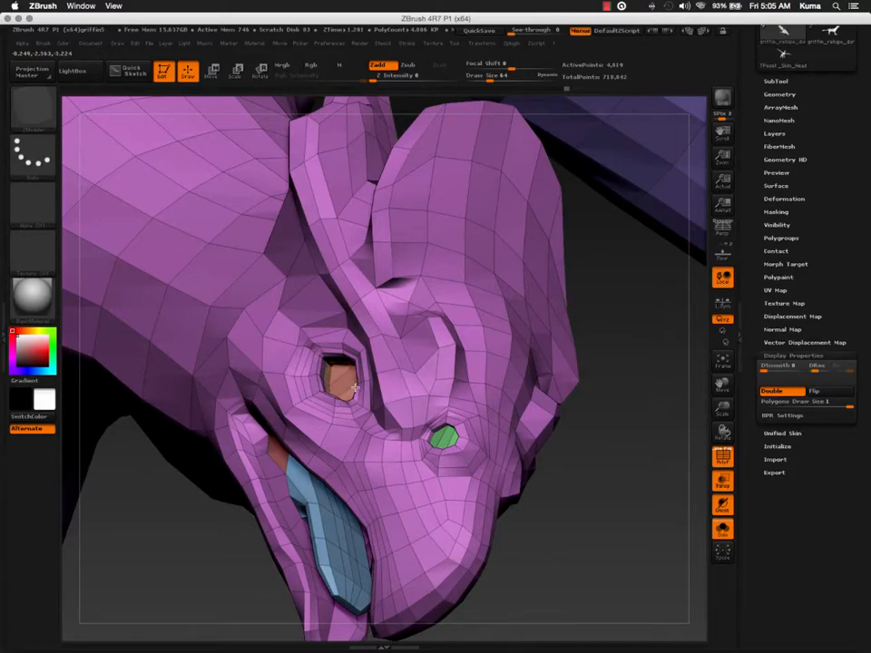
left_click_drag(361, 391, 336, 431)
Step: Set the ZModeler polygon action to Scale on the eye socket's inner faces
right_click_drag(336, 431, 335, 359)
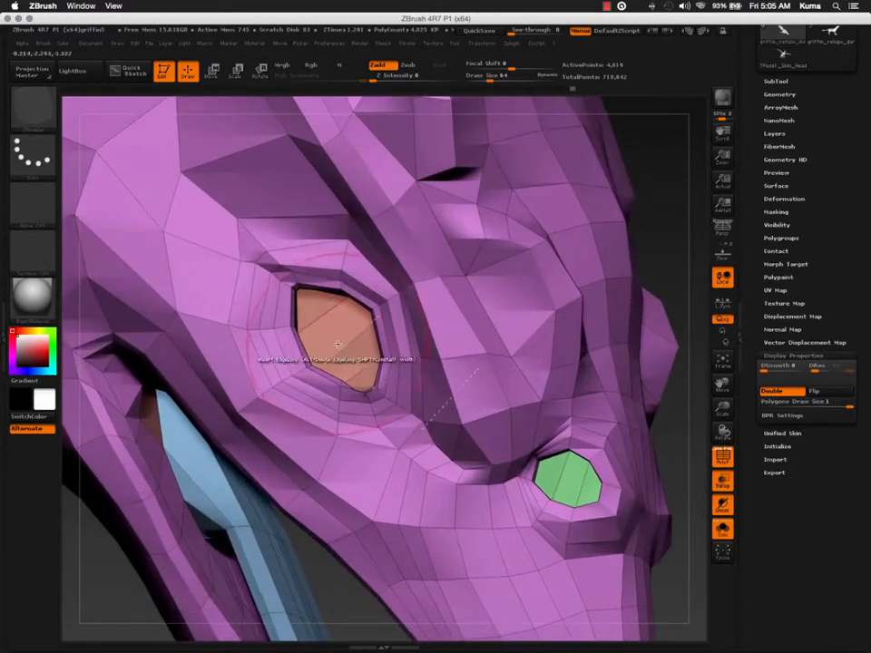
key("space")
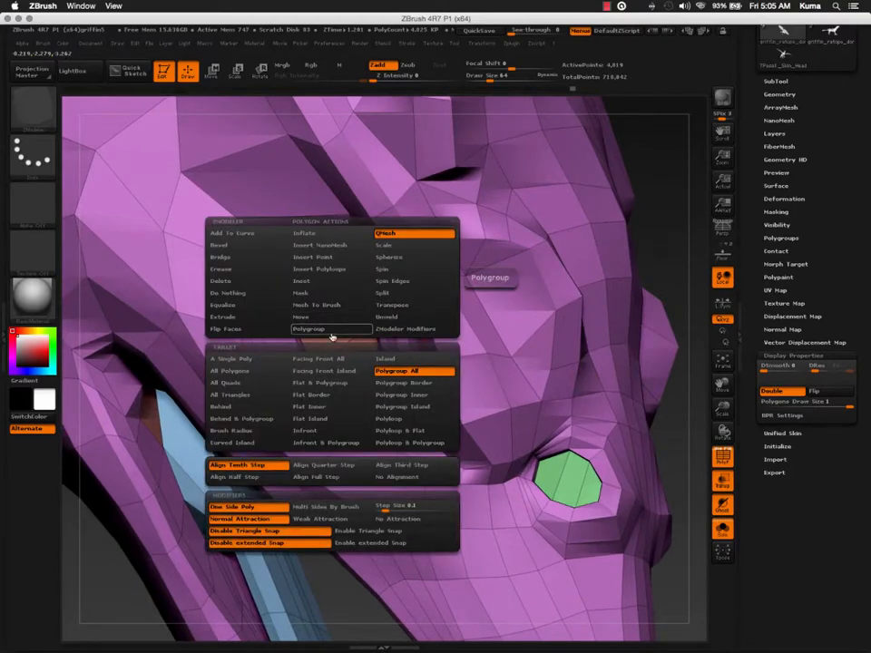
left_click(383, 245)
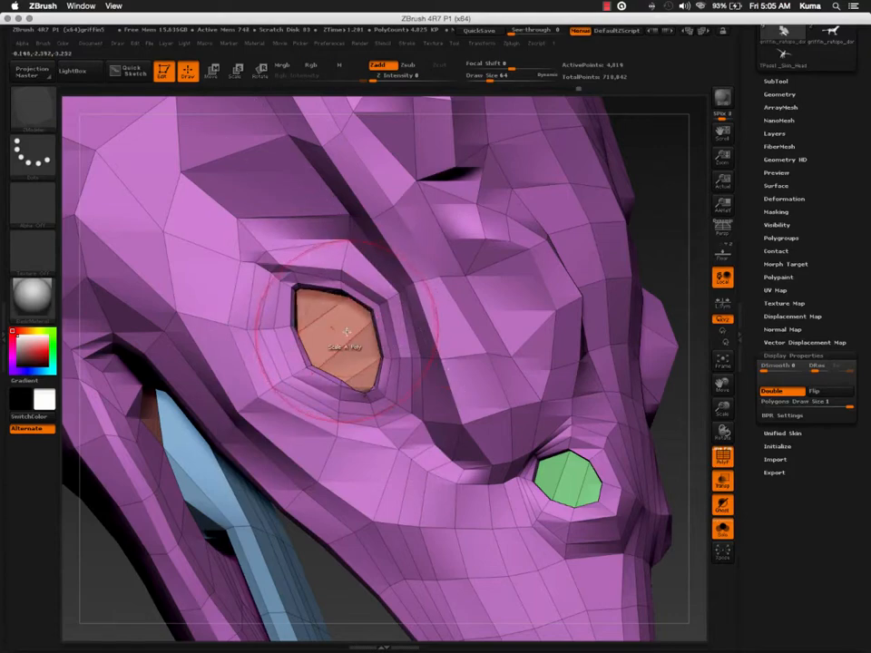
mouse_move(346, 332)
right_mouse_down()
mouse_move(376, 350)
mouse_move(337, 341)
mouse_move(356, 345)
right_mouse_up()
Step: Mask everything except the eye polygroup, scale it down with Transpose, and clear the mask in Draw mode
key("w")
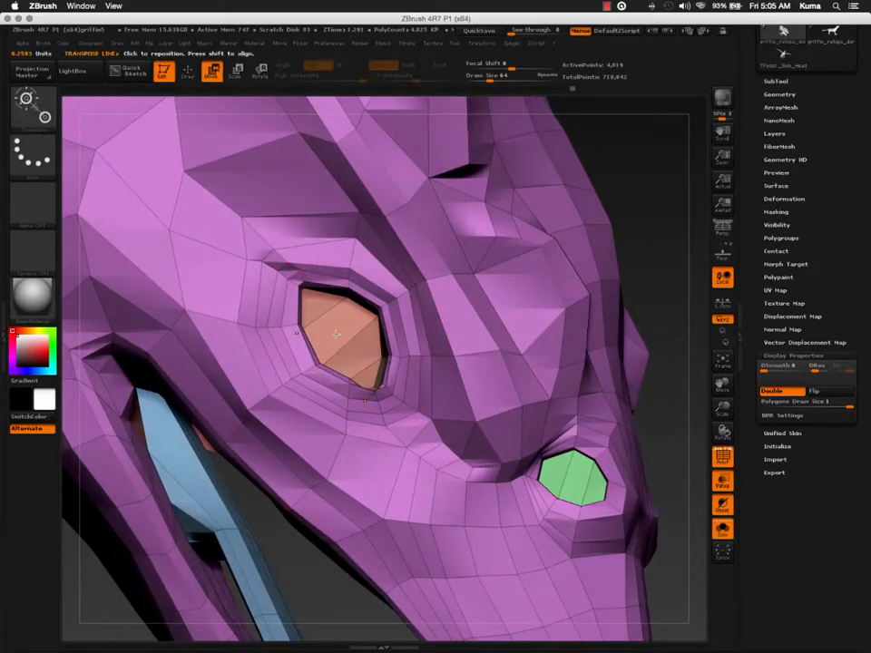
left_click(336, 333, "ctrl")
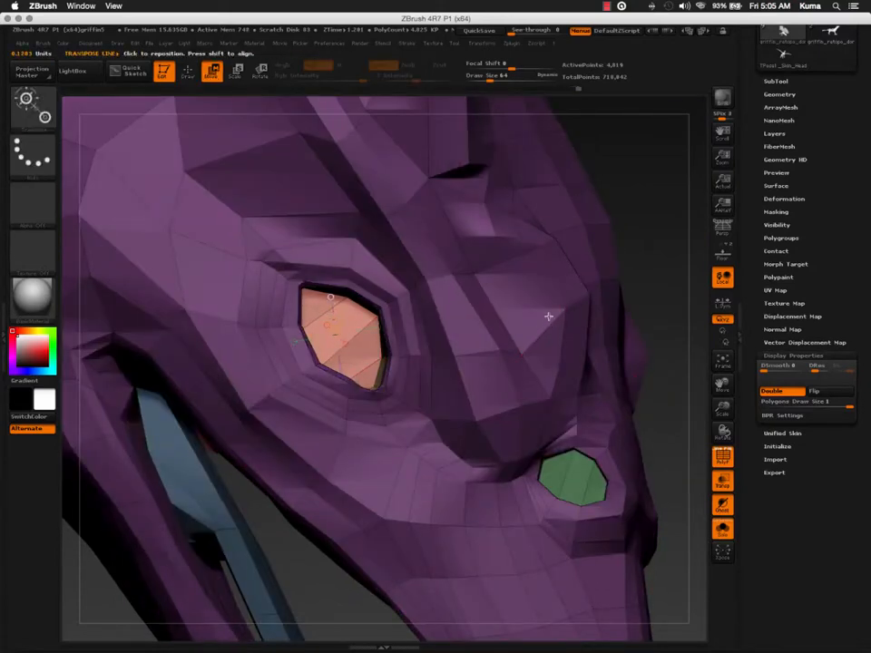
right_click_drag(548, 315, 537, 287)
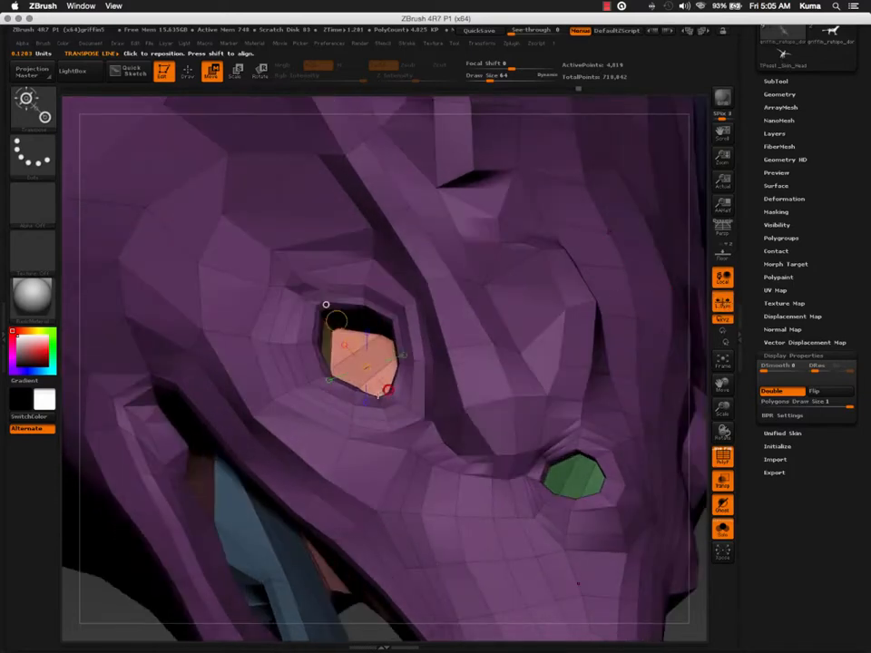
key("e")
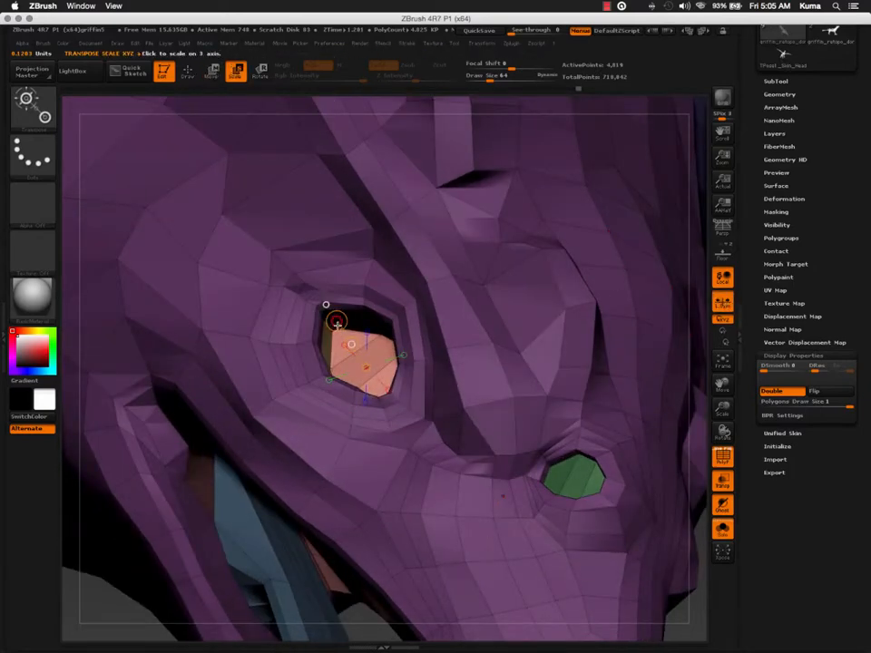
left_click_drag(335, 322, 349, 340)
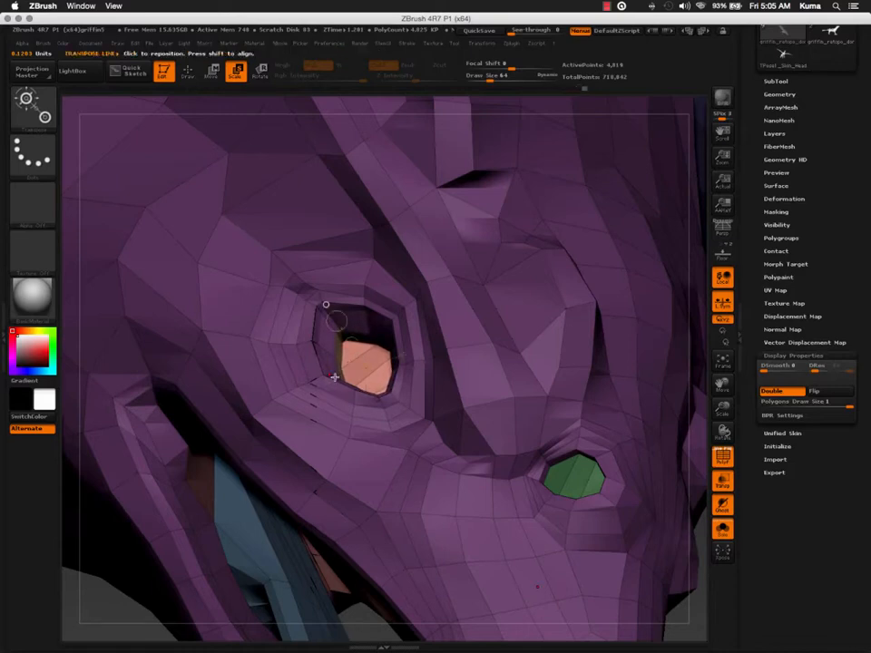
key("q")
mouse_move(334, 376)
right_mouse_down()
mouse_move(265, 338)
mouse_move(156, 305)
right_mouse_up()
left_click_drag(425, 363, 472, 410, "ctrl")
Step: Set the ZModeler polygon action to QMesh and push the nostril polygroup inward into the beak
right_click_drag(381, 411, 330, 402)
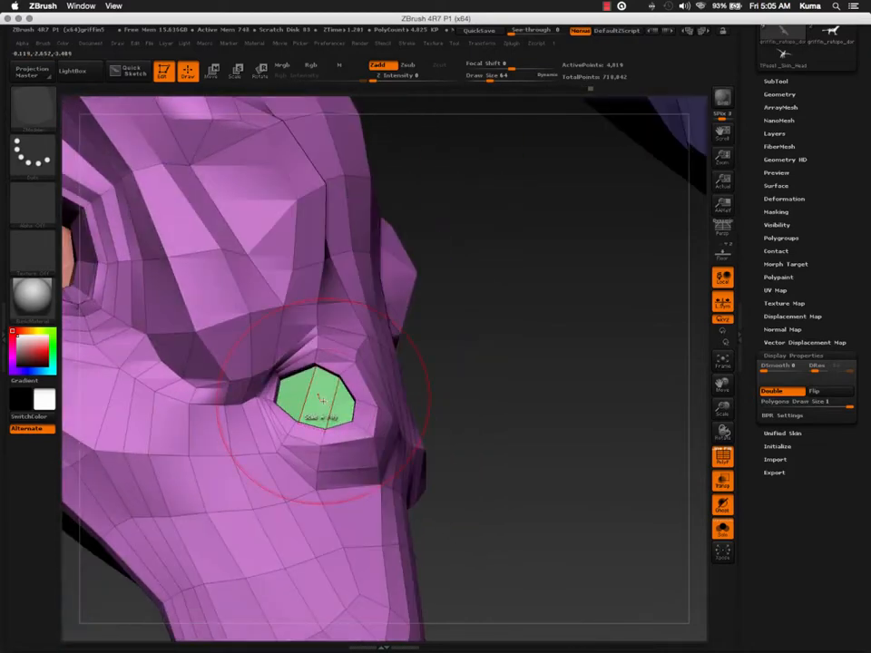
key("space")
left_click(375, 237)
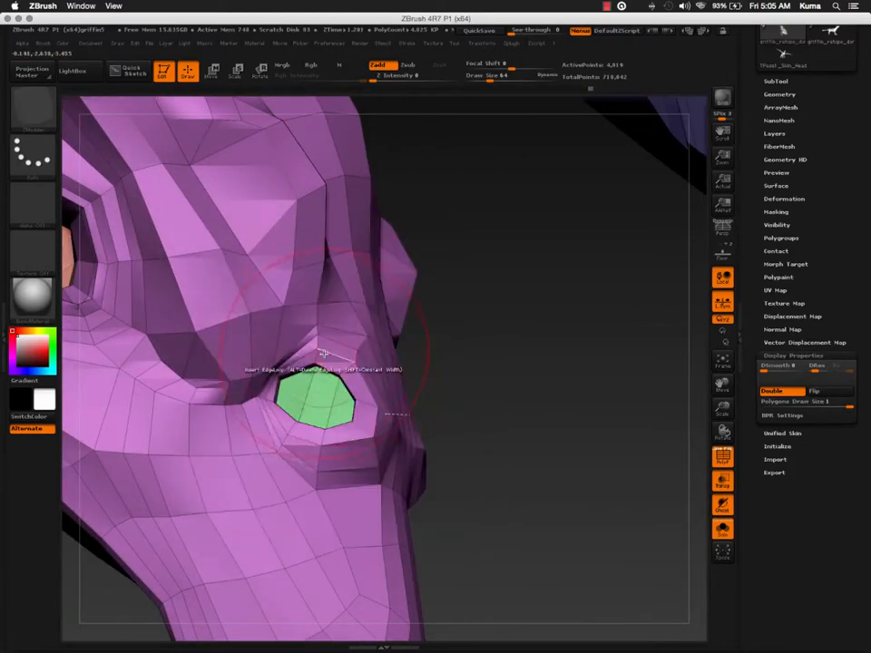
right_click_drag(318, 388, 349, 389)
left_click_drag(325, 393, 327, 396)
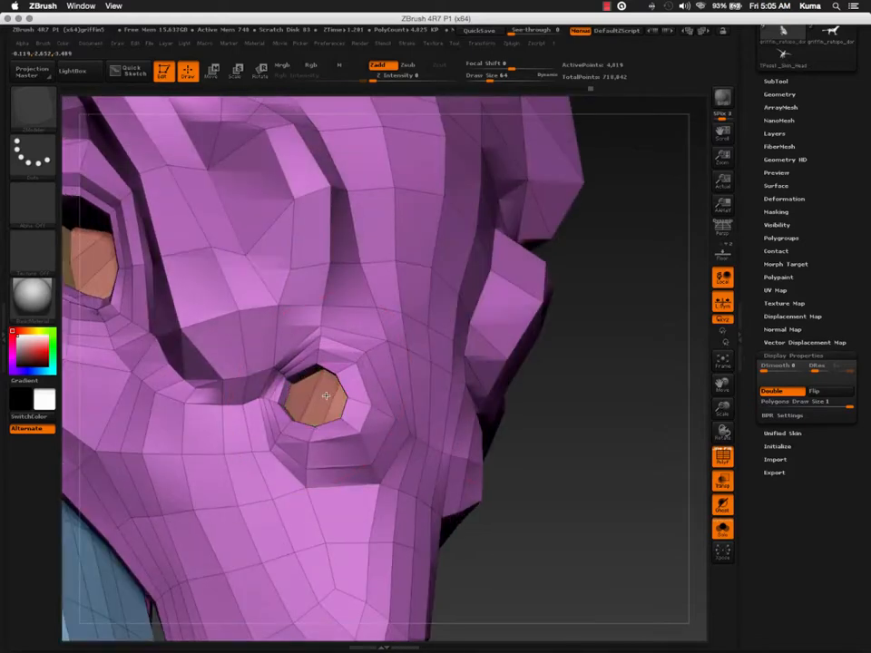
Step: Try to reposition the nostril's inner faces with the ZModeler Move action targeting A Single Poly
right_click_drag(359, 416, 319, 392)
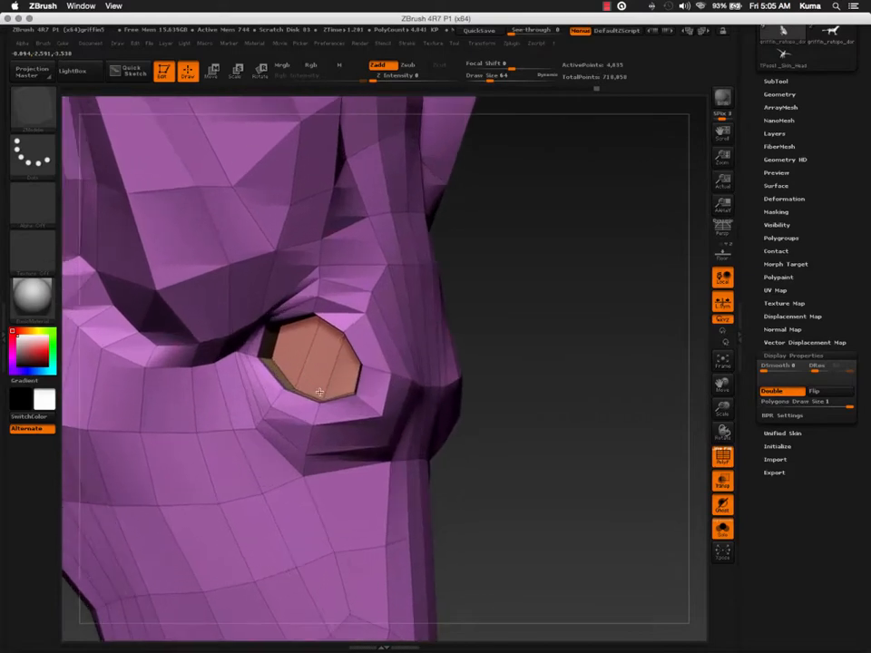
key("space")
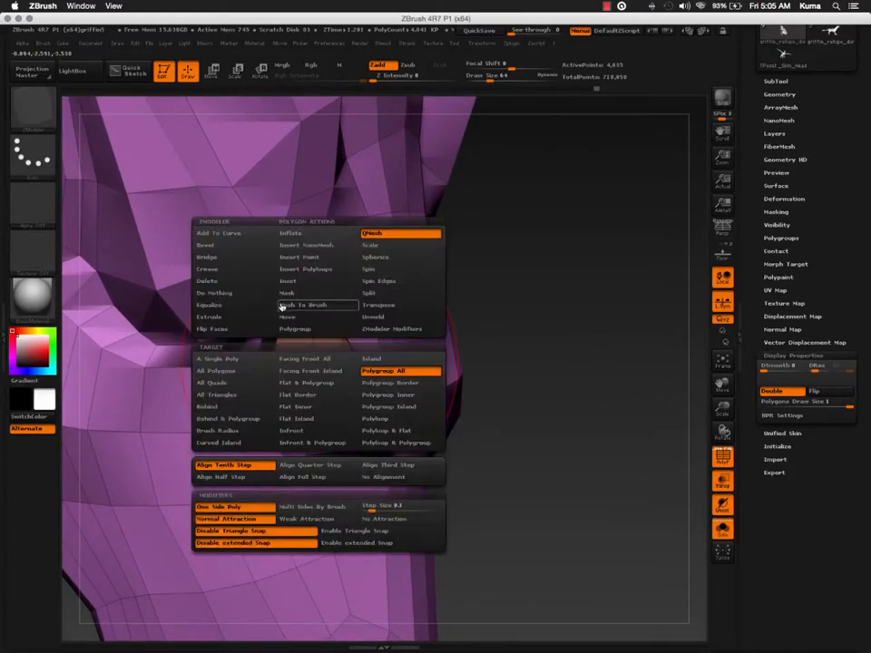
left_click(288, 317)
left_click(223, 359)
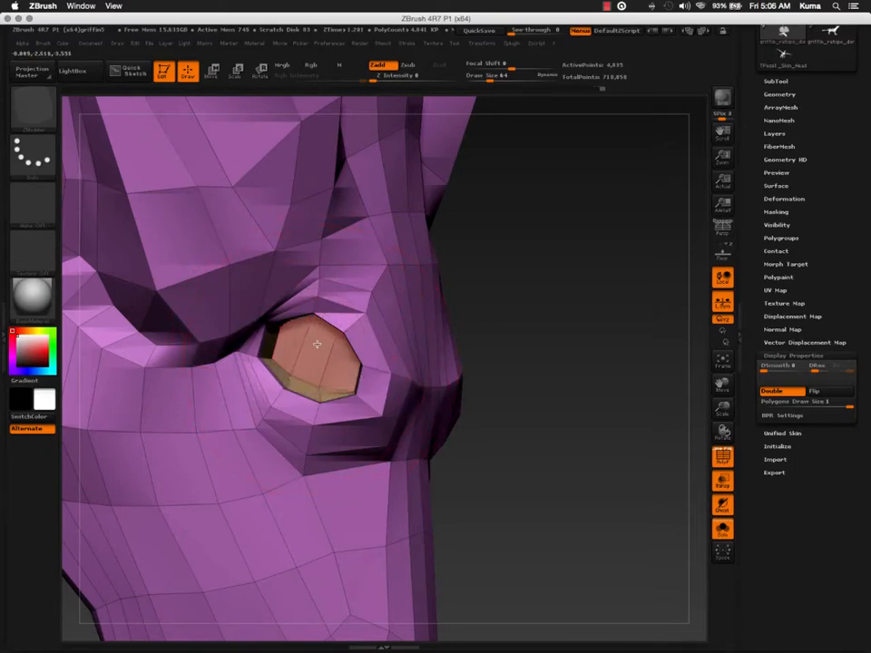
mouse_move(317, 343)
left_mouse_down()
mouse_move(316, 313)
mouse_move(325, 314)
left_mouse_up()
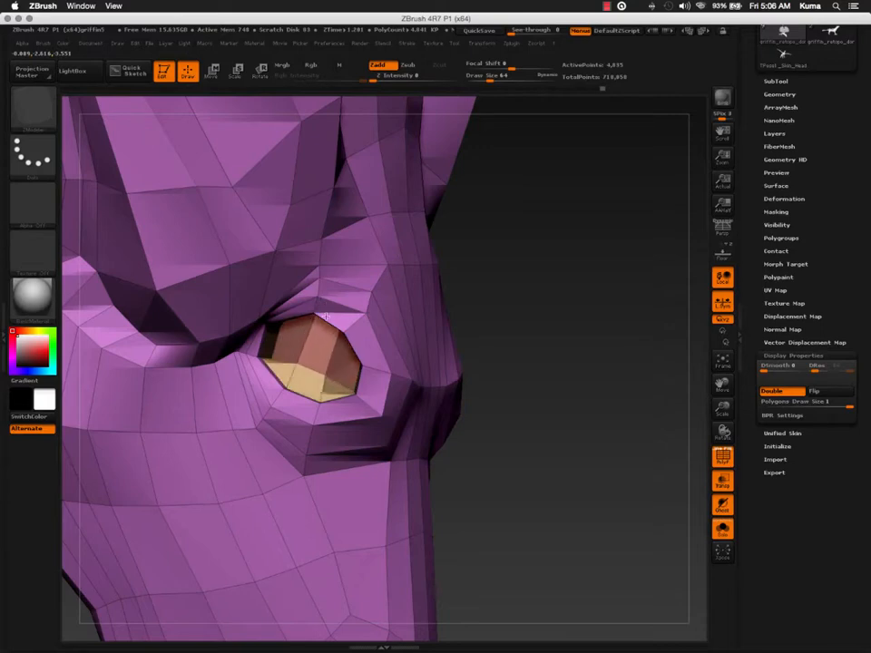
right_click_drag(309, 368, 316, 291)
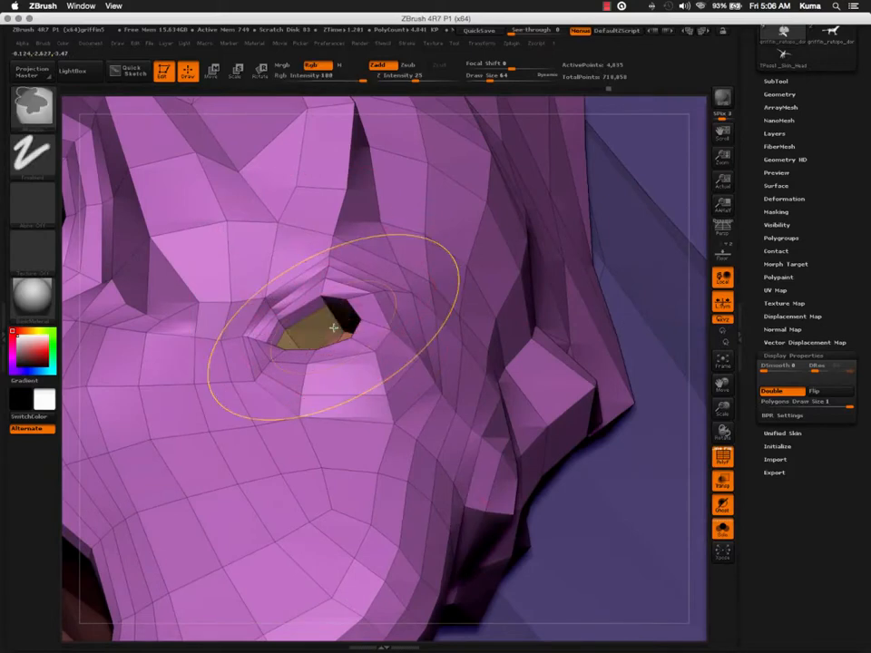
Step: Set the ZModeler Move target to Polygroup All and try to move the nostril's inner polygroup
right_click_drag(333, 327, 345, 370)
key("space")
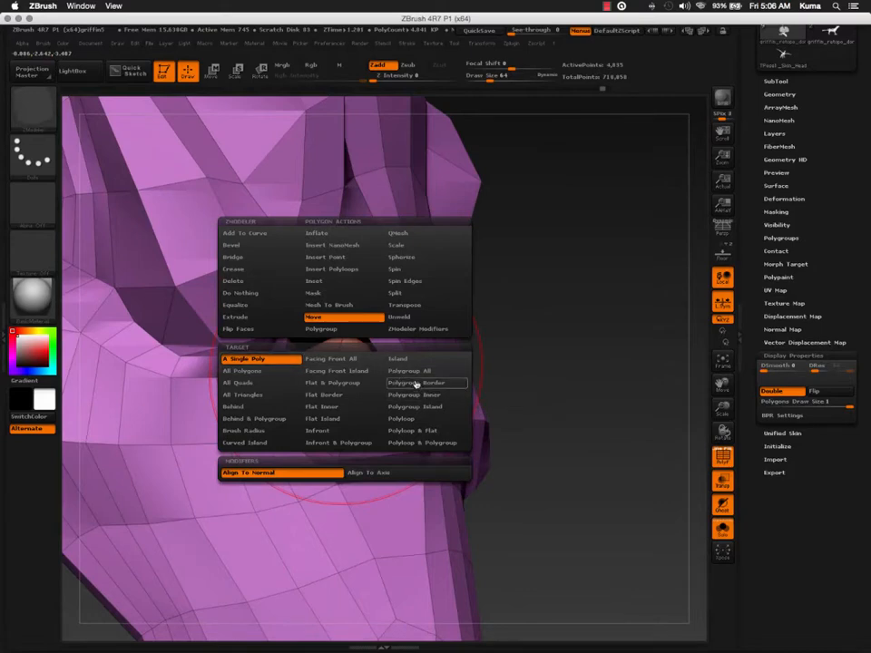
left_click(415, 374)
right_click_drag(413, 375, 352, 378)
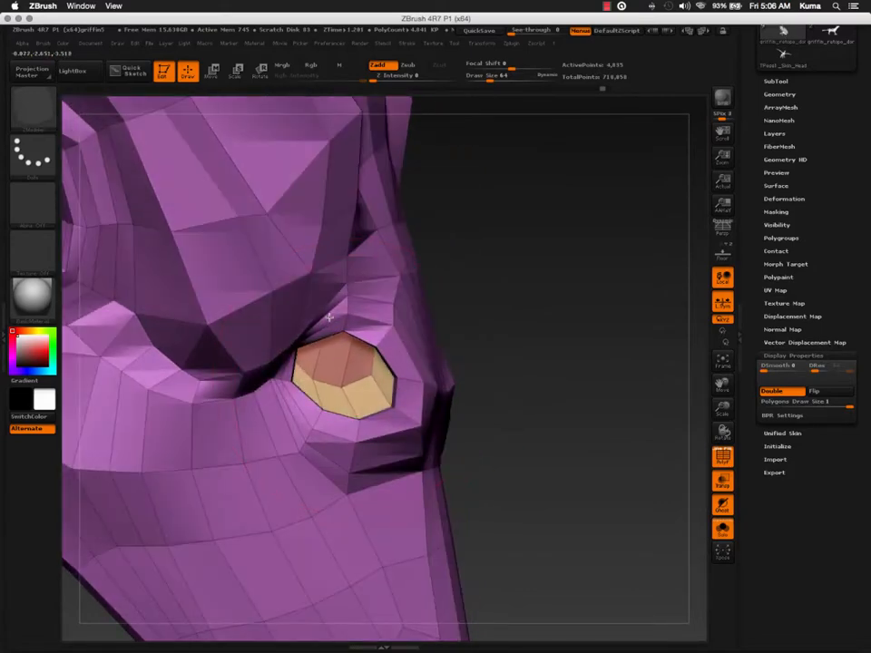
right_click_drag(360, 345, 388, 382)
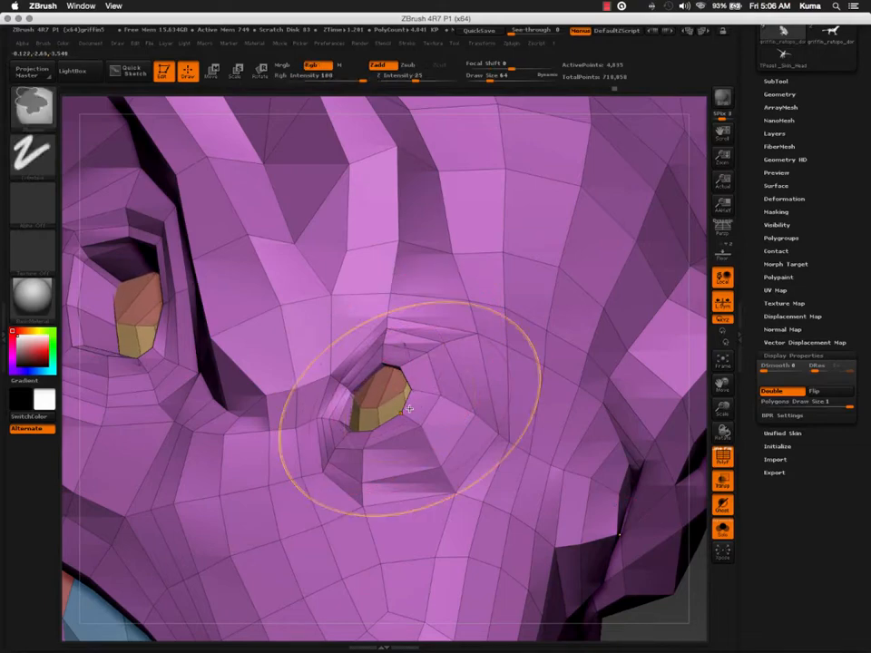
mouse_move(409, 409)
right_mouse_down()
mouse_move(209, 381)
mouse_move(348, 445)
mouse_move(291, 437)
mouse_move(314, 450)
mouse_move(243, 473)
mouse_move(317, 437)
mouse_move(307, 431)
right_mouse_up()
right_click_drag(416, 482, 310, 425, "alt")
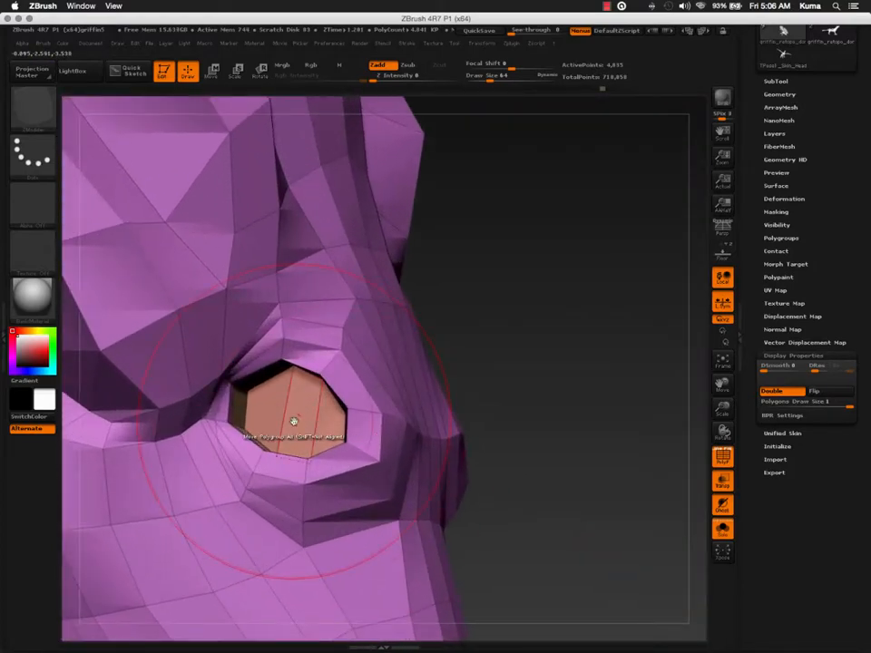
Step: Assign the nostril's back faces to their own polygroup with the ZModeler Polygroup action
key("space")
left_click(259, 330)
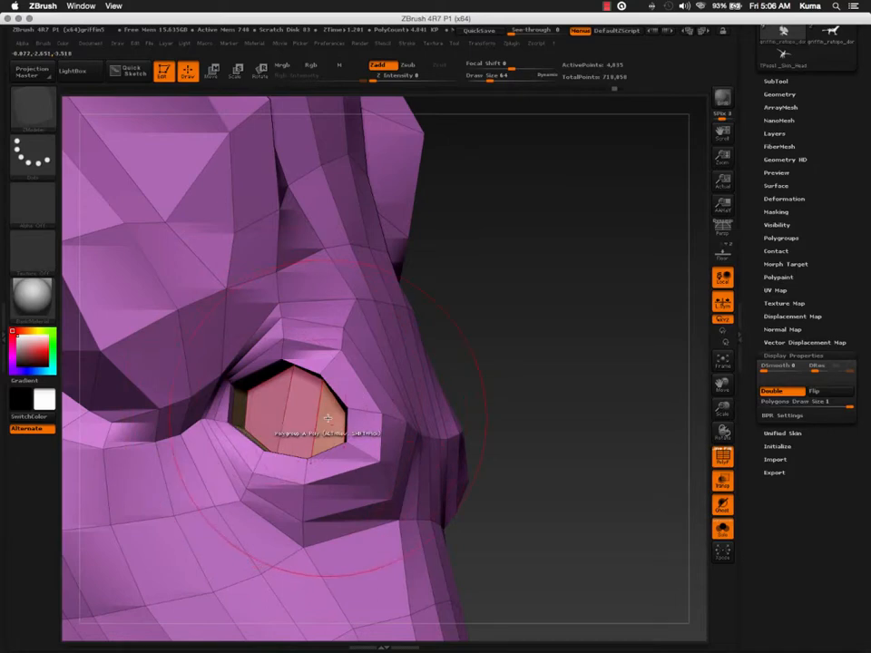
mouse_move(317, 425)
right_mouse_down()
mouse_move(282, 412)
mouse_move(307, 423)
right_mouse_up()
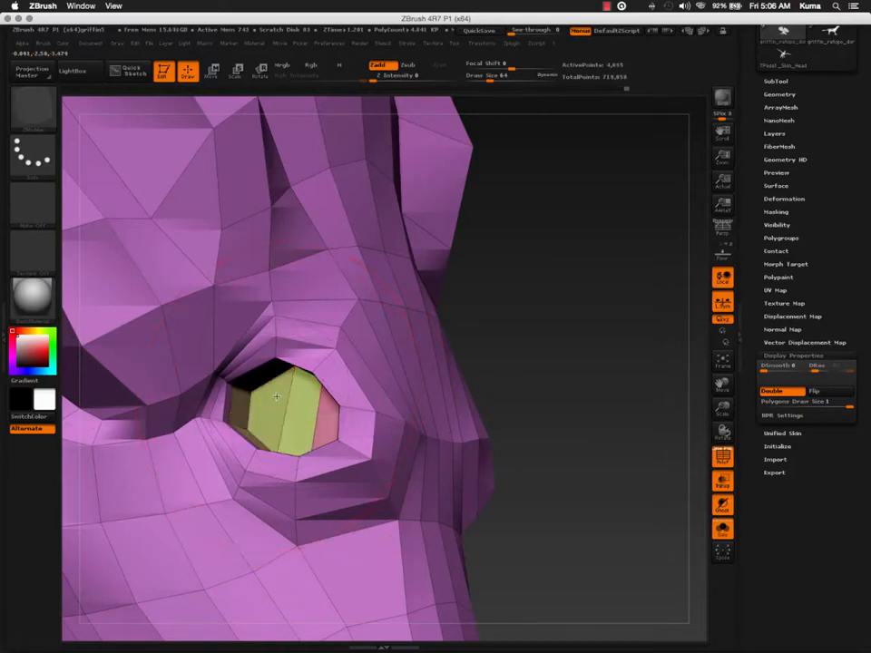
right_click_drag(319, 408, 301, 410)
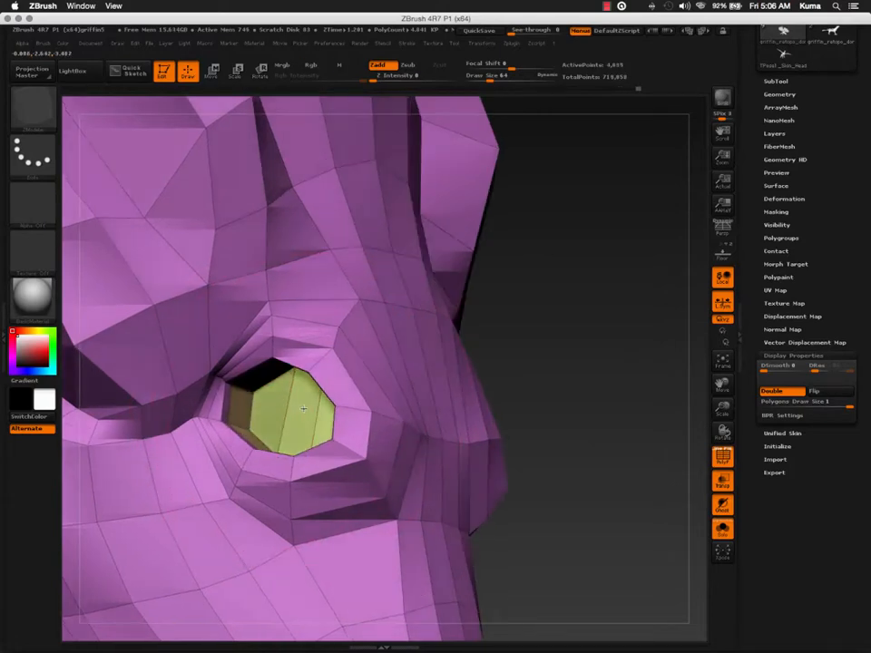
Step: Return the ZModeler polygon action to Move and shift the nostril's new back polygroup inside the beak
key("space")
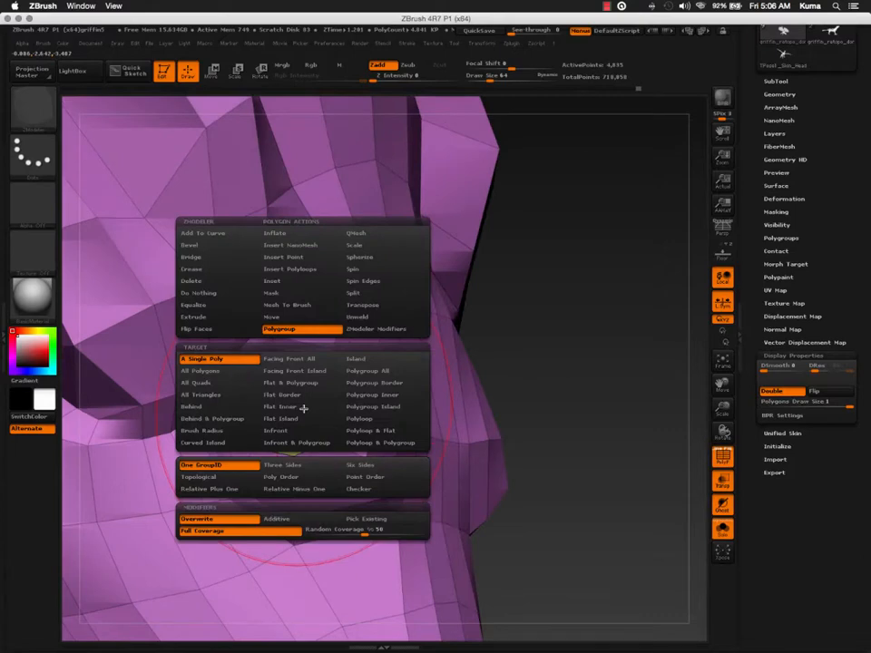
left_click(275, 316)
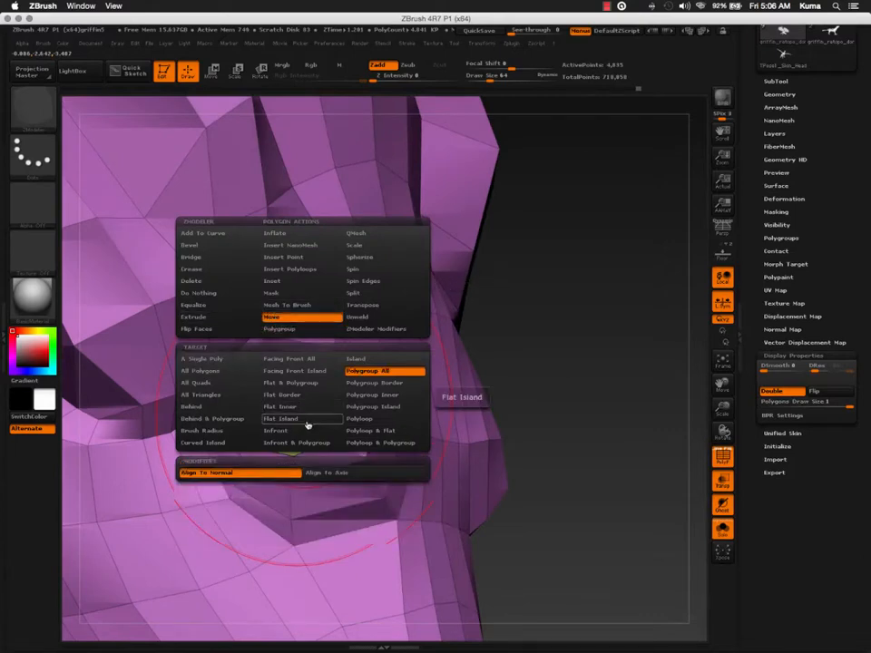
mouse_move(312, 415)
right_mouse_down()
mouse_move(270, 383)
mouse_move(247, 385)
mouse_move(329, 423)
mouse_move(390, 472)
right_mouse_up()
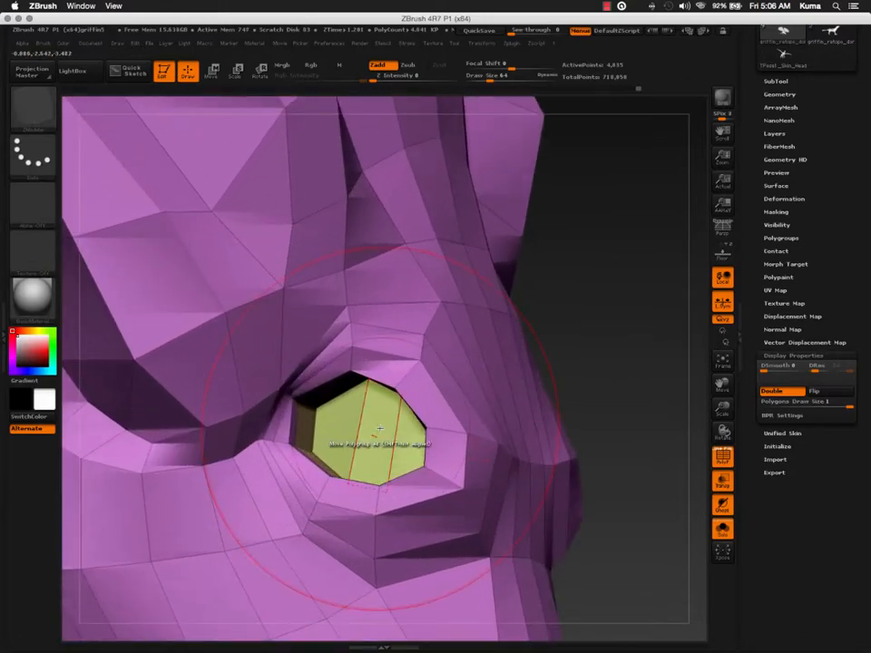
mouse_move(380, 427)
left_mouse_down()
mouse_move(332, 371)
mouse_move(337, 360)
left_mouse_up()
right_click_drag(337, 360, 404, 412)
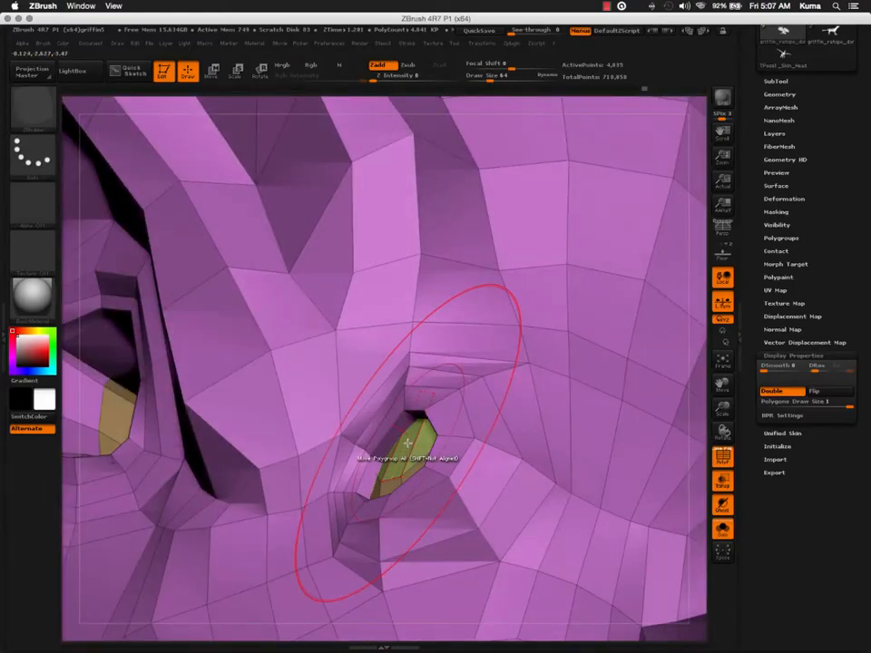
left_click_drag(408, 442, 409, 443)
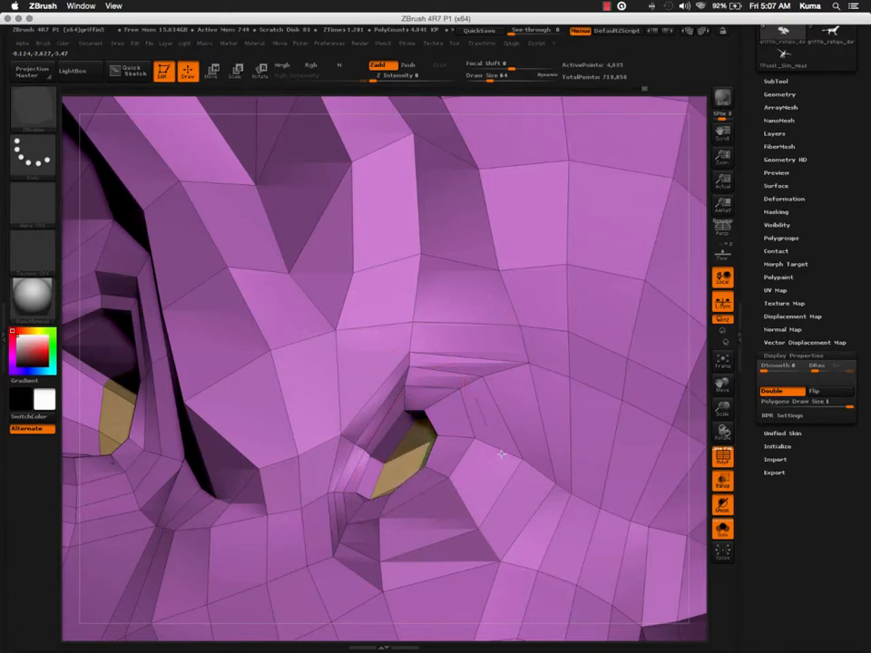
Step: Try to smooth the mesh around the nostril opening and undo the smoothing
right_click_drag(369, 432, 379, 450)
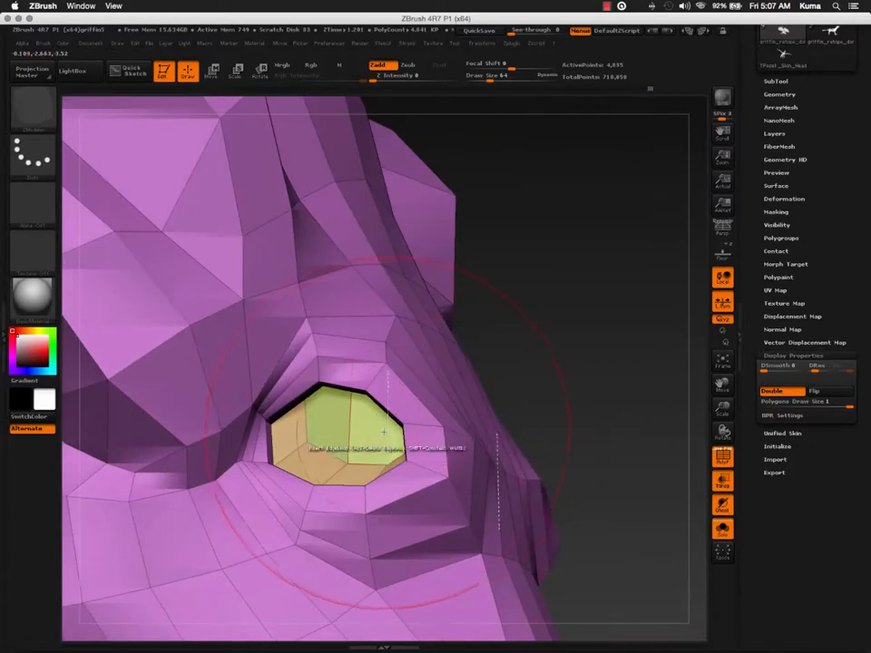
left_click_drag(371, 430, 359, 427, "shift")
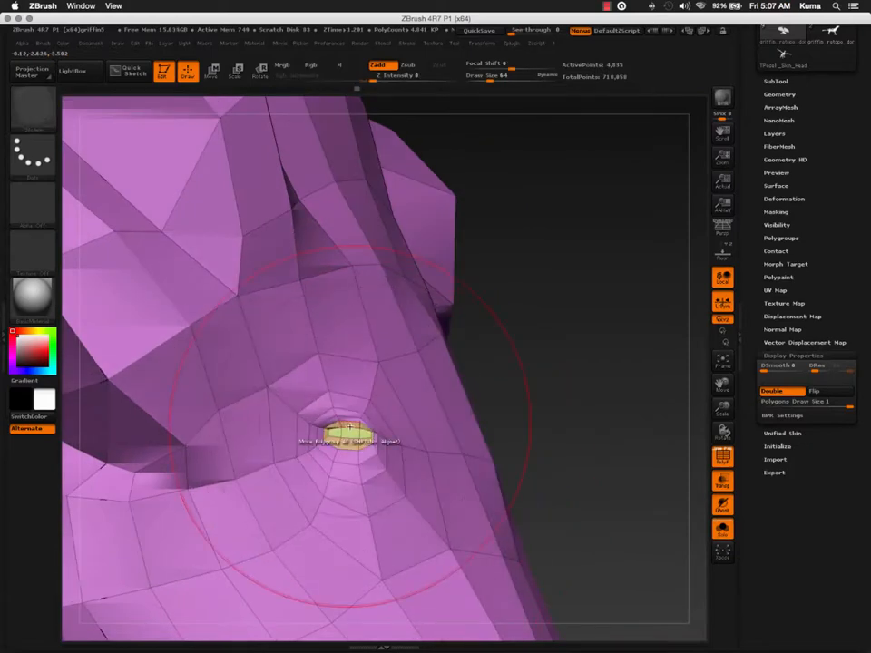
key("super+z")
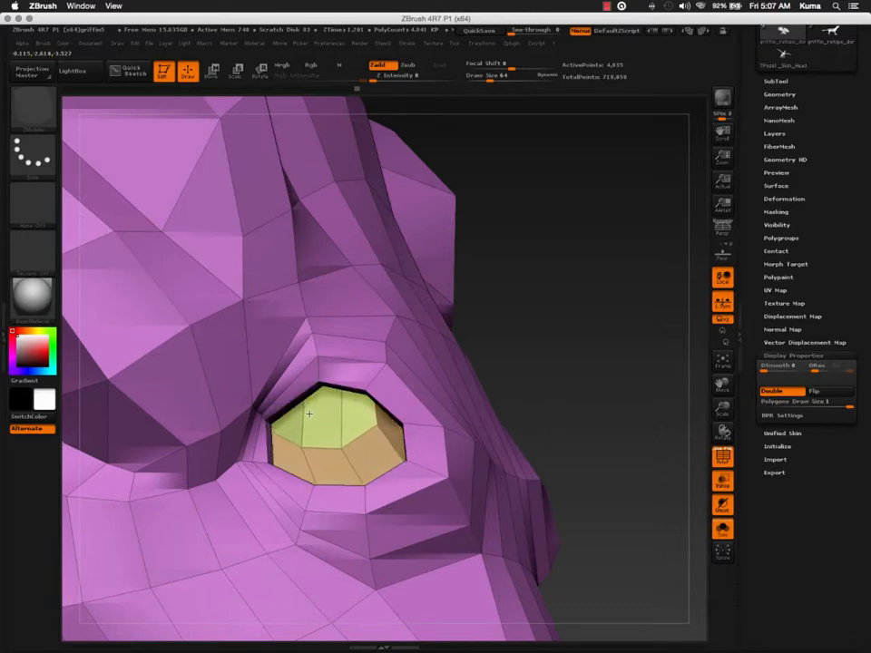
Step: Mask everything except the nostril's interior and scale that interior down slightly with Transpose
key("w")
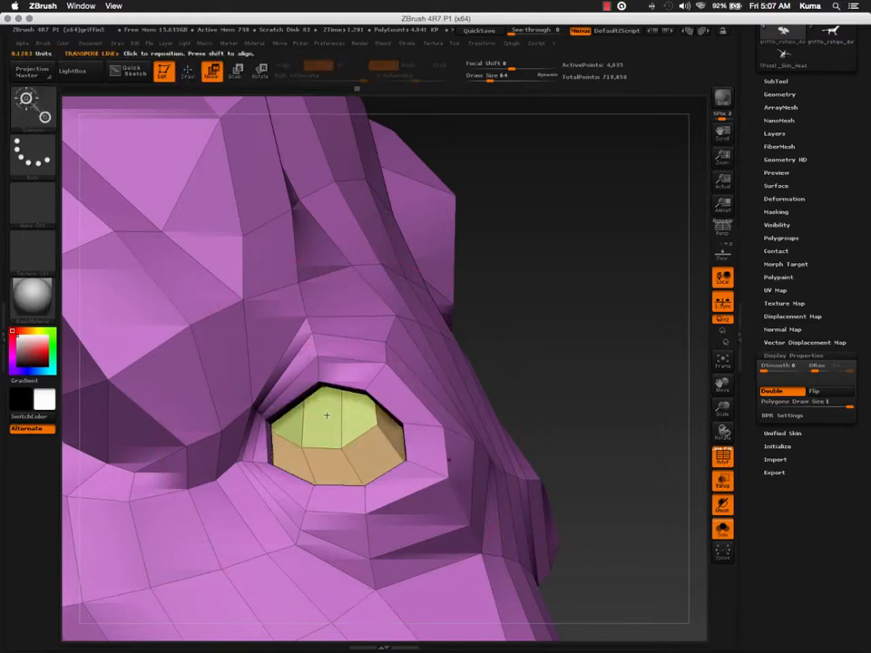
mouse_move(302, 374)
left_mouse_down()
mouse_move(326, 413)
mouse_move(353, 422)
left_mouse_up()
left_click_drag(348, 369, 331, 395, "ctrl")
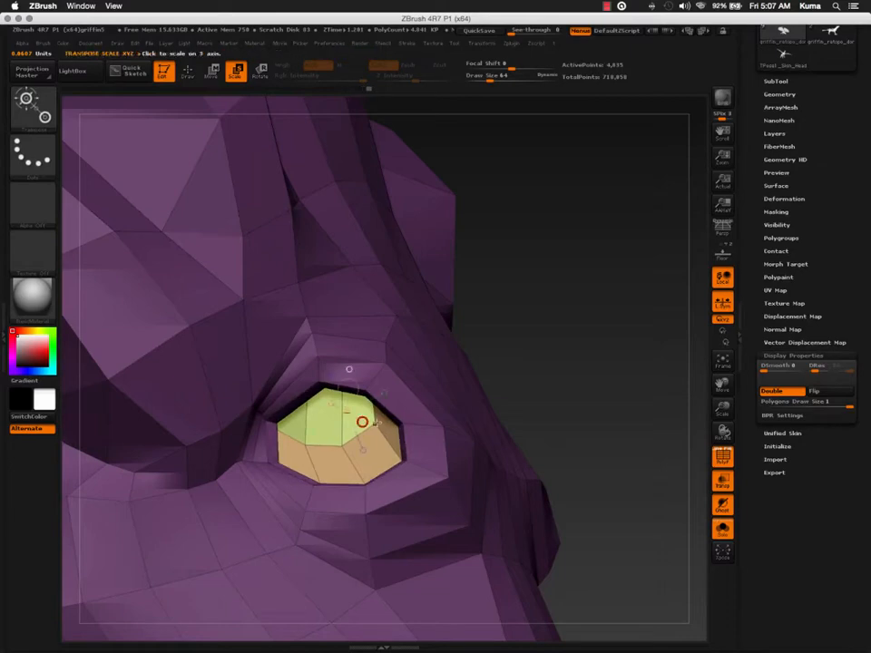
Step: Shift the nostril's unmasked interior with a Transpose move, return to Draw mode and clear the mask
left_click_drag(544, 388, 585, 377)
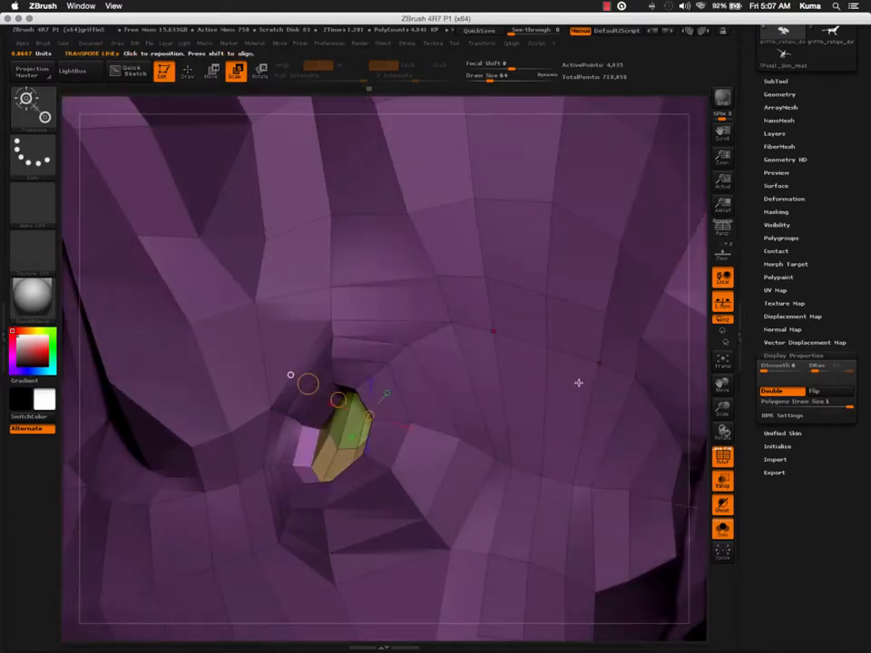
key("w")
mouse_move(338, 399)
left_mouse_down()
mouse_move(321, 383)
mouse_move(402, 389)
mouse_move(384, 379)
mouse_move(363, 325)
left_mouse_up()
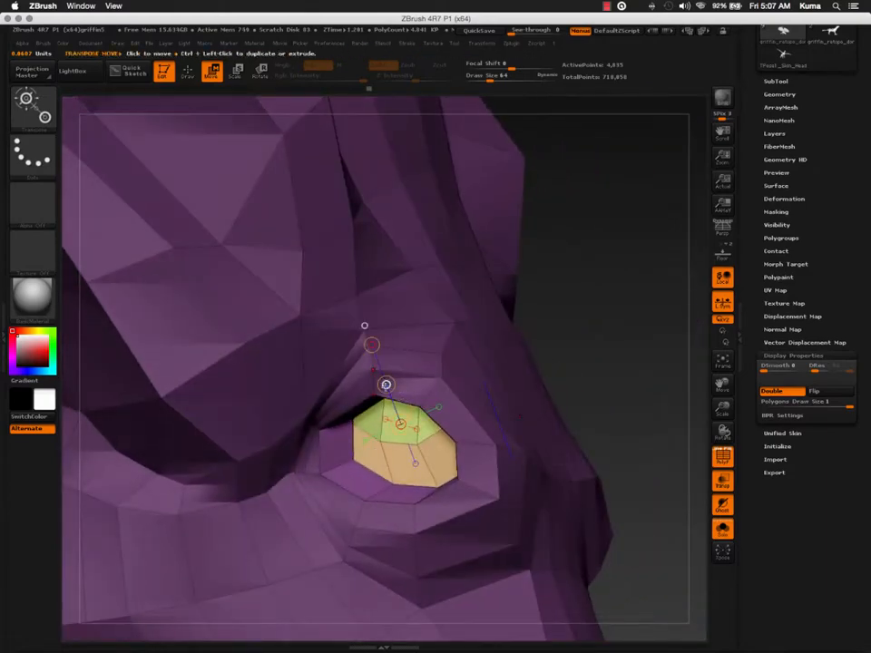
left_click_drag(386, 385, 364, 452)
right_click_drag(413, 429, 384, 387)
key("q")
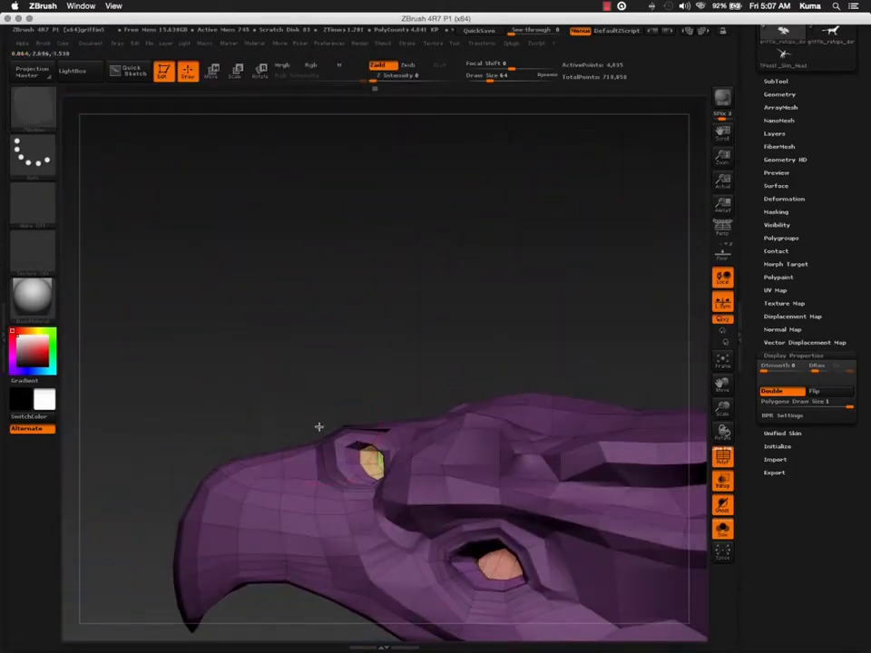
mouse_move(318, 424)
right_mouse_down()
mouse_move(367, 440)
mouse_move(368, 416)
right_mouse_up()
left_click_drag(373, 352, 495, 402, "ctrl")
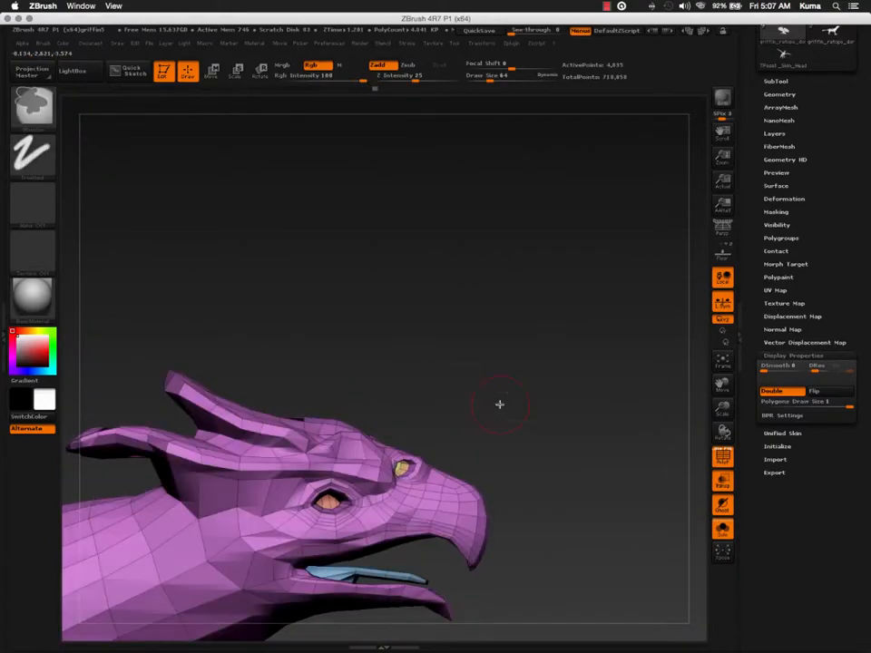
Step: Inspect the polygroups by isolating the body, inverting the visibility and showing the whole griffin mesh again
right_click_drag(500, 404, 480, 443)
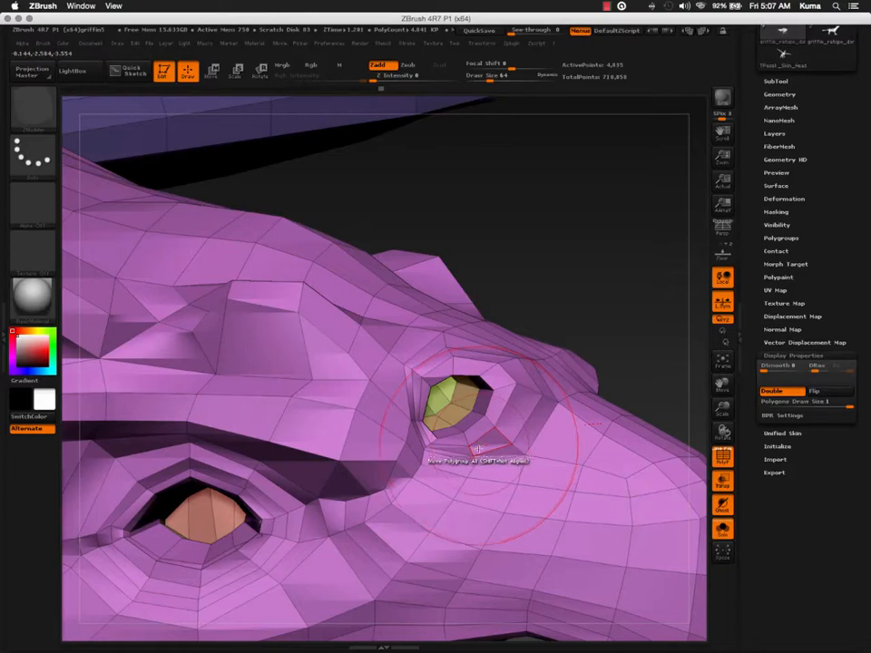
right_click_drag(480, 442, 463, 374, "ctrl")
right_click_drag(462, 373, 472, 428)
left_click(410, 395, "ctrl+shift")
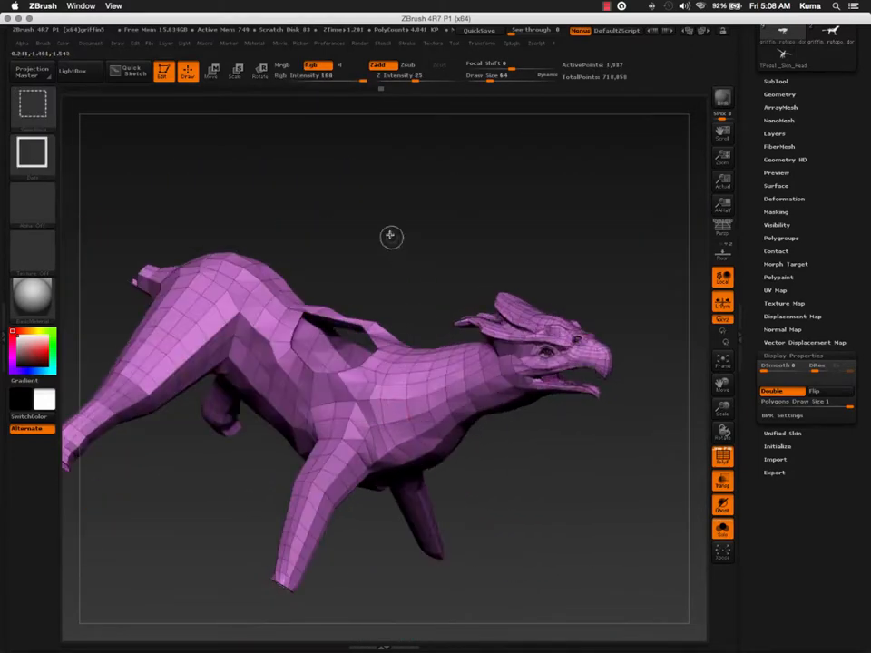
left_click_drag(391, 237, 457, 241, "ctrl+shift")
right_click_drag(434, 445, 490, 352)
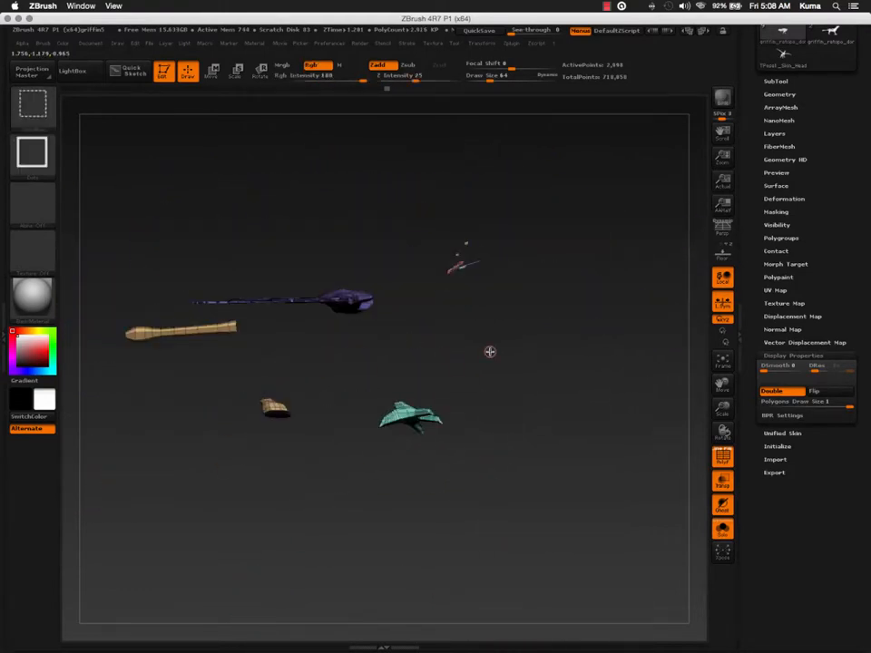
left_click(489, 352, "ctrl+shift")
key("f")
right_click_drag(496, 438, 396, 433)
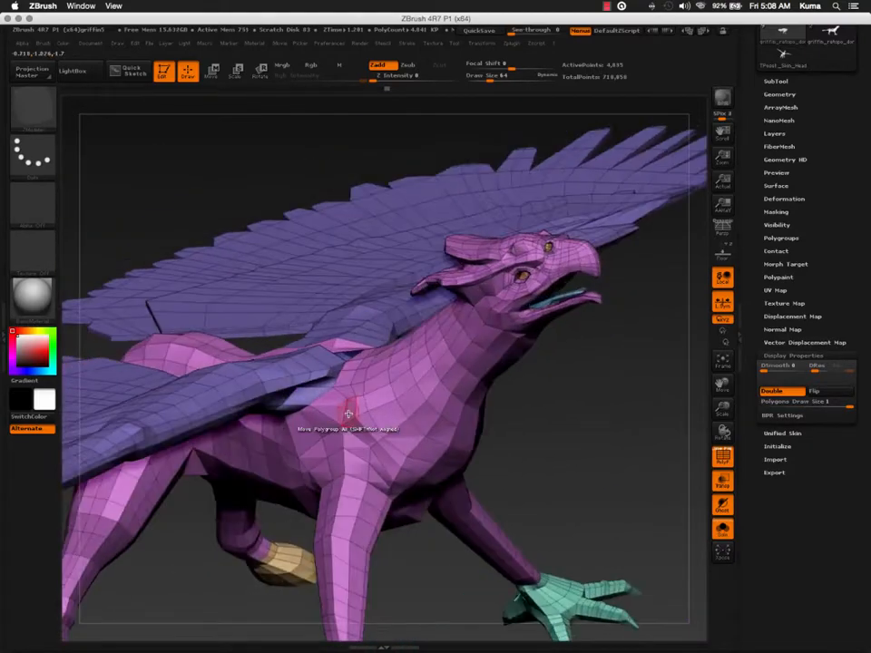
Step: Open the SubTool list and turn off Solo and transparency to show the original sculpt together with the retopo mesh
left_click(776, 83)
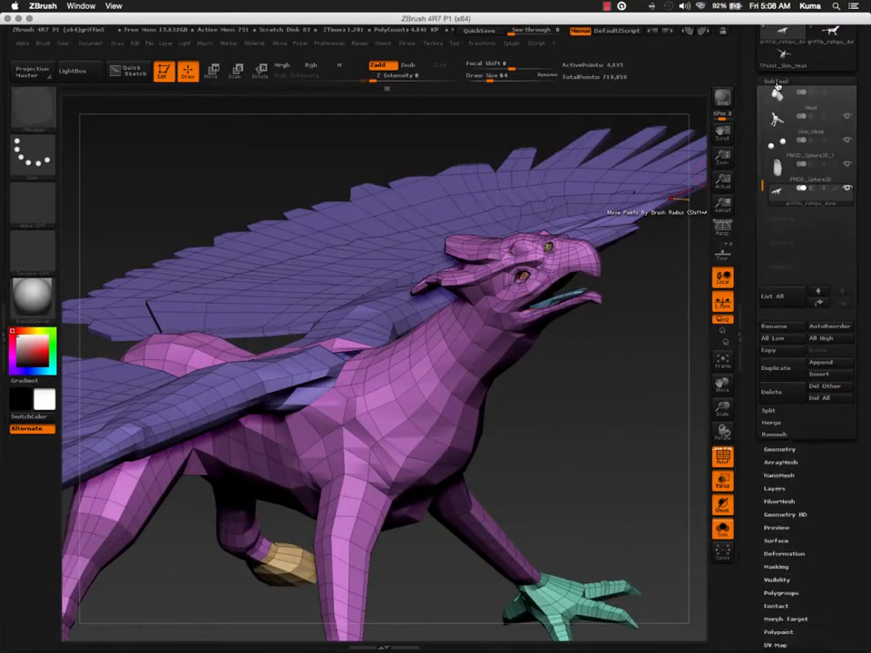
left_click(725, 534)
left_click(722, 479)
mouse_move(608, 432)
left_mouse_down()
mouse_move(547, 383)
mouse_move(503, 403)
left_mouse_up()
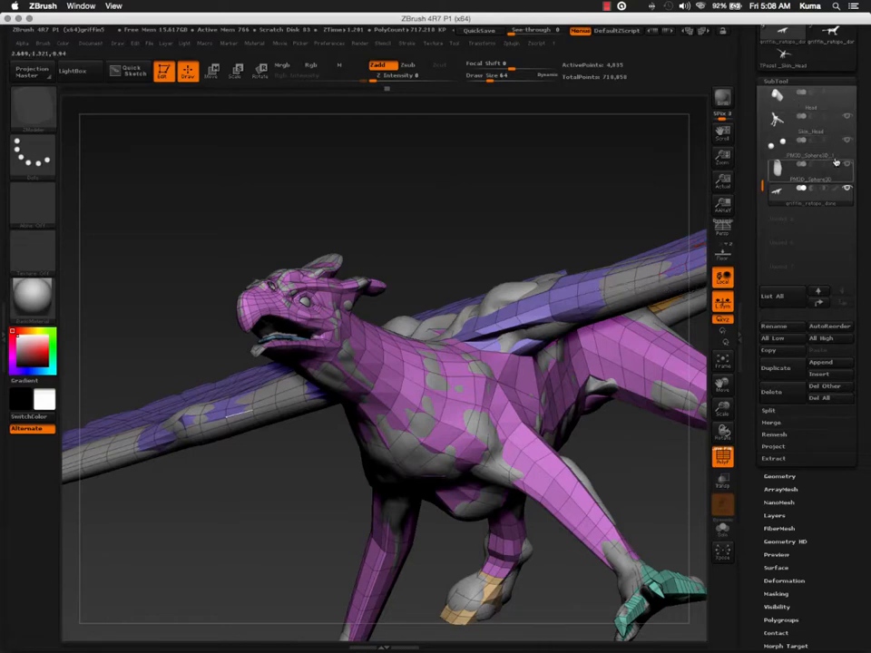
Step: Hide the PM3D_Sphere3D_1 and PM3D_Sphere3D subtools, then show the retopo mesh alone and expand the Project settings
mouse_move(842, 129)
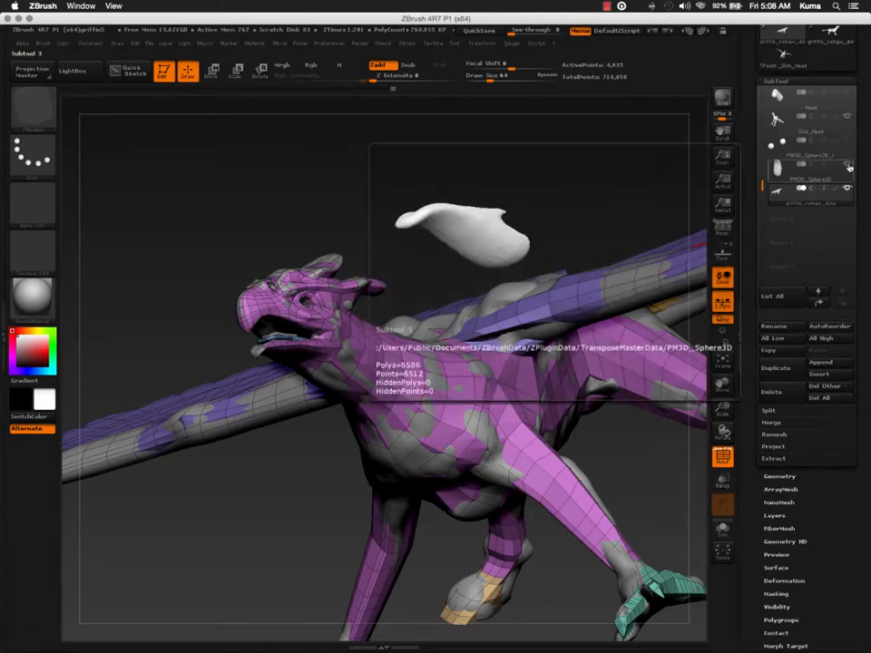
left_click_drag(557, 268, 502, 317)
mouse_move(770, 129)
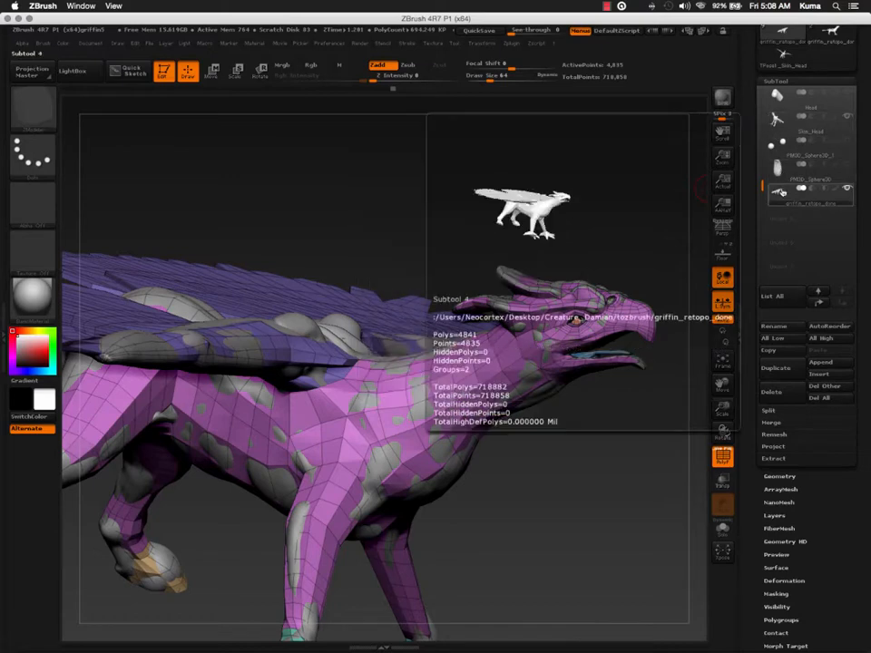
left_click(723, 533)
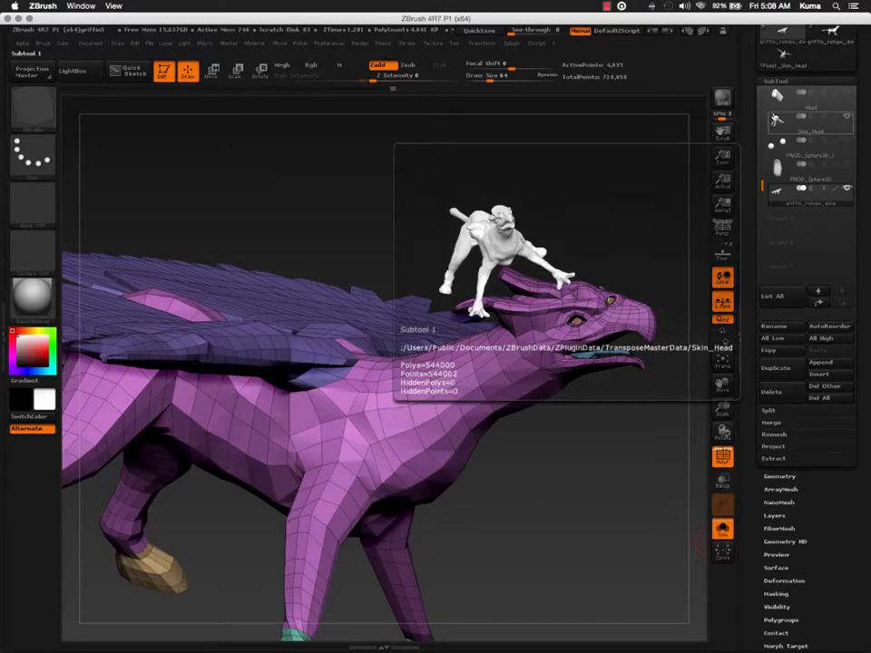
left_click(771, 446)
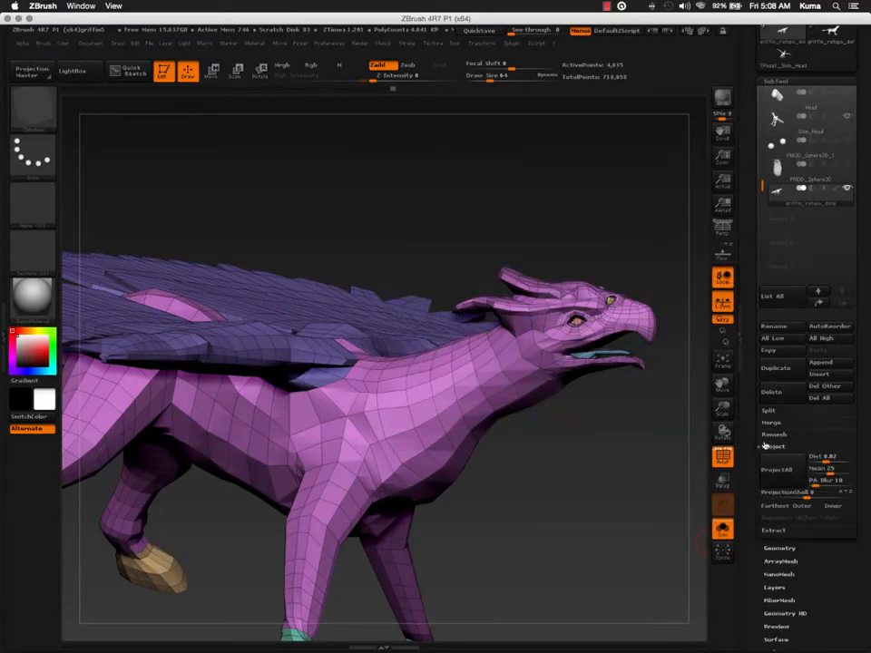
left_click_drag(568, 465, 546, 460)
Step: Mask everything except the griffin's body polygroup with Transpose and return to Draw mode
key("w")
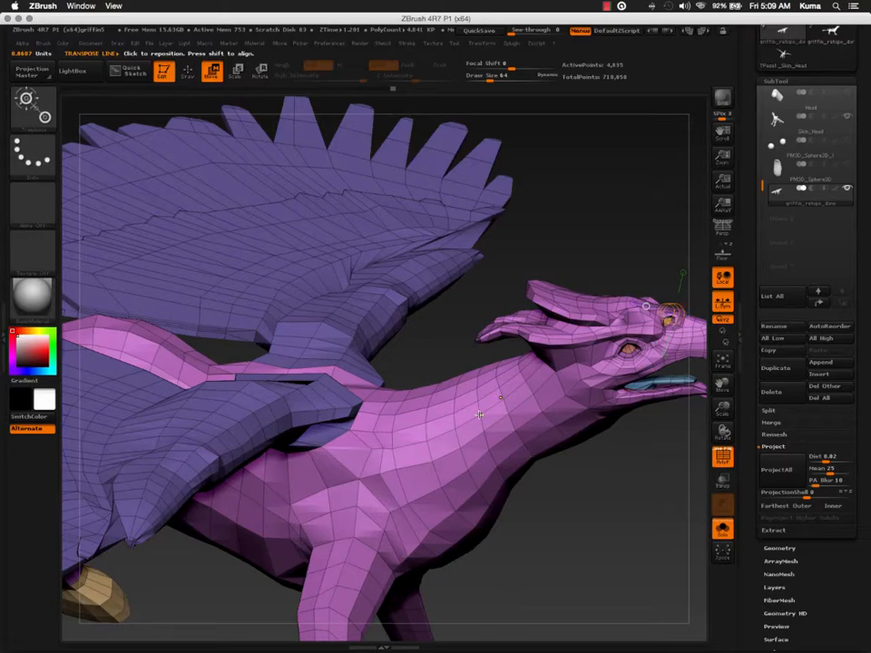
left_click(459, 369, "ctrl")
mouse_move(599, 515)
left_mouse_down()
mouse_move(568, 508)
mouse_move(588, 509)
left_mouse_up()
key("q")
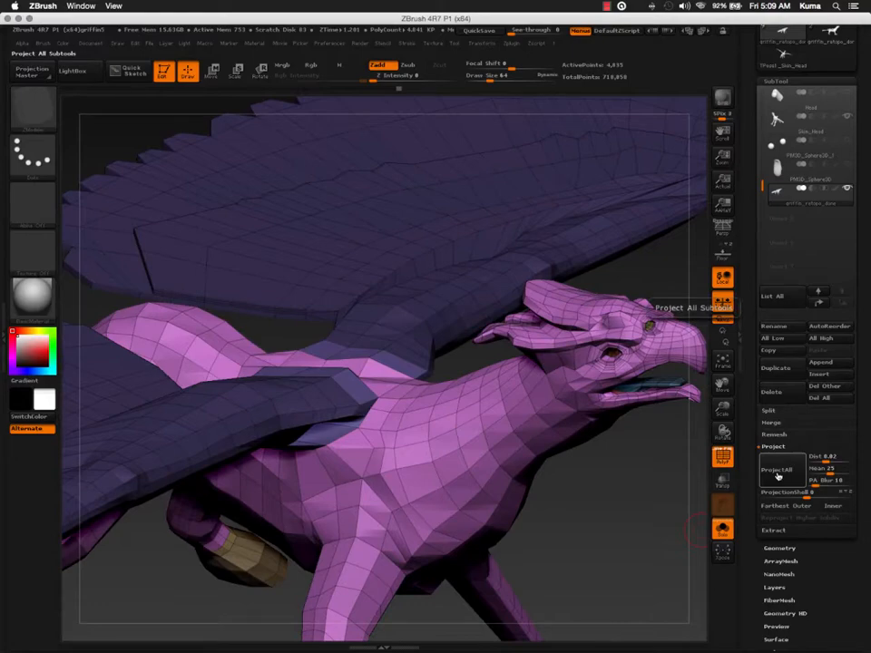
Step: Examine the masked eye socket, clear the mask and return to the ZModeler brush
left_click_drag(594, 500, 560, 471)
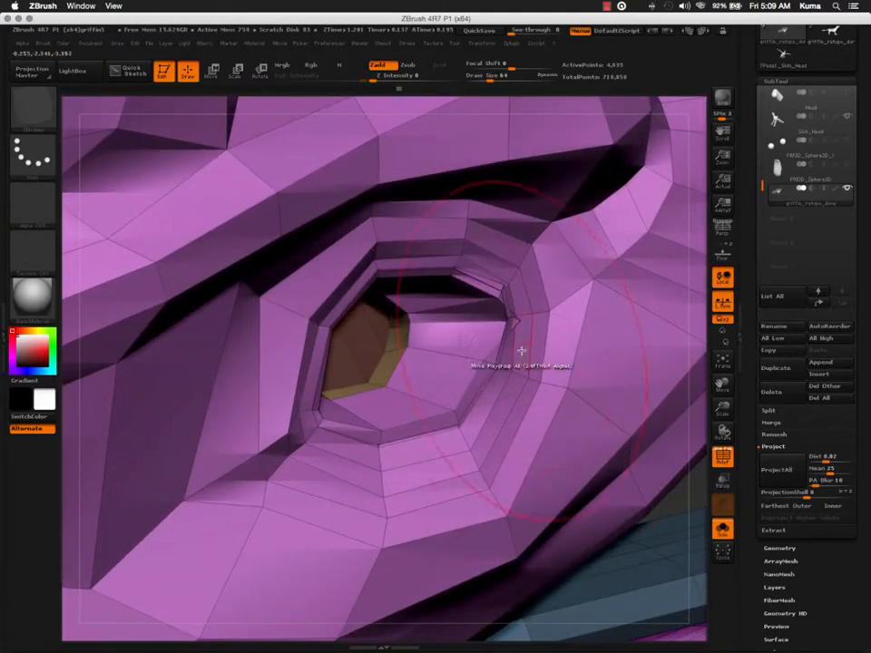
left_click_drag(473, 357, 498, 354)
mouse_move(498, 354)
right_mouse_down()
mouse_move(529, 355)
mouse_move(500, 352)
mouse_move(527, 373)
mouse_move(492, 339)
right_mouse_up()
key("b")
key("m")
key("v")
right_click_drag(565, 477, 554, 474)
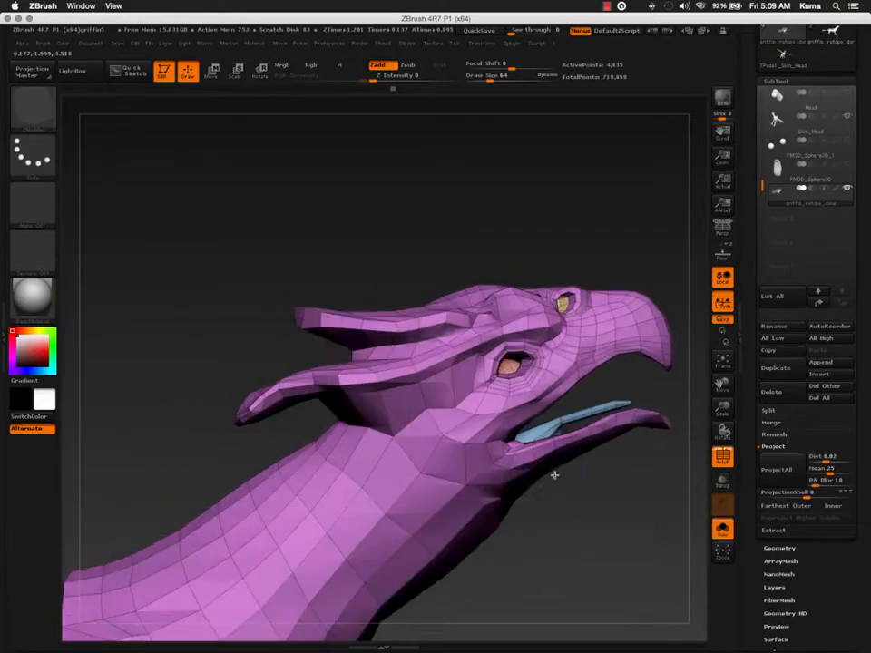
key("b")
key("m")
key("v")
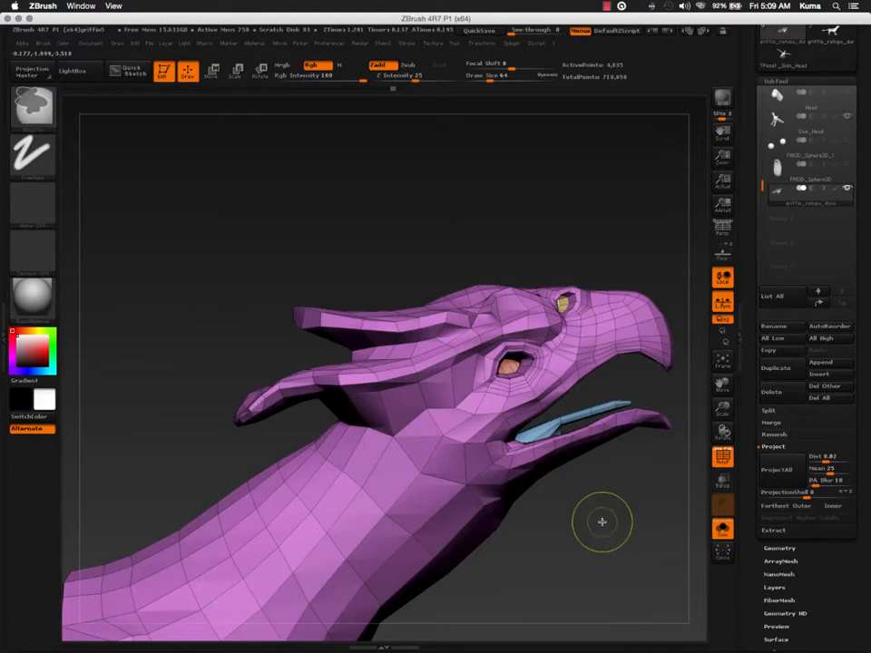
key("b")
key("z")
key("m")
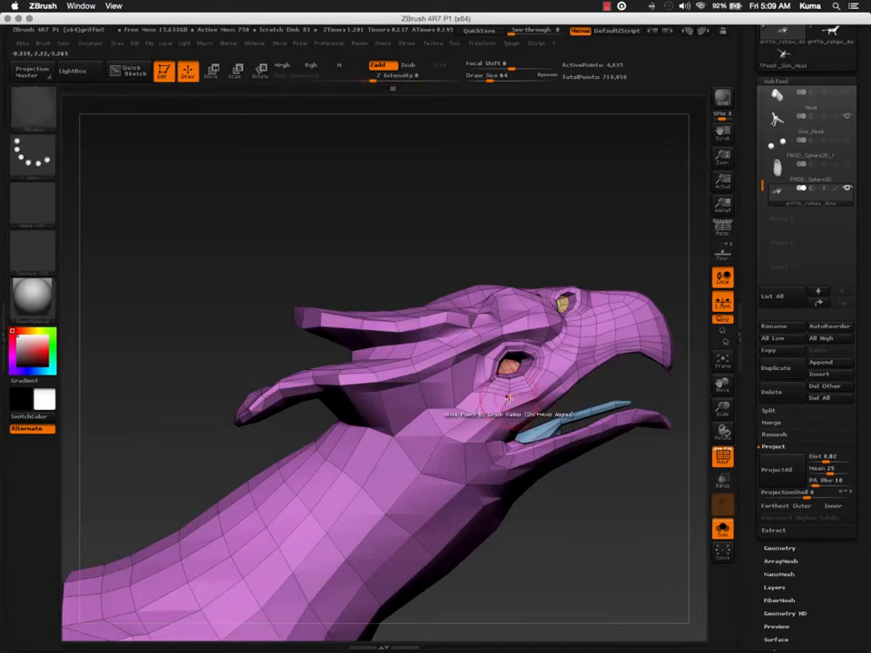
Step: Hide the polygroups that form the interiors of the eye sockets and nostrils
right_click_drag(521, 399, 427, 418, "alt")
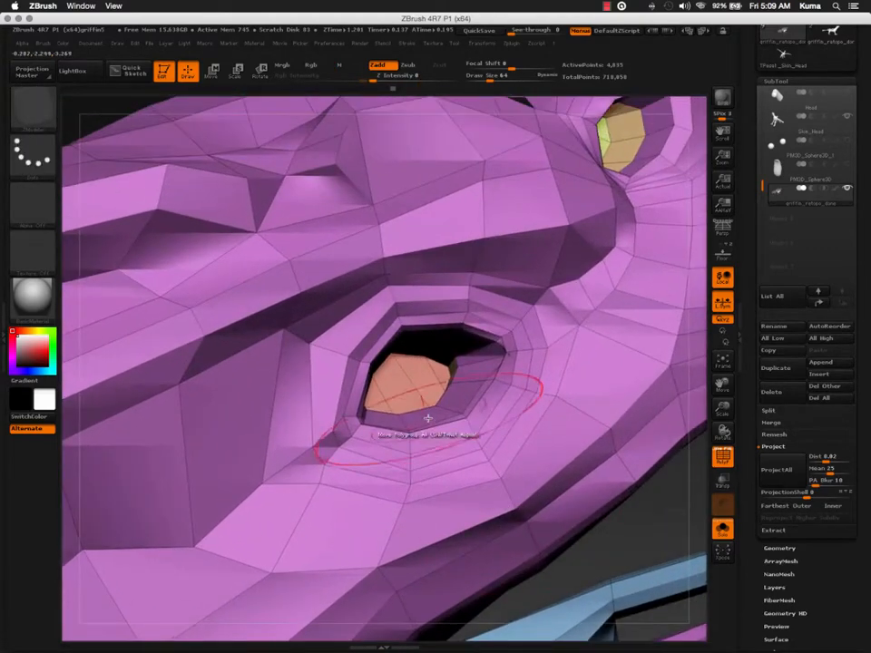
key("ctrl+shift")
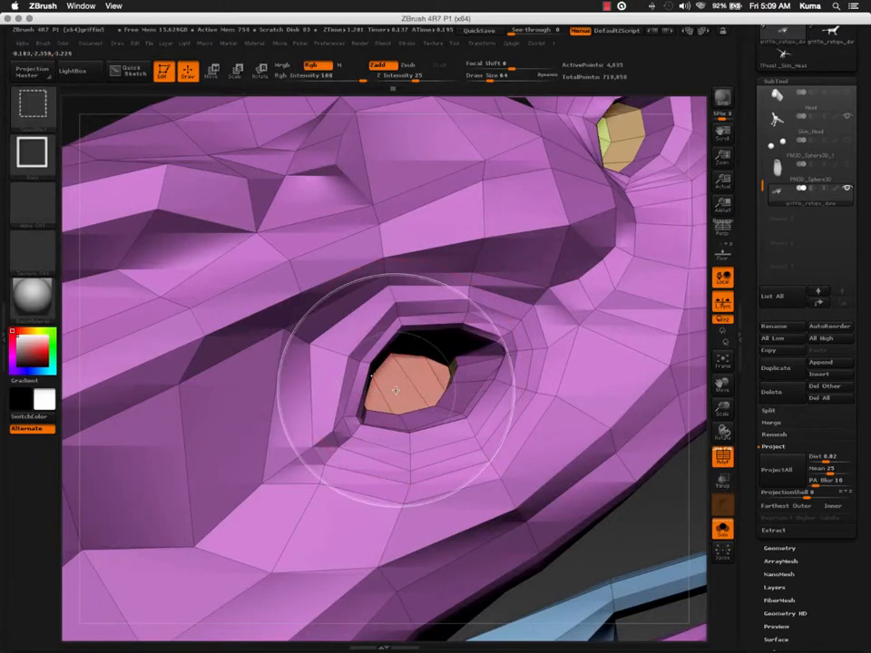
left_click(395, 390, "ctrl+shift")
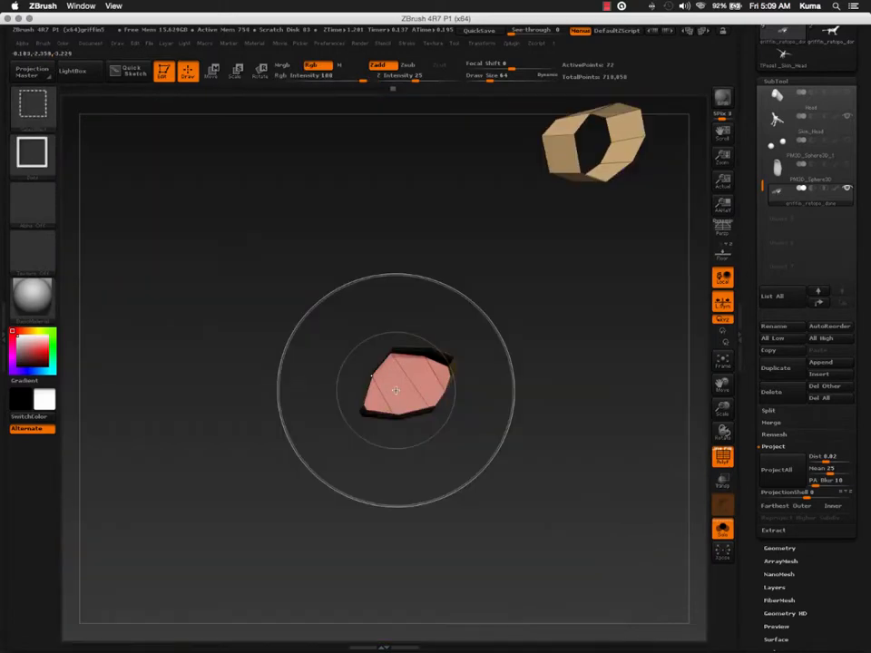
key("ctrl+shift")
left_click(478, 346, "ctrl+shift")
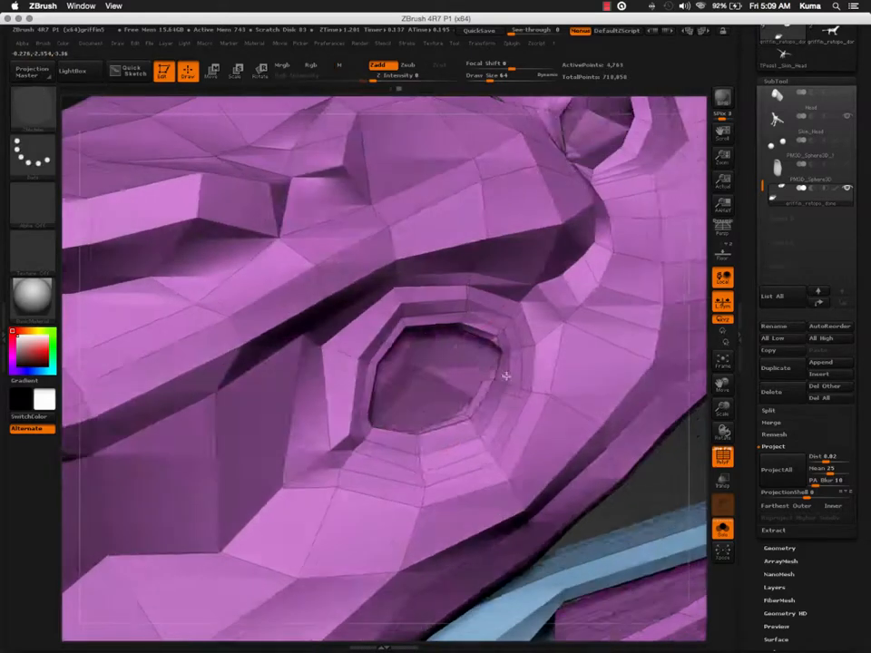
right_click_drag(506, 375, 507, 377)
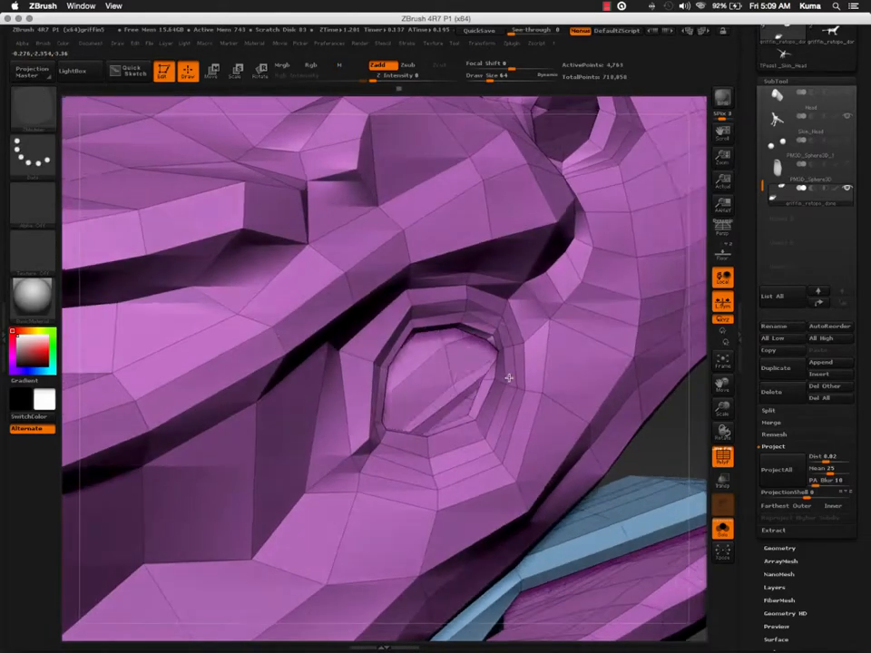
key("ctrl+shift")
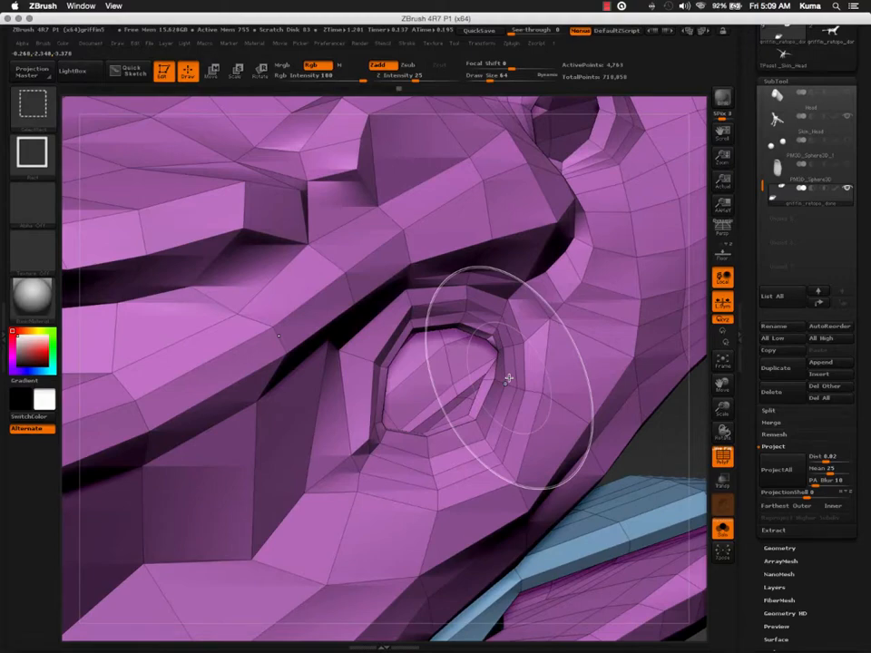
mouse_move(508, 357)
right_mouse_down()
mouse_move(464, 410)
mouse_move(488, 403)
mouse_move(502, 423)
mouse_move(479, 449)
mouse_move(484, 486)
mouse_move(489, 435)
right_mouse_up()
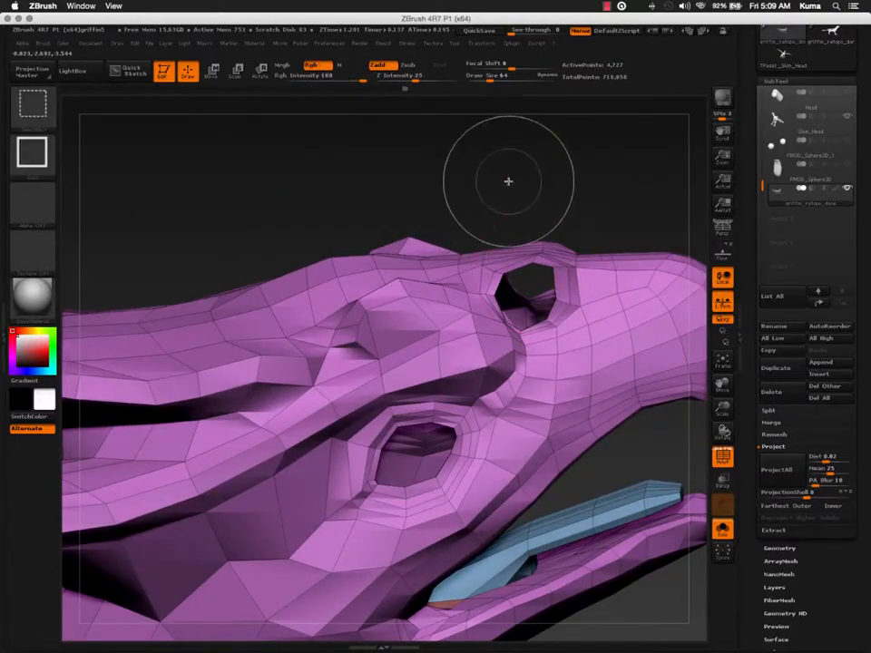
Step: Invert the visibility to isolate the eye socket and nostril interiors and combine them into one new polygroup
mouse_move(475, 163)
left_mouse_down("ctrl+shift")
mouse_move(539, 171)
mouse_move(529, 189)
left_mouse_up("ctrl+shift")
key("ctrl+w")
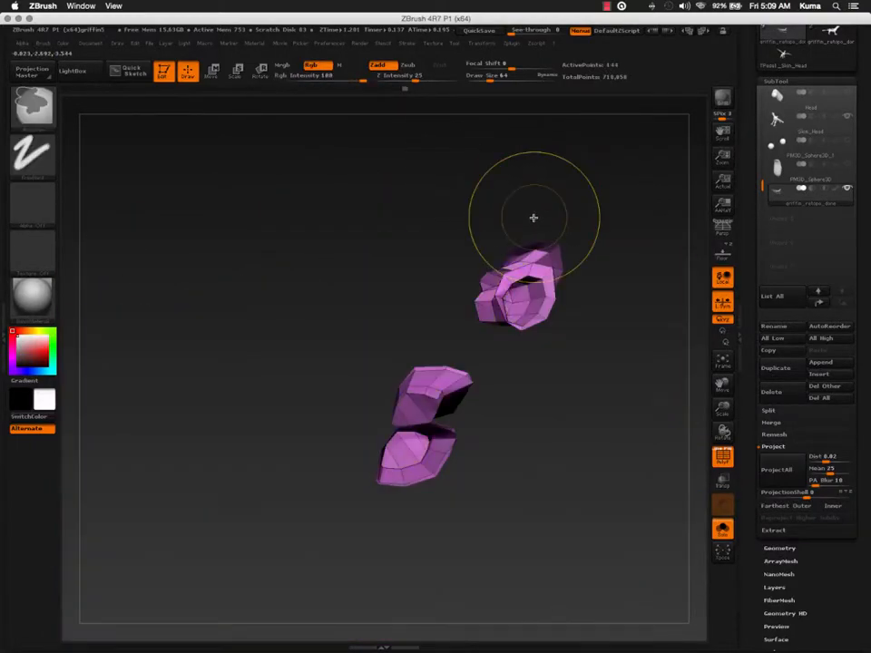
key("ctrl+w")
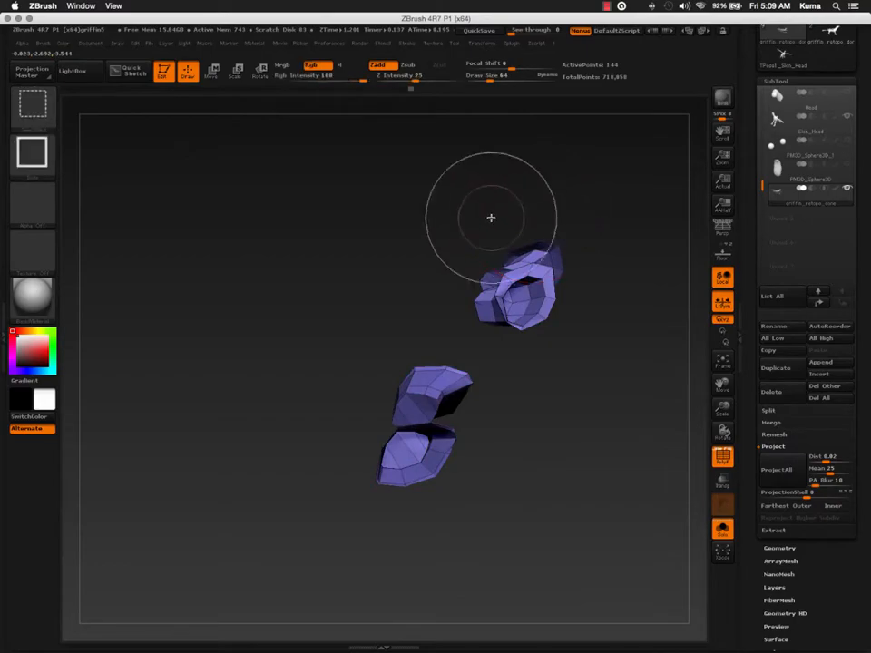